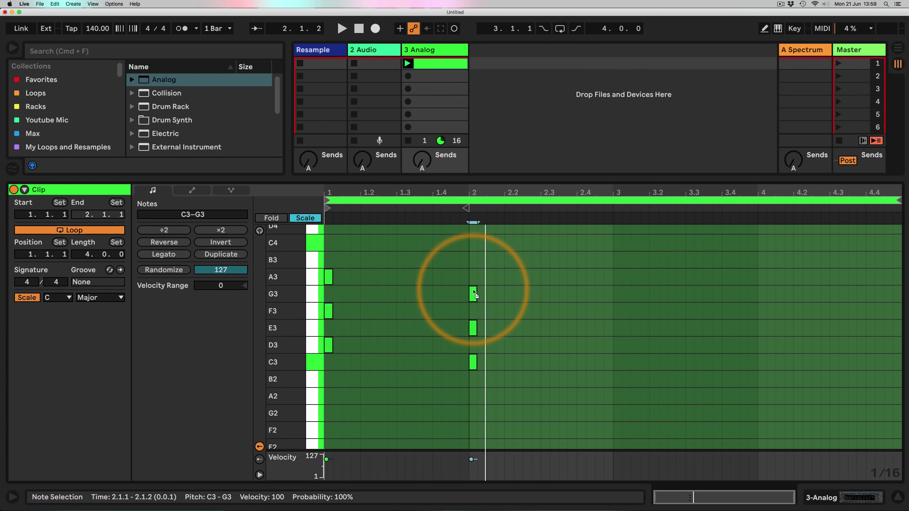
Copy the bar 2 chord to bar 3 as E3–G3–B3, and copy that to bar 4 as F3–A3–C4
key(space)
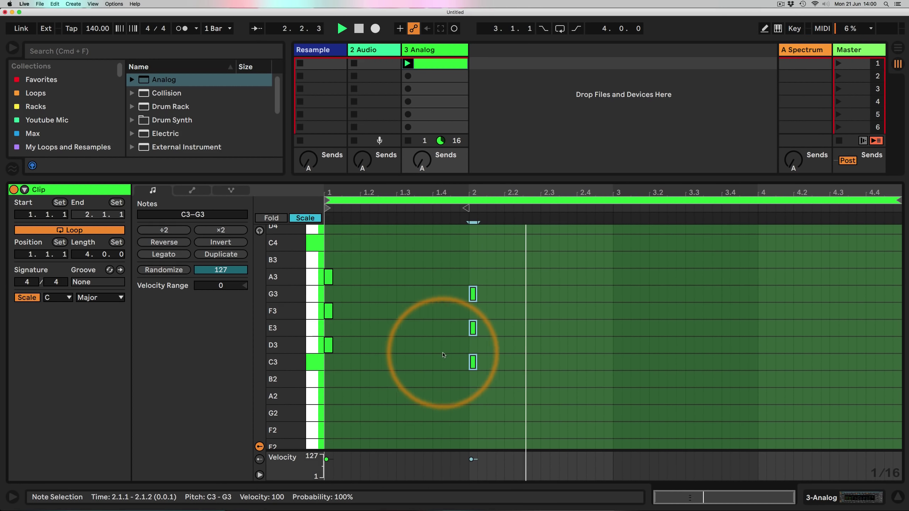
drag(498, 379, 618, 263)
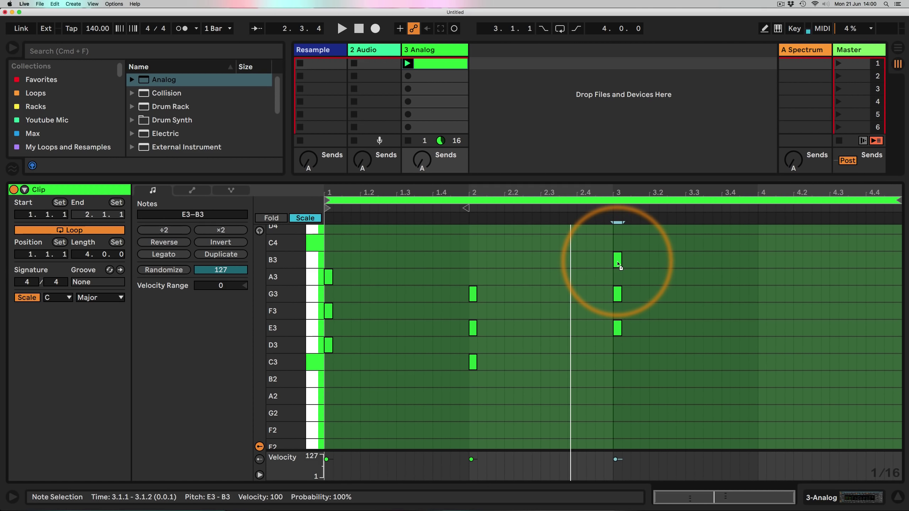
mouse_move(640, 353)
mouse_down()
mouse_move(595, 254)
mouse_move(717, 262)
mouse_move(761, 249)
mouse_move(757, 258)
mouse_move(761, 246)
mouse_up()
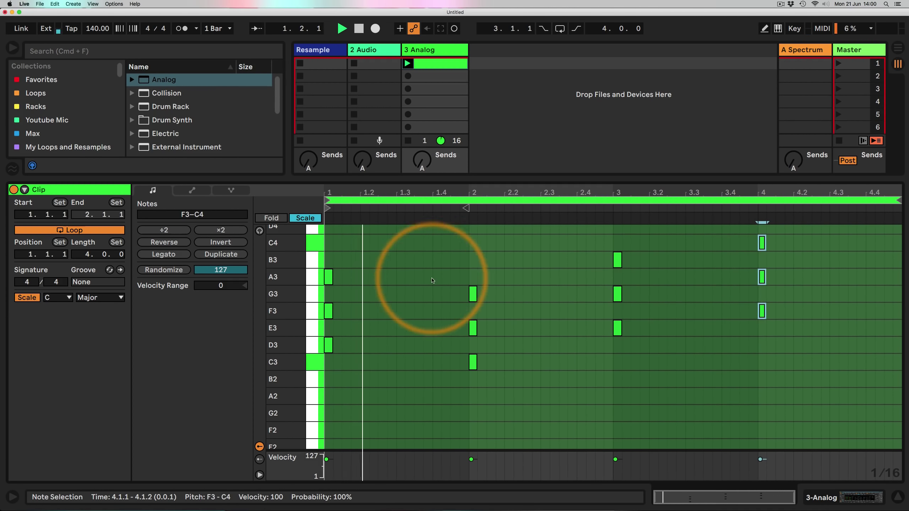
Stretch all four chords to meet end to end with Legato, and play the clip back
click(410, 255)
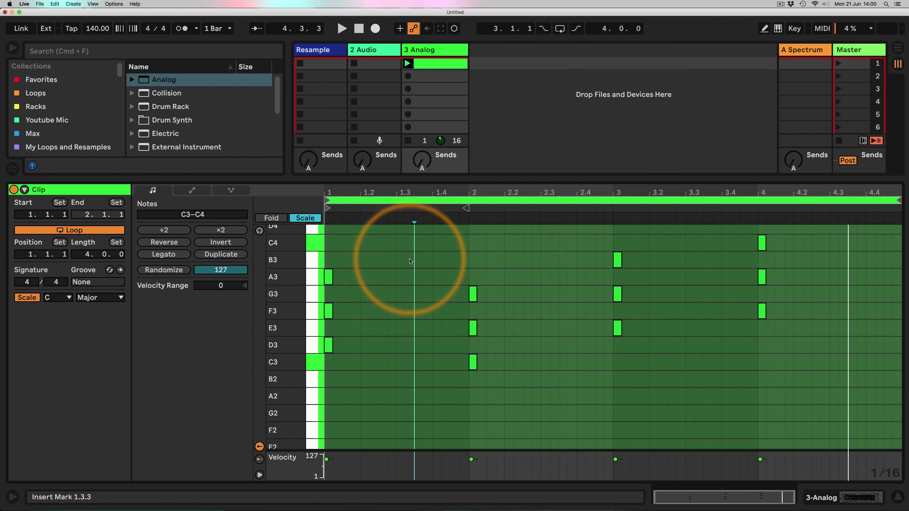
drag(808, 403, 321, 213)
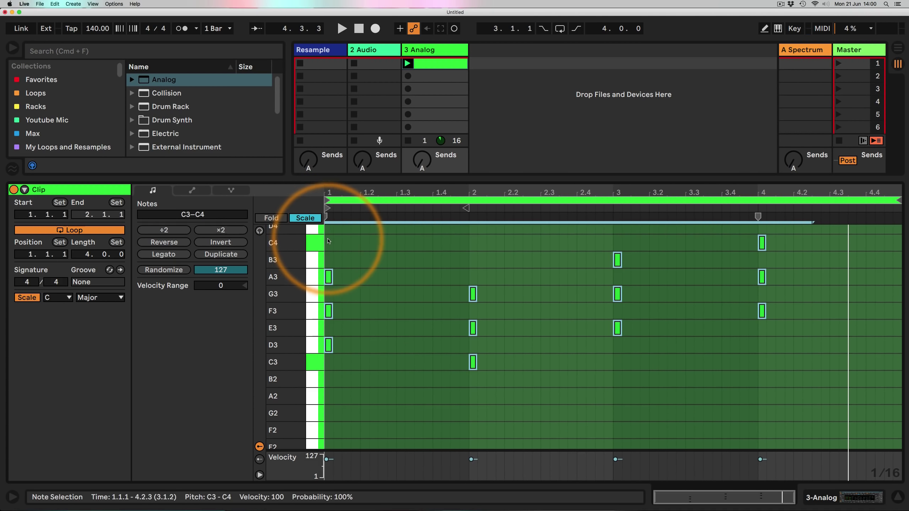
click(164, 254)
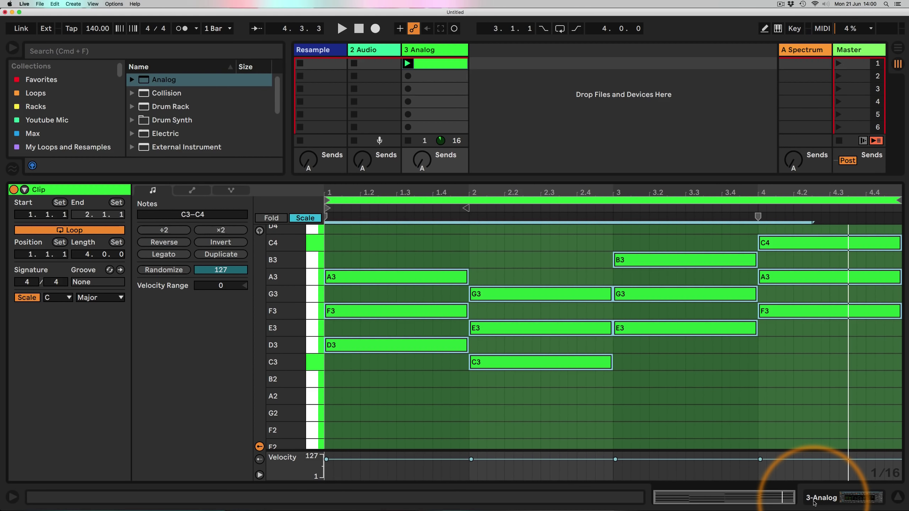
key(space)
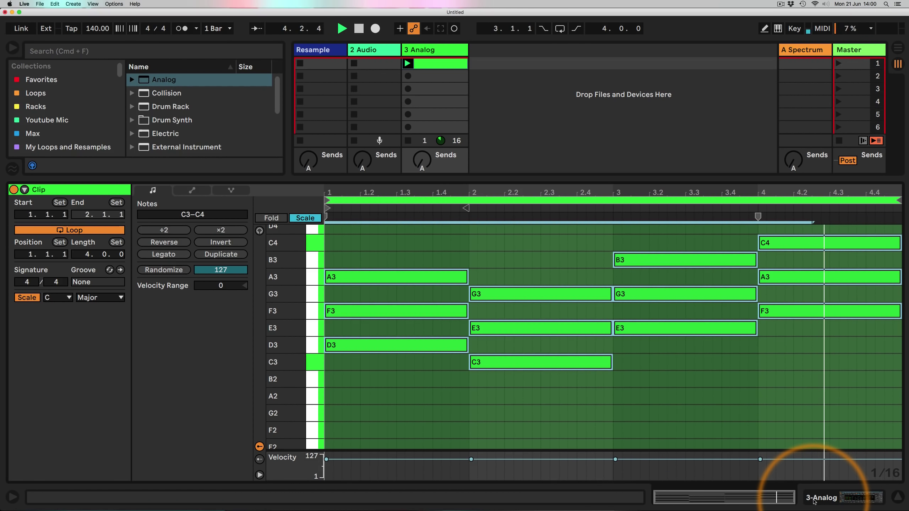
key(space)
Set the song tempo to 115 BPM and play the chord clip
click(93, 29)
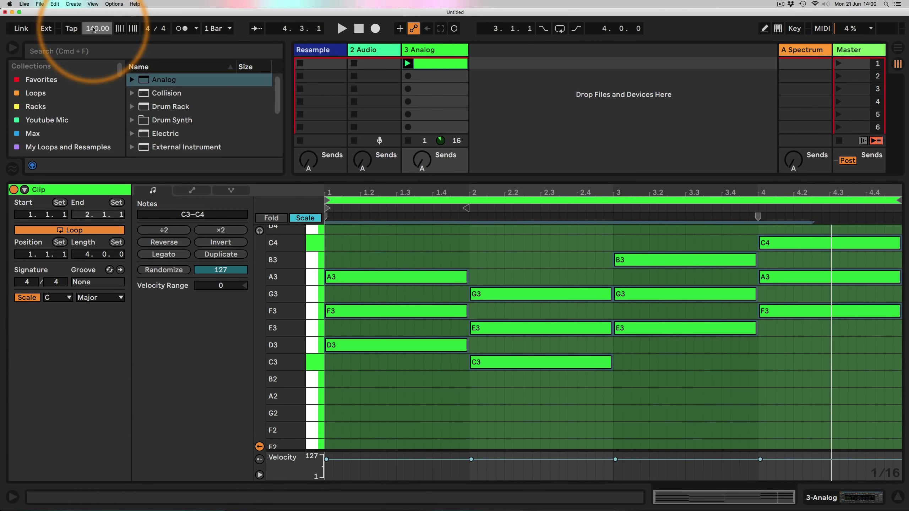
text(115)
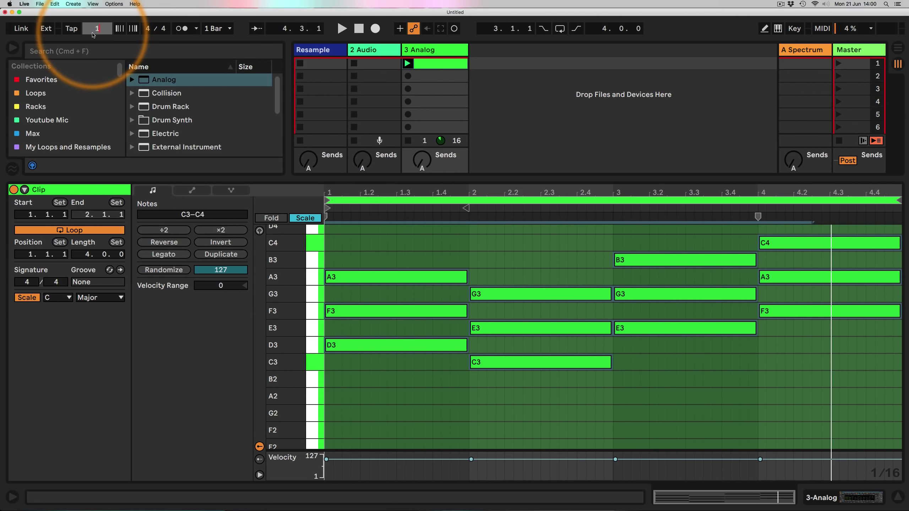
key(Return)
click(487, 251)
key(space)
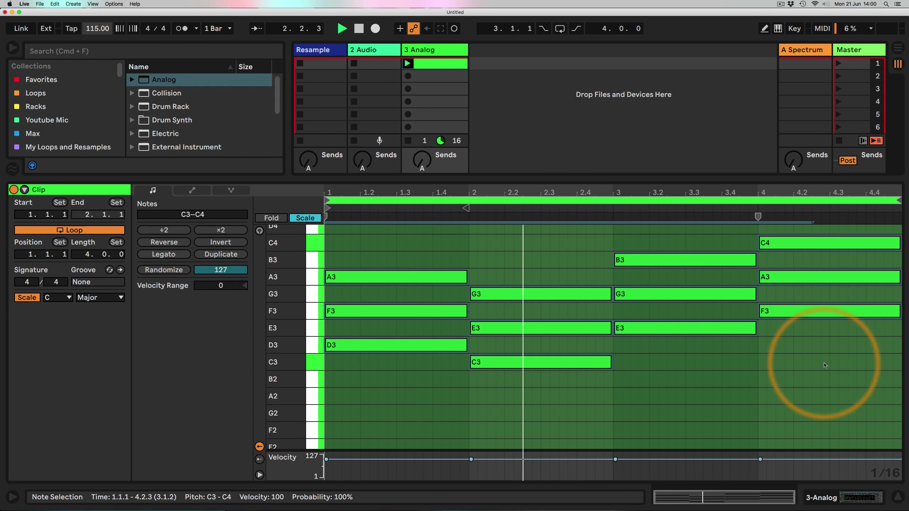
Set Analog's filter 1 frequency to 492 Hz and amp 1 envelope to 227 ms attack, 15.0 s decay, 1.00 sustain and 70 ms release
click(821, 498)
drag(267, 378, 267, 394)
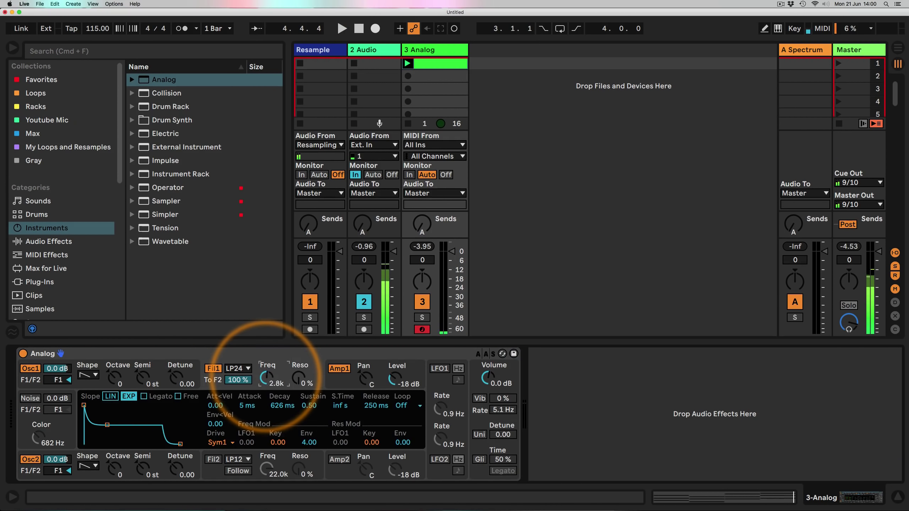
click(339, 383)
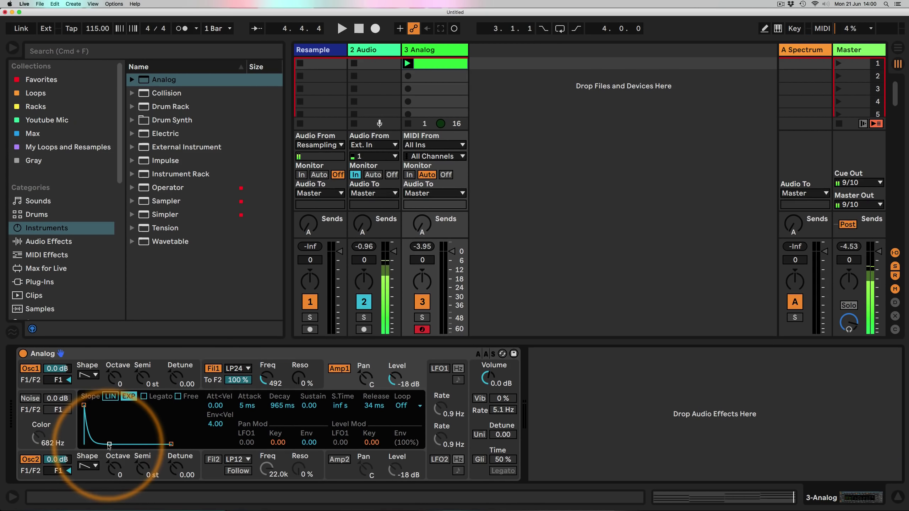
drag(109, 444, 123, 405)
drag(171, 444, 171, 444)
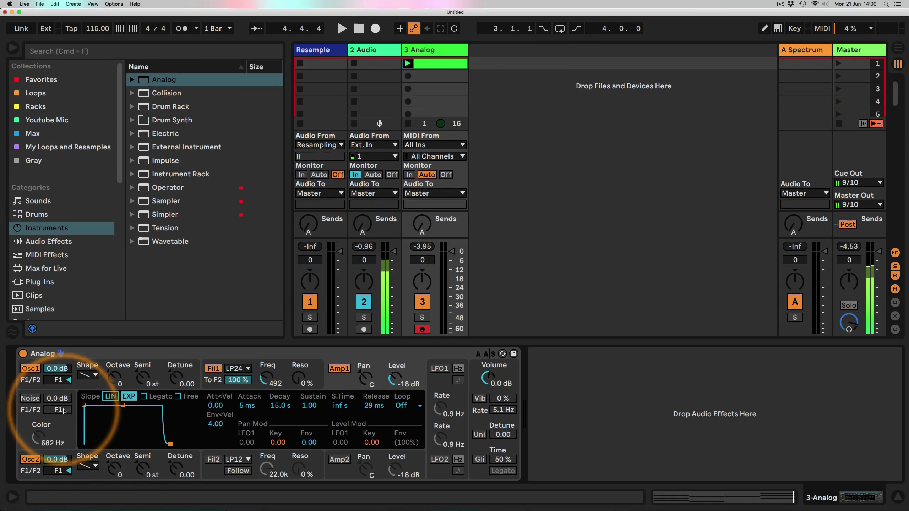
drag(83, 405, 101, 406)
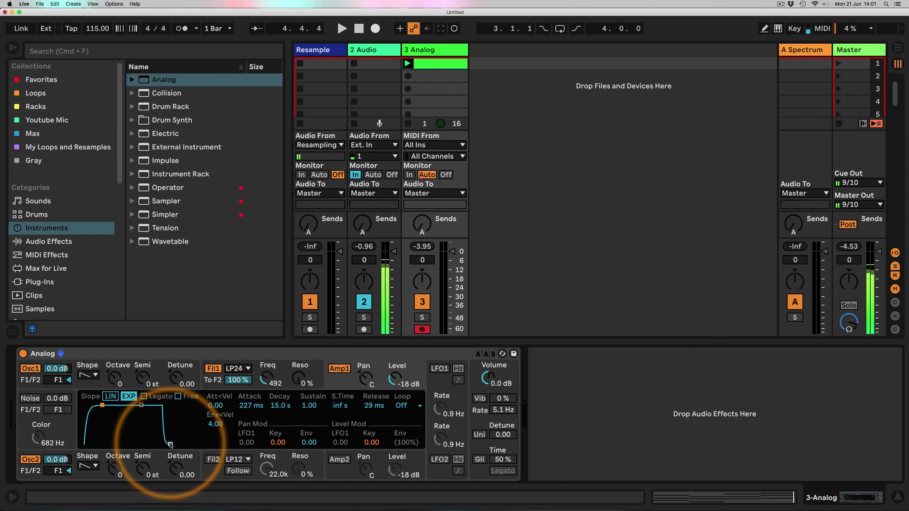
drag(170, 444, 175, 444)
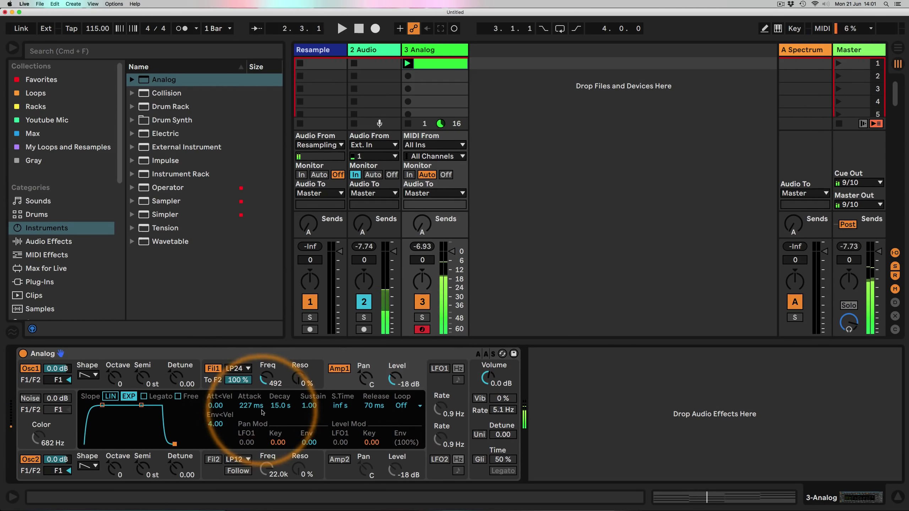
Set the amp 1 envelope's Env<Vel to 0.00, and raise filter 1's frequency to about 1.0 kHz during playback
key(space)
drag(215, 423, 216, 427)
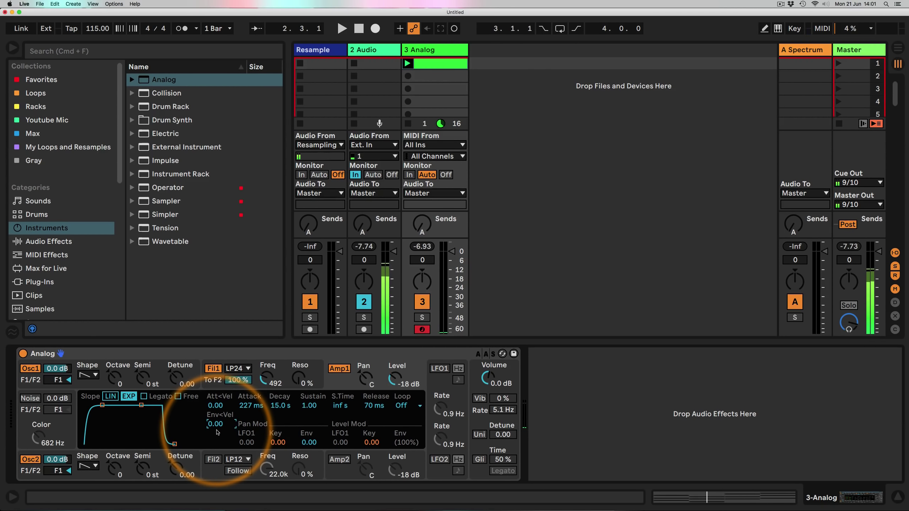
key(space)
drag(267, 378, 271, 376)
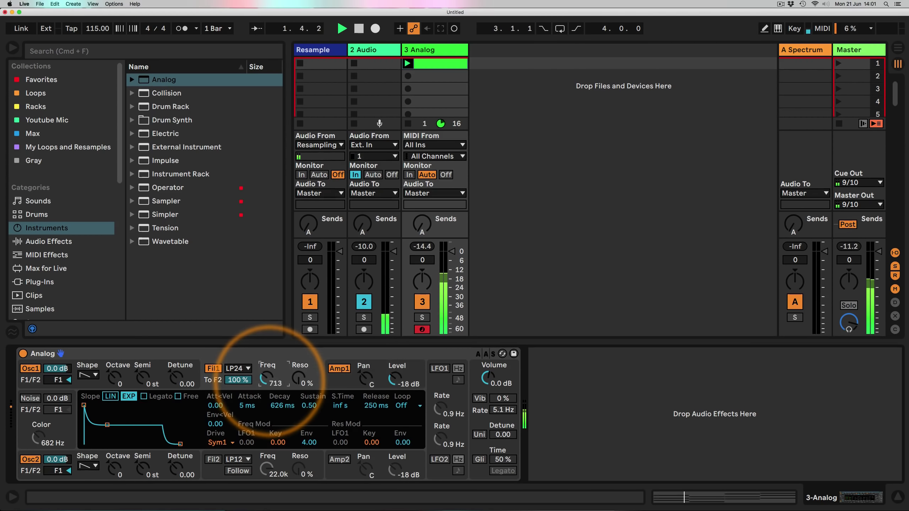
Lengthen the amp 1 envelope's attack to about 1.29 s and lengthen its release as well
click(339, 369)
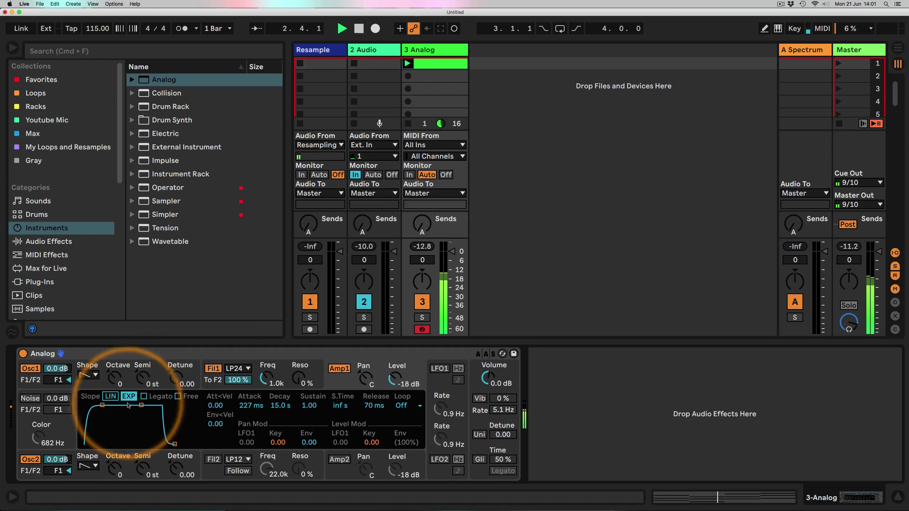
drag(102, 406, 111, 406)
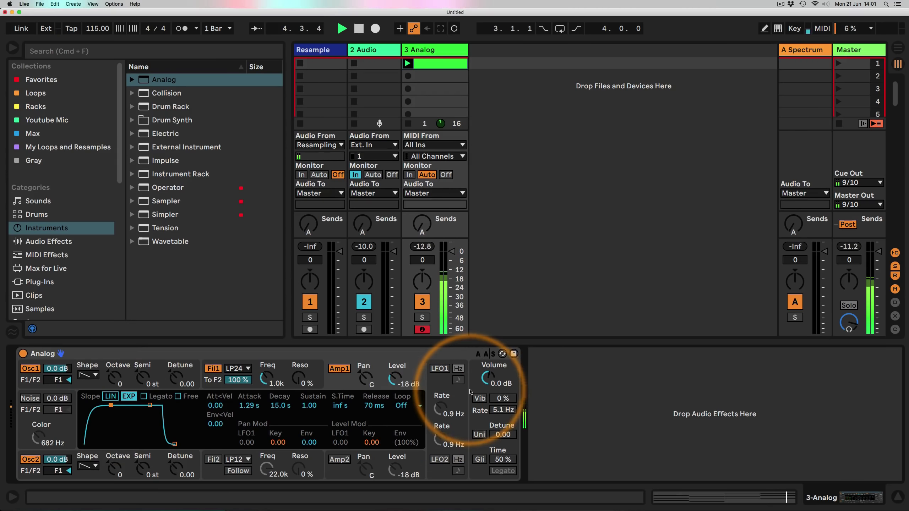
drag(175, 444, 180, 444)
Limit the Analog synth to 4 voices and audition the chord progression
click(489, 390)
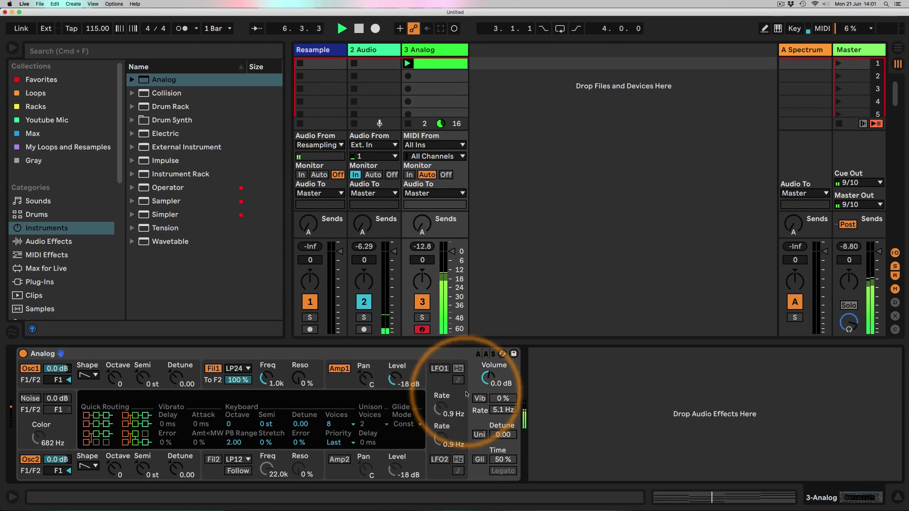
click(336, 424)
click(329, 339)
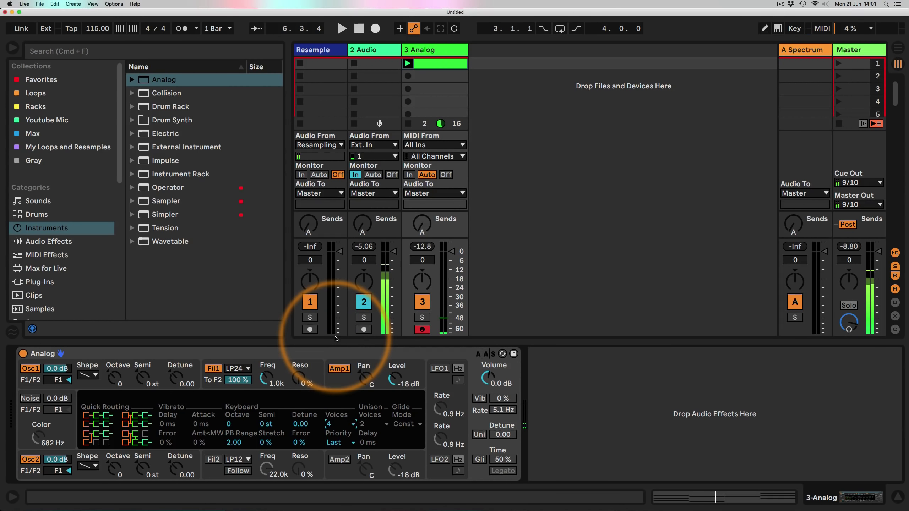
key(space)
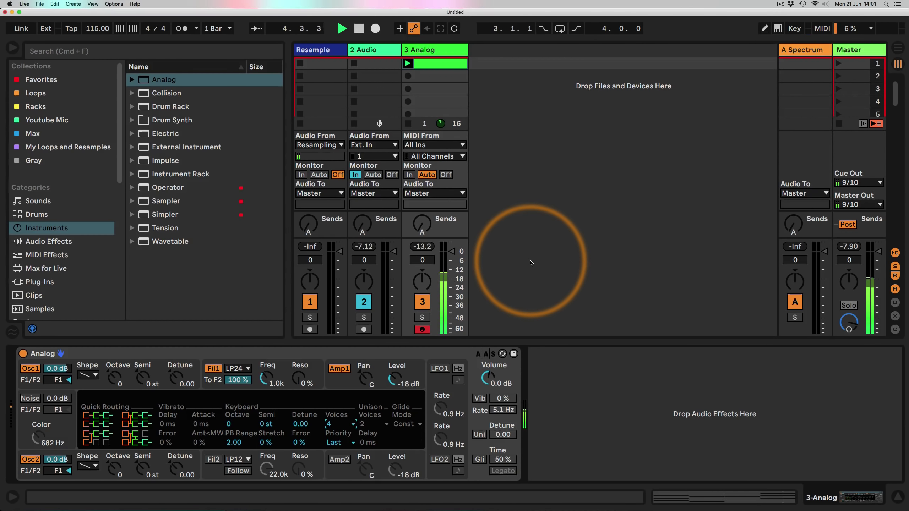
key(space)
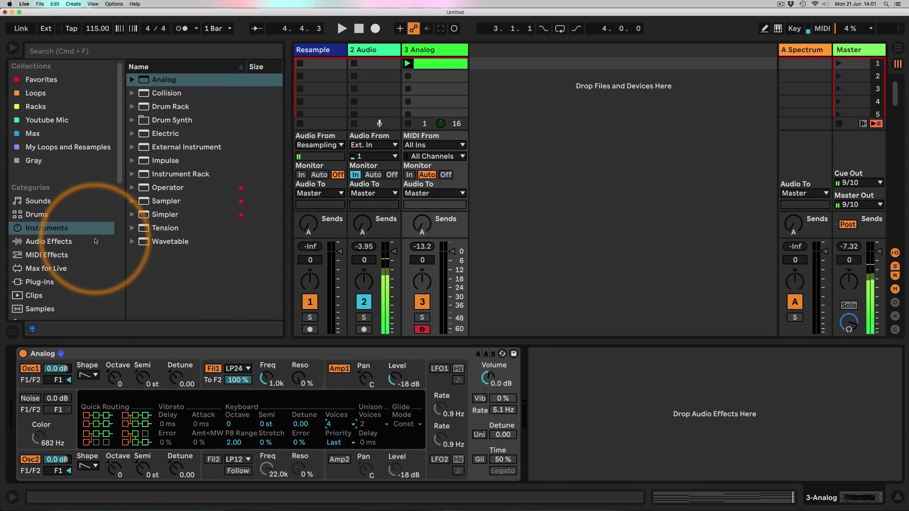
Add the Major preset of the Scale MIDI effect in front of the Analog synth
scroll(54, 229, down, 5)
scroll(54, 229, up, 3)
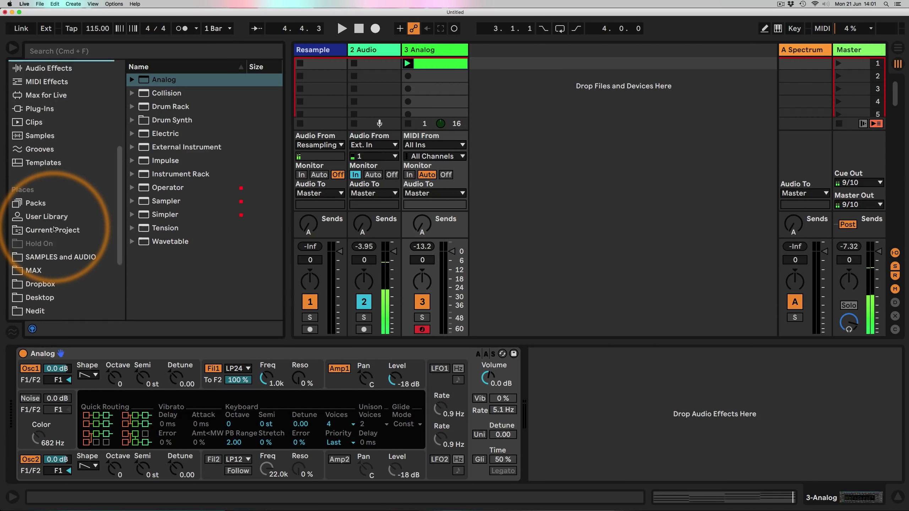
click(47, 172)
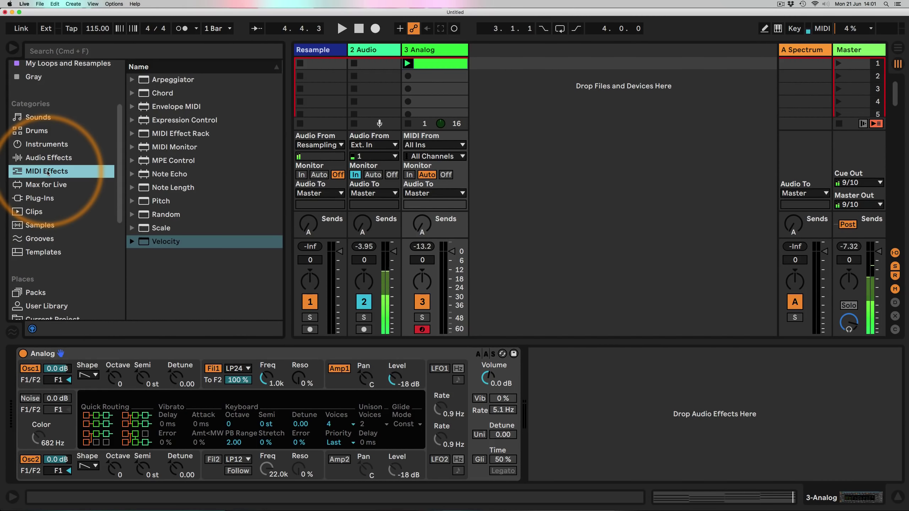
click(161, 227)
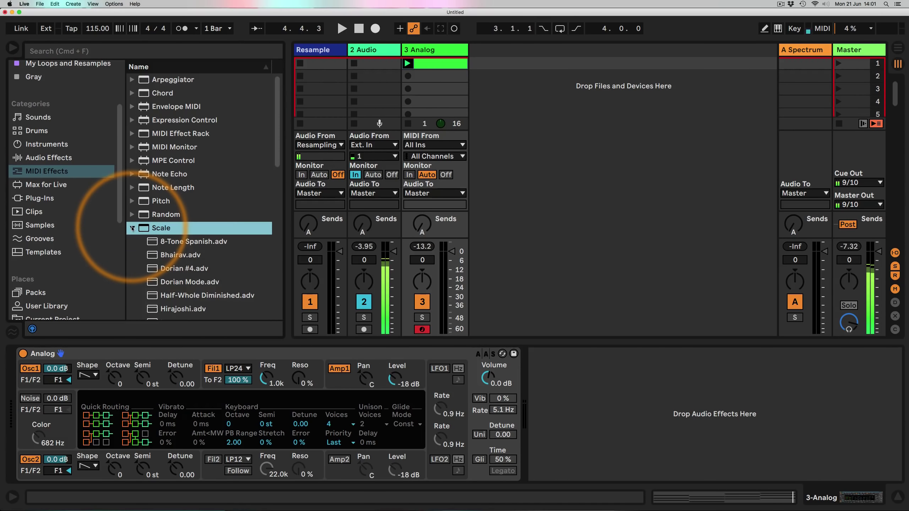
scroll(177, 224, down, 5)
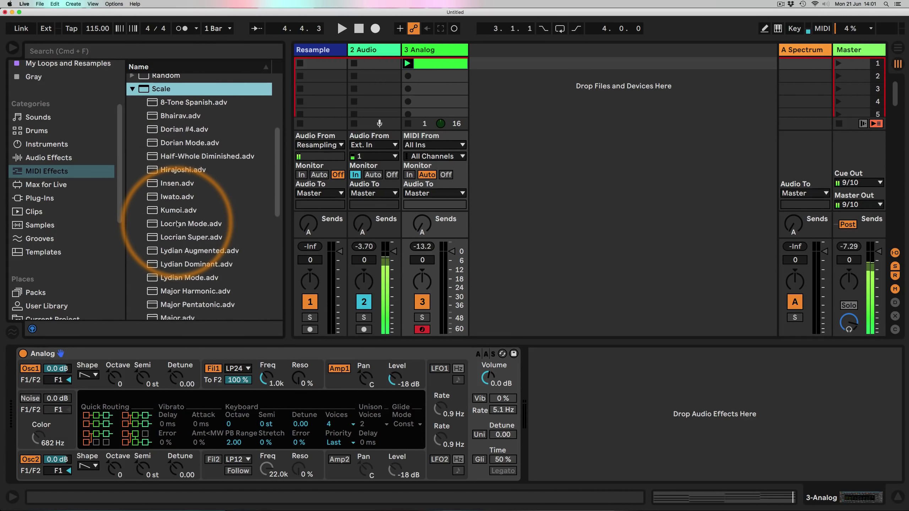
scroll(177, 224, down, 3)
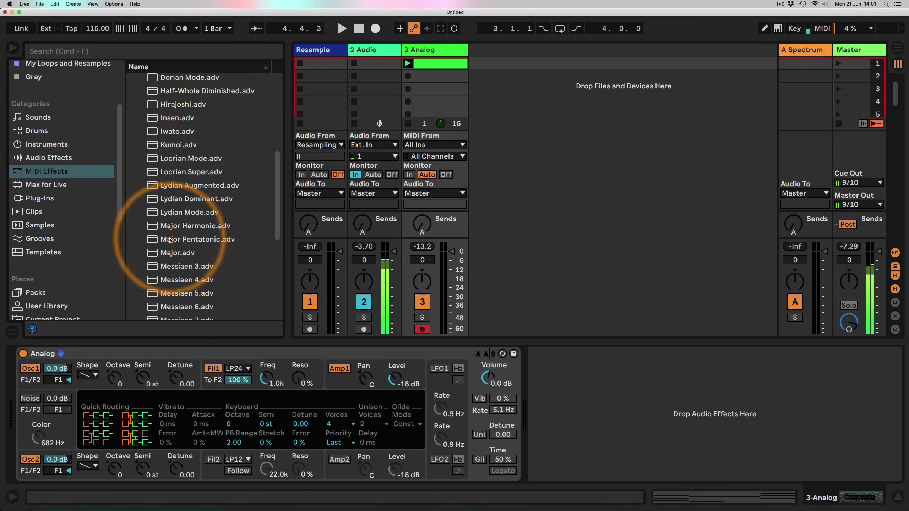
mouse_move(172, 253)
mouse_down()
mouse_move(91, 372)
mouse_move(27, 360)
mouse_up()
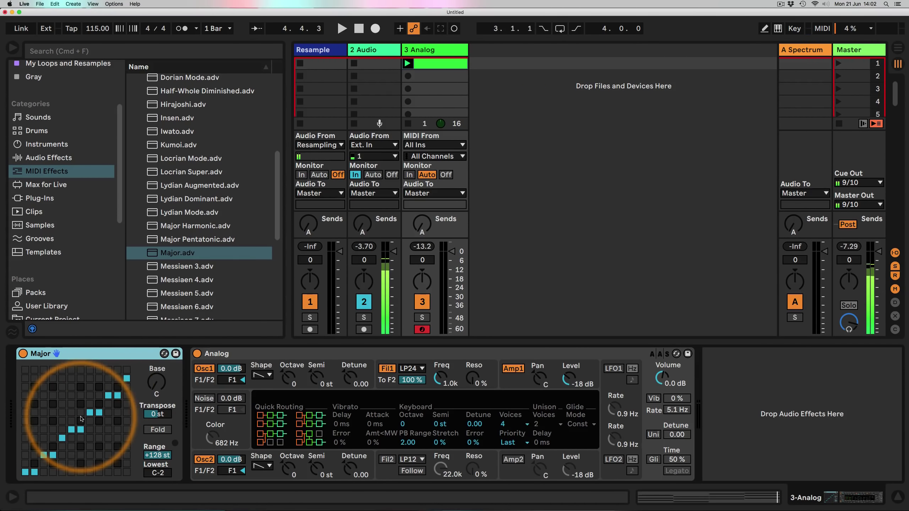
Insert a Random MIDI effect in front of the Major scale device
scroll(199, 210, up, 3)
scroll(199, 210, up, 3)
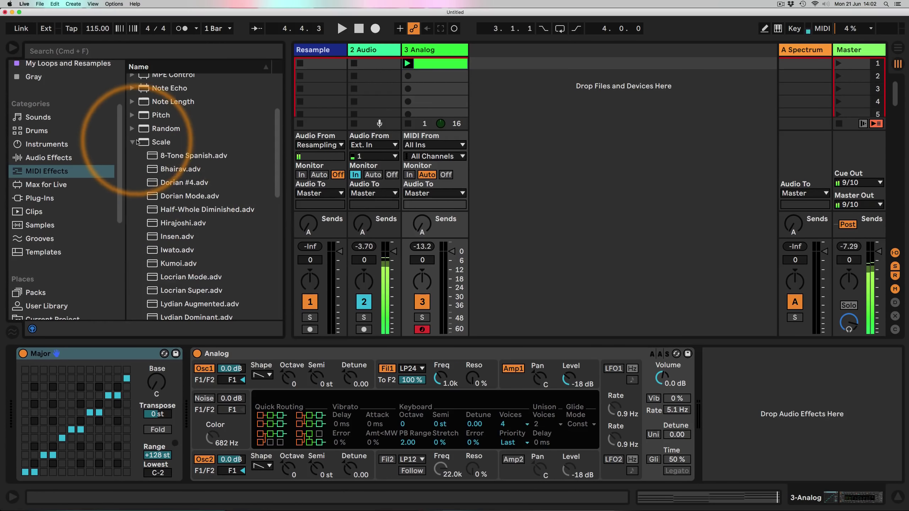
click(145, 151)
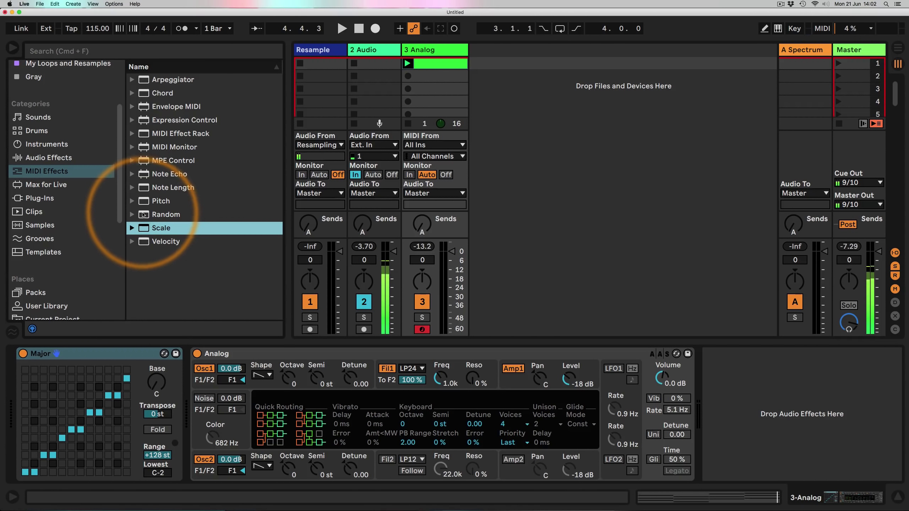
drag(161, 214, 41, 373)
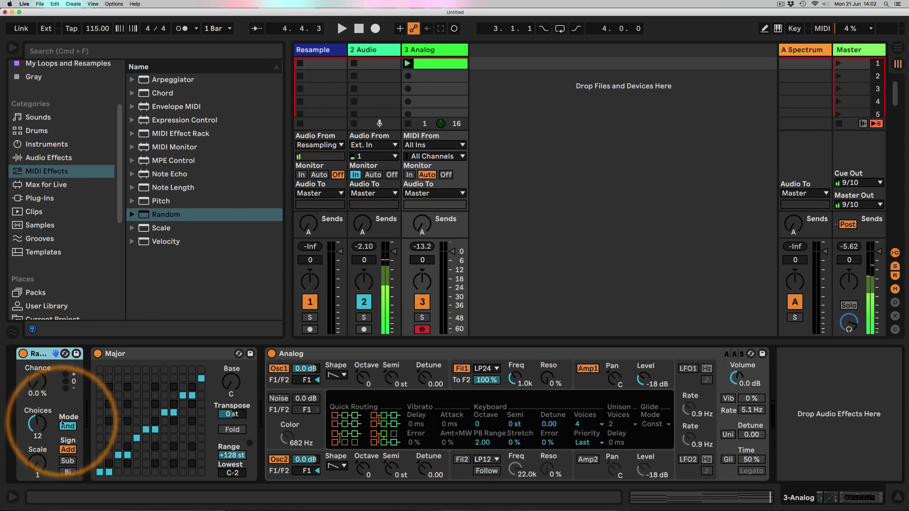
Set the Random effect to Rnd mode with 12 choices and the Bi sign
click(72, 429)
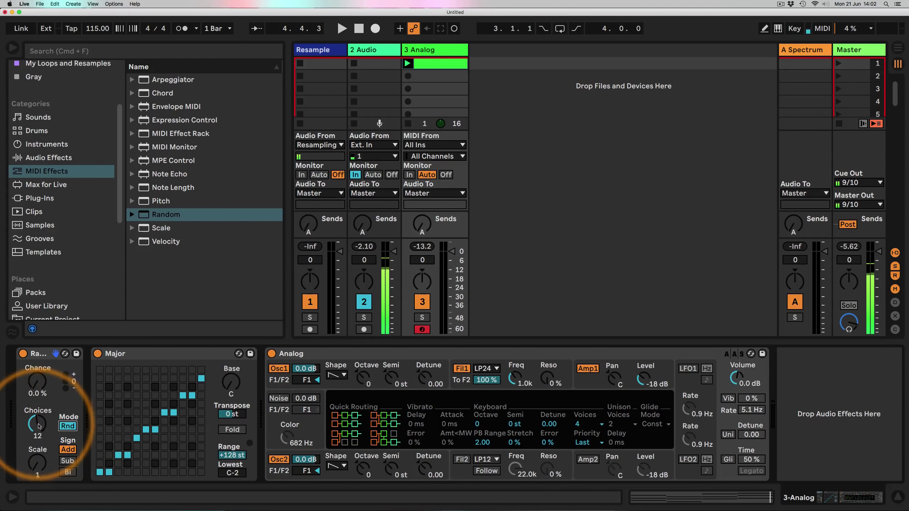
drag(37, 428, 37, 405)
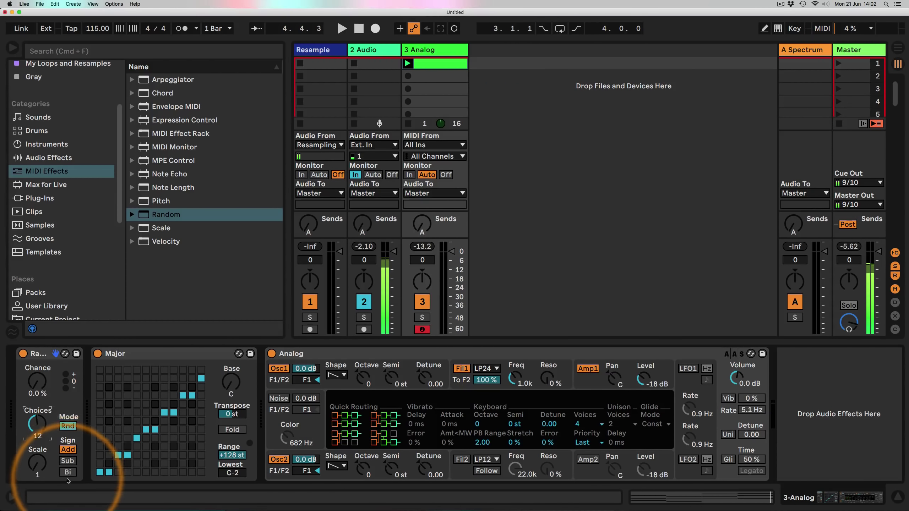
click(68, 473)
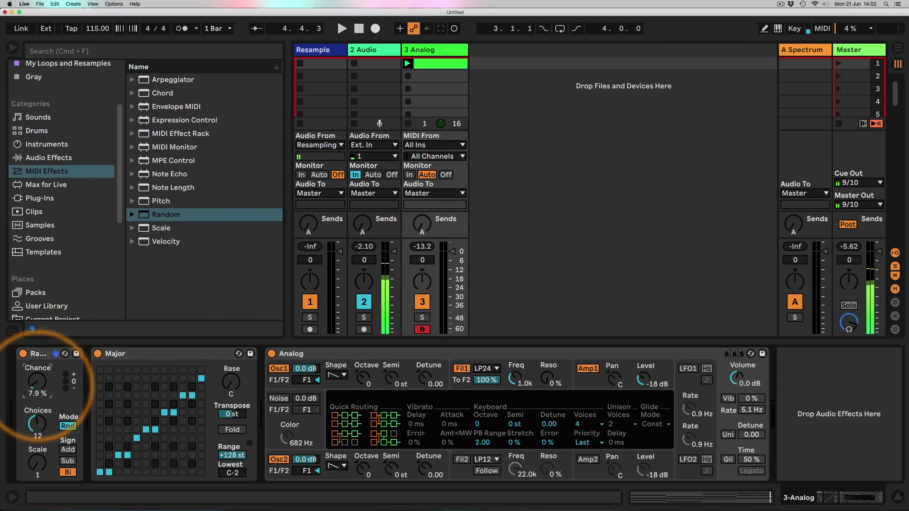
Set the Random effect's Chance to 25 % and audition the chord progression
drag(37, 382, 37, 380)
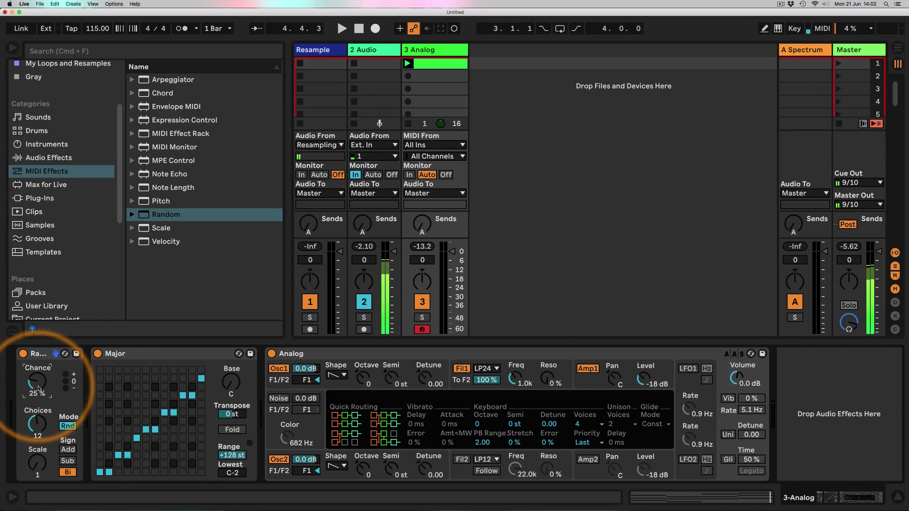
key(space)
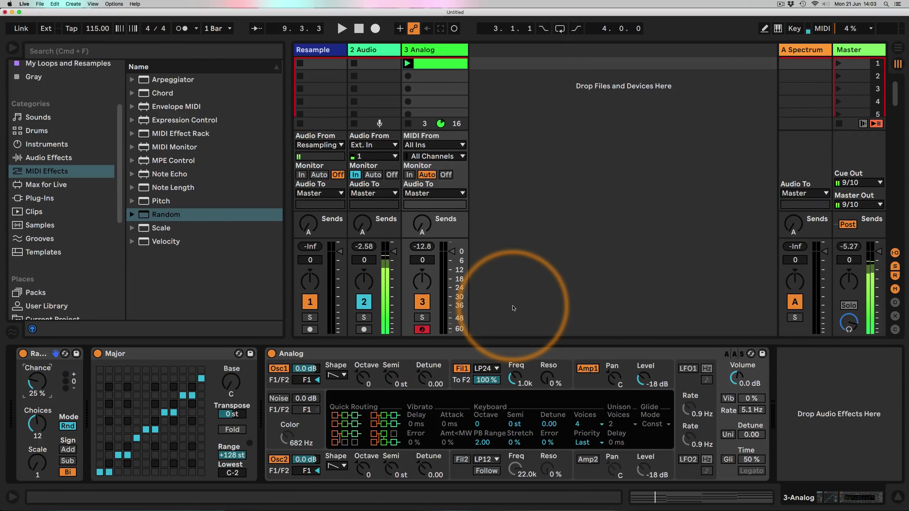
key(space)
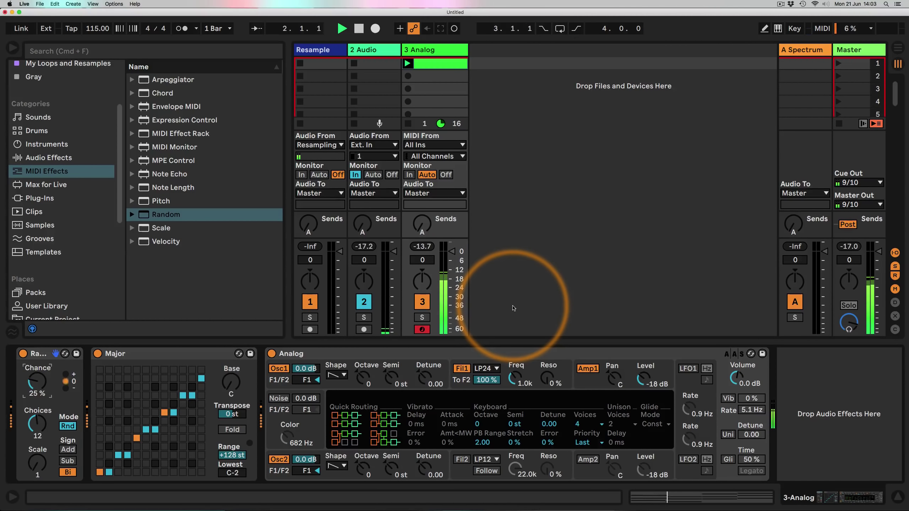
Lengthen Analog's Amp1 envelope release to 1.72 s and raise the Fil1 frequency to 3.6k
click(599, 383)
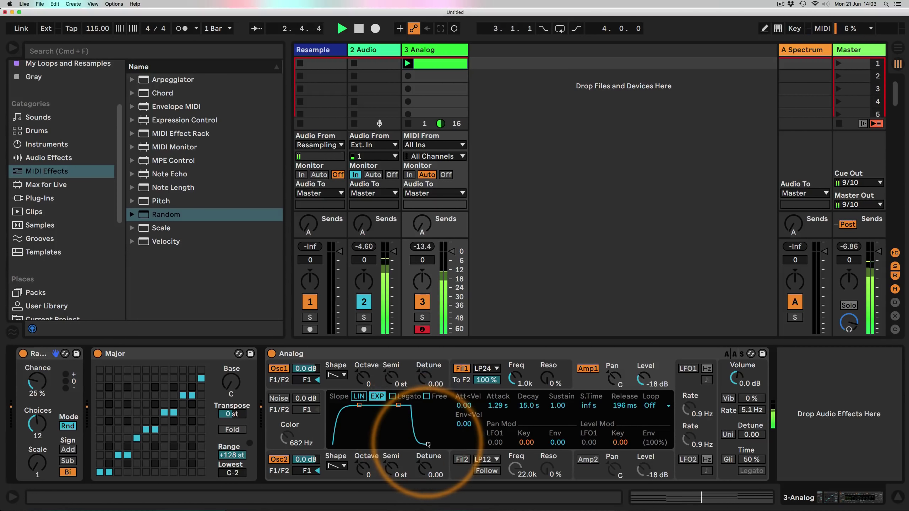
drag(428, 444, 439, 444)
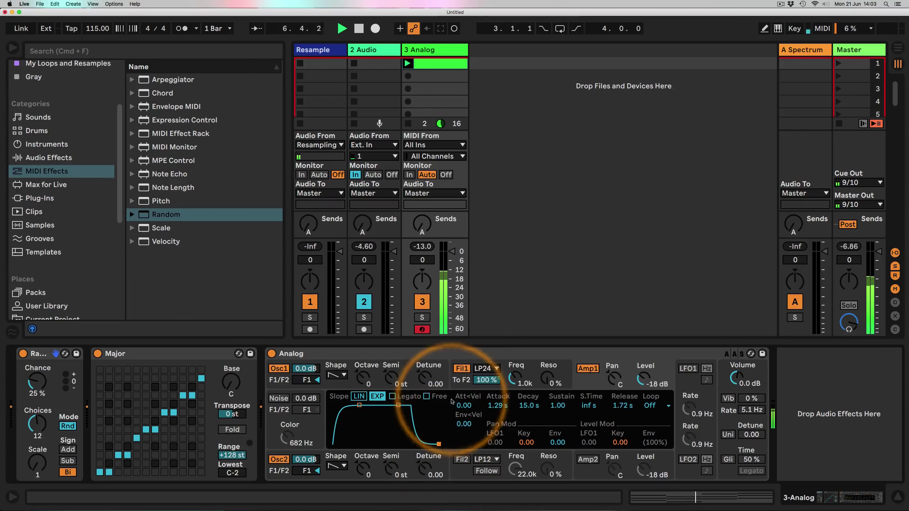
click(458, 382)
click(556, 446)
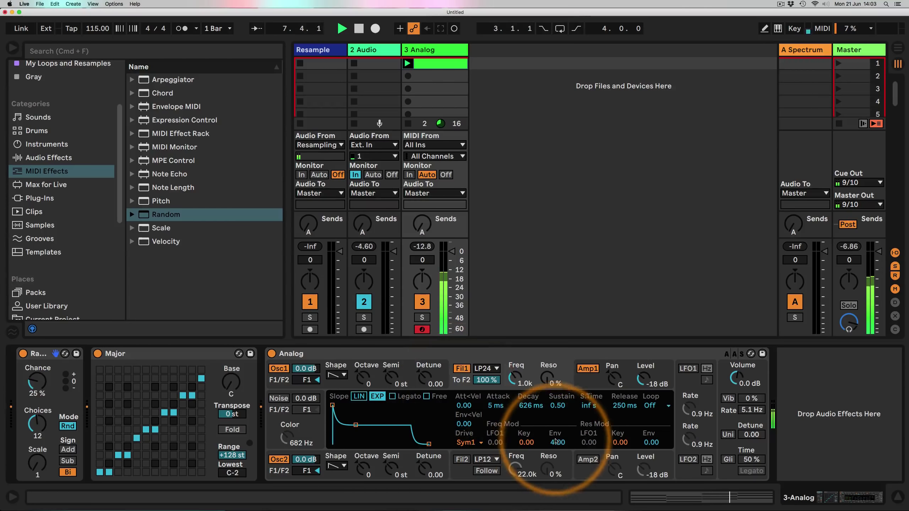
drag(515, 378, 515, 371)
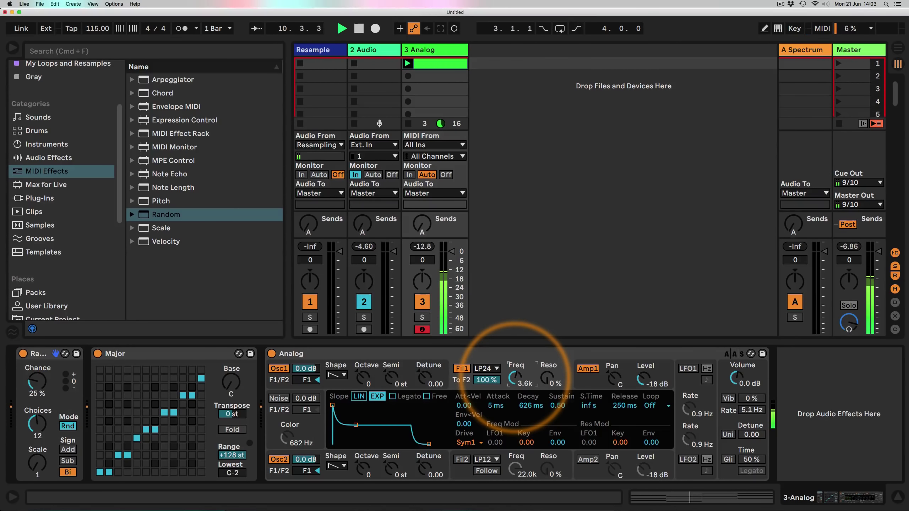
Extend the Amp1 envelope release to 3.54 s and raise Analog's voice count to 8
click(612, 376)
drag(440, 444, 443, 444)
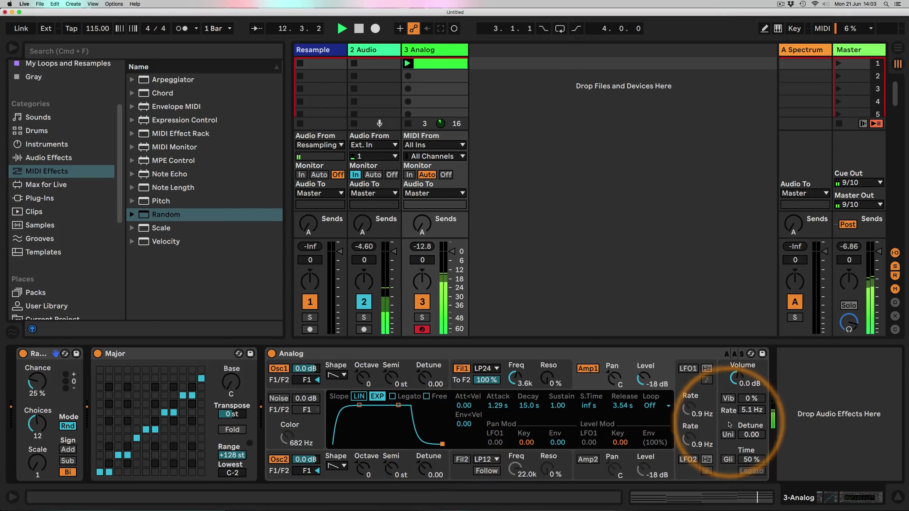
click(730, 385)
click(586, 425)
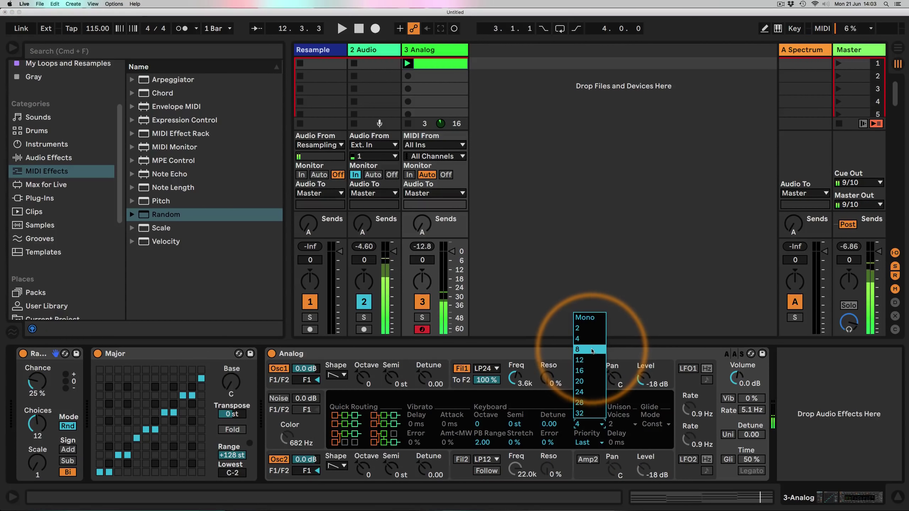
click(588, 350)
key(space)
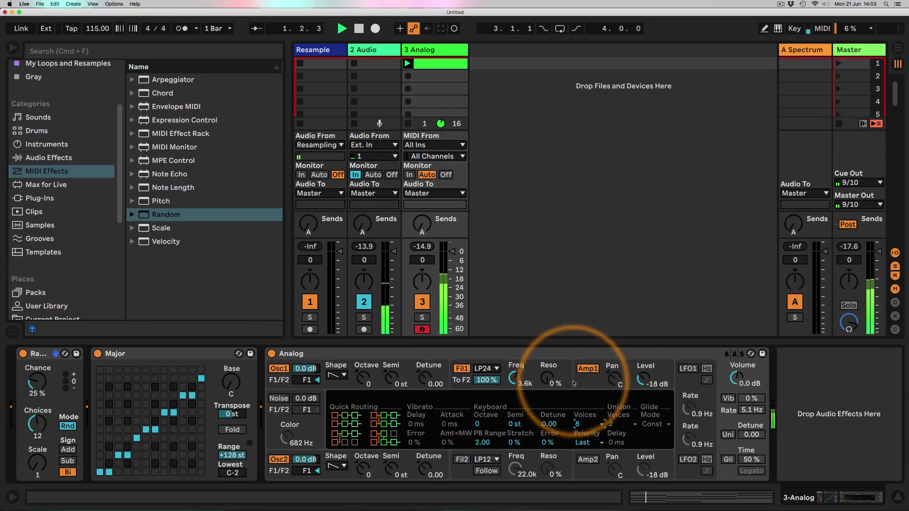
Raise the Fil1 frequency of the Analog synth to 5.7k while the progression plays, and stop playback
click(594, 369)
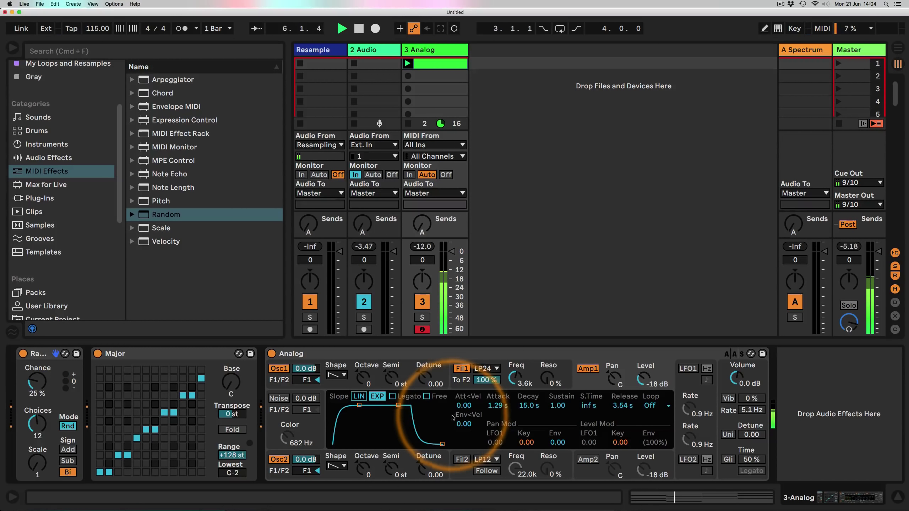
drag(515, 377, 514, 372)
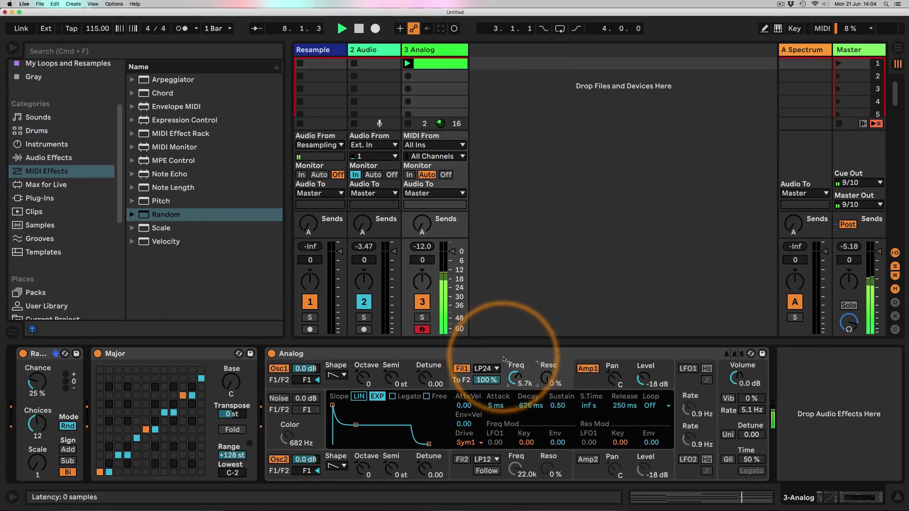
key(space)
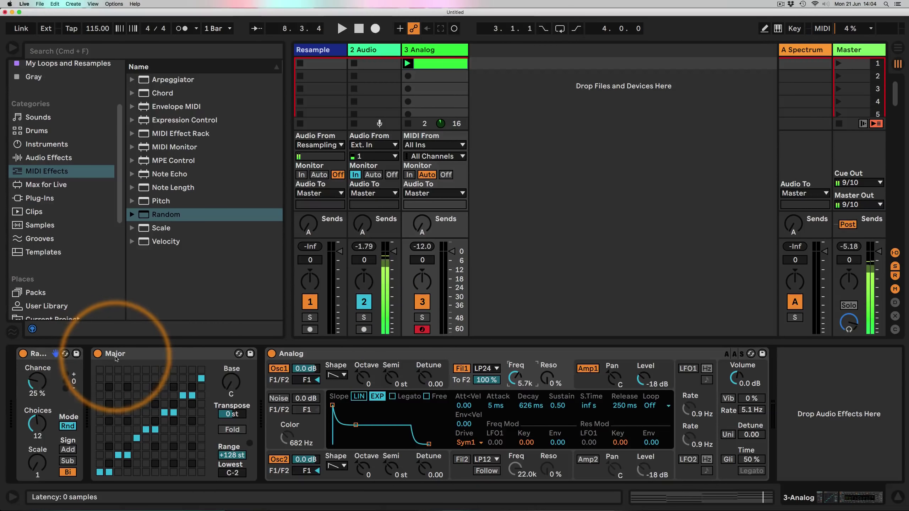
Audition the randomized progression with the Major scale device switched off, and switch the device back on
click(131, 355)
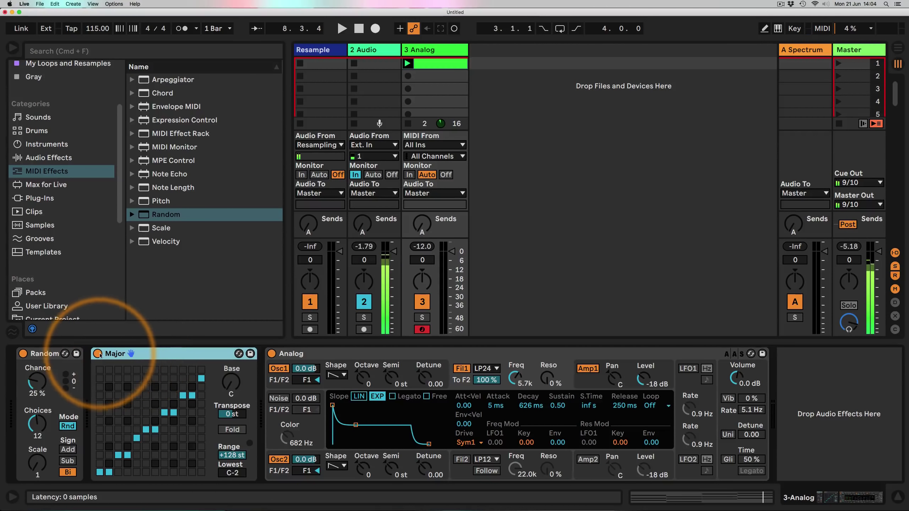
key(0)
key(space)
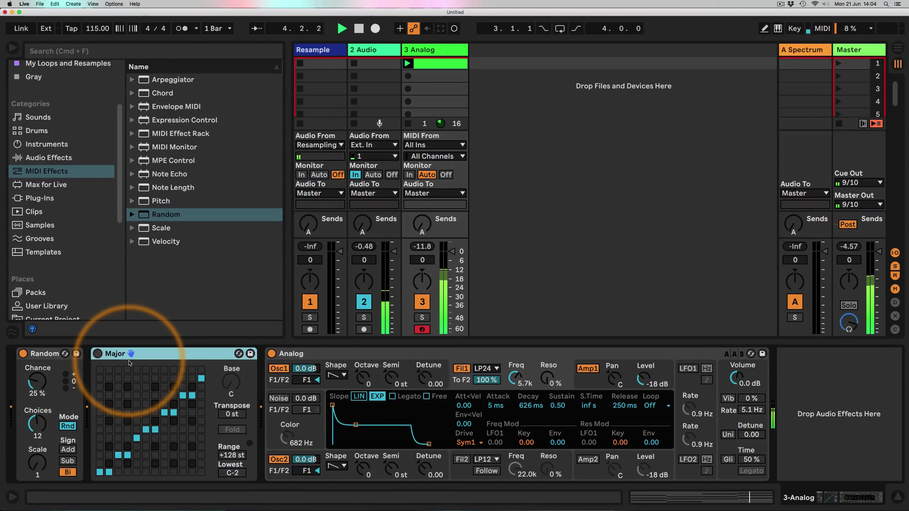
key(space)
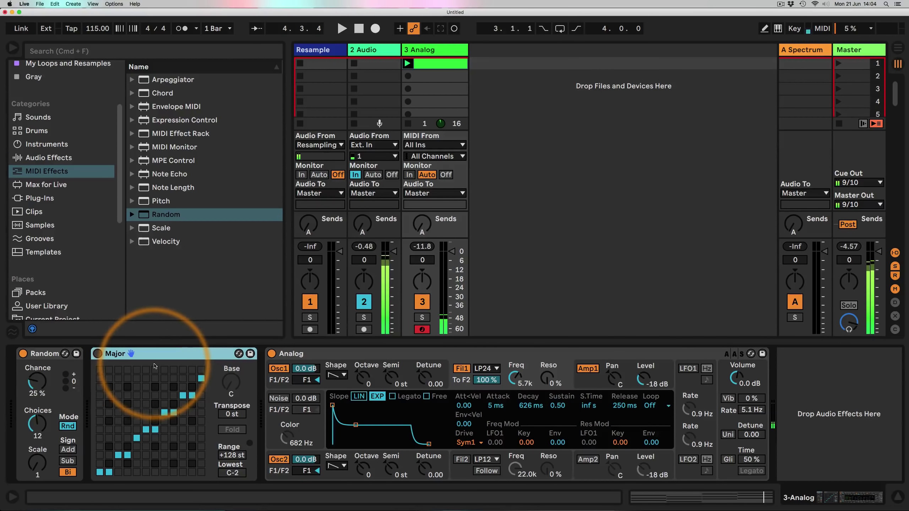
click(98, 354)
key(space)
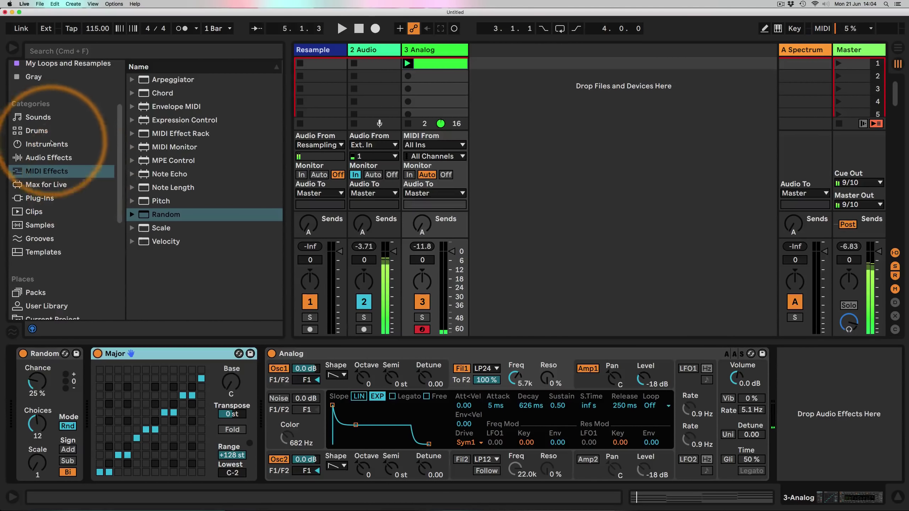
Load 808 Core Kit onto a new track and create an empty one-bar MIDI clip in its first slot
click(39, 131)
drag(145, 148, 501, 69)
double_click(499, 66)
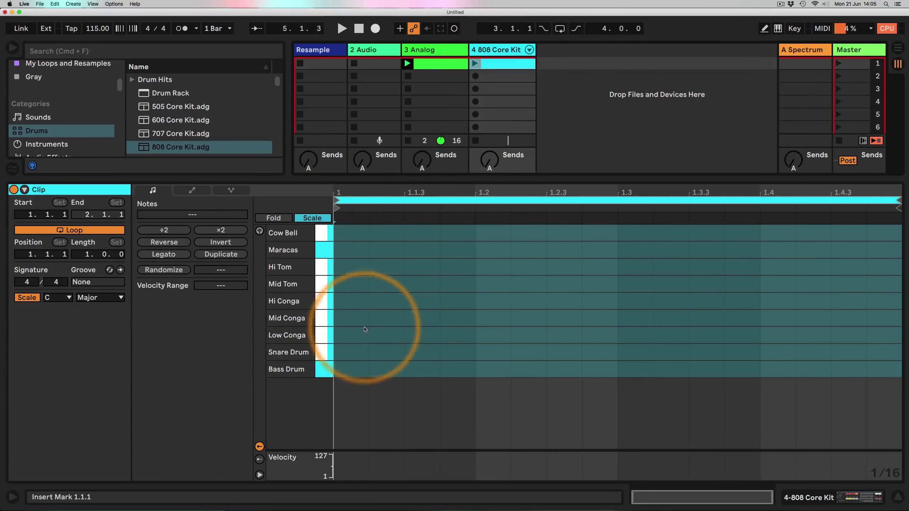
Add Bass Drum notes at 1.1.1 and 1.3.3 and Snare Drum notes on beats 1.2 and 1.4
double_click(348, 370)
double_click(493, 352)
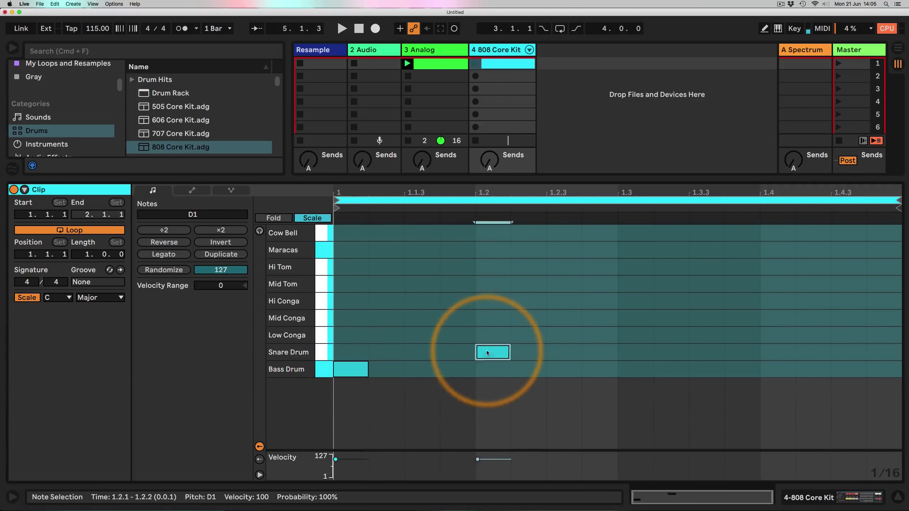
double_click(778, 352)
double_click(701, 370)
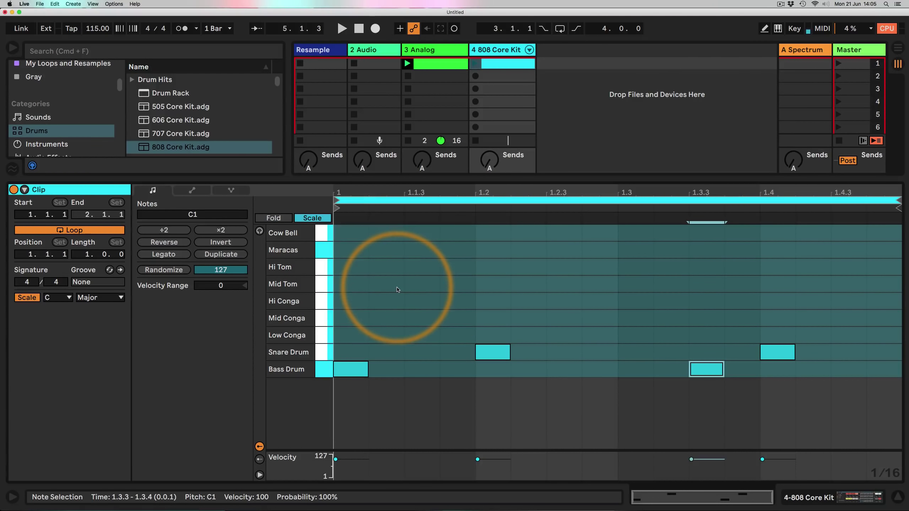
Show all drum rows instead of only in-scale ones, and switch off the drum clip's scale
click(313, 218)
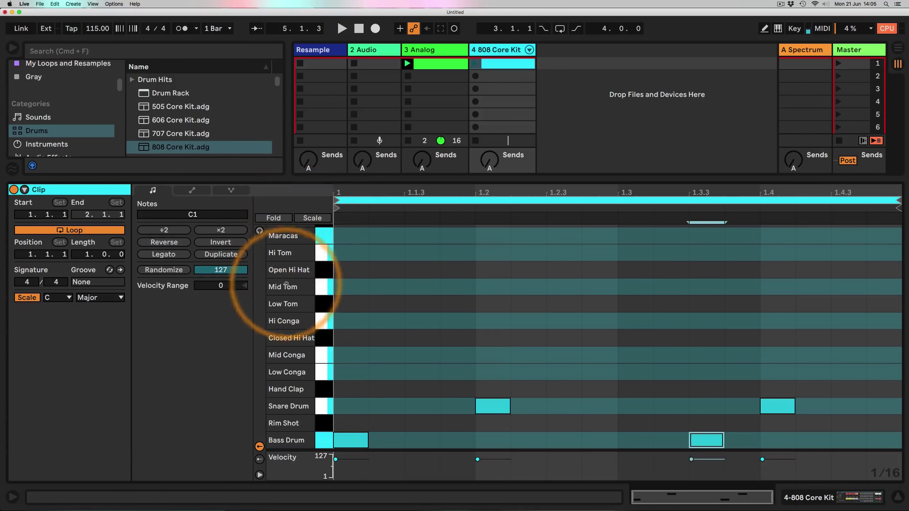
scroll(287, 278, up, 3)
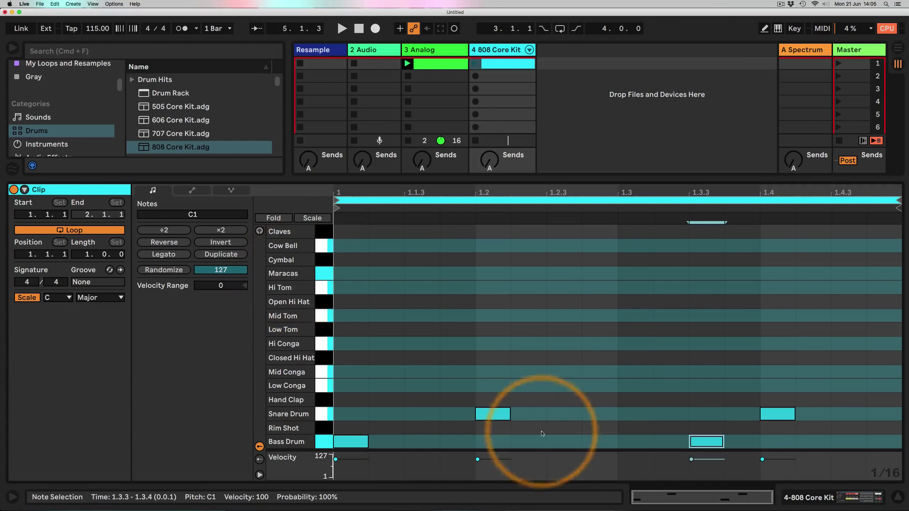
click(27, 298)
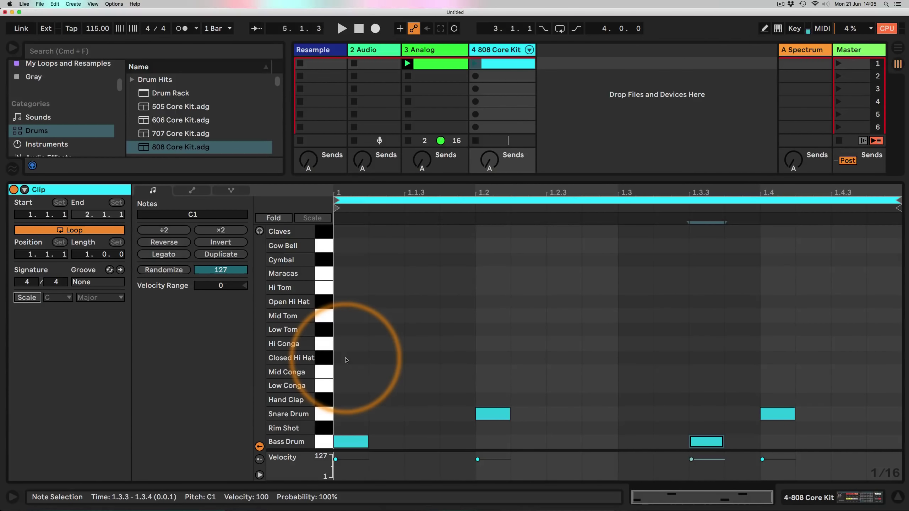
Add four consecutive sixteenth-note Closed Hi Hat hits across the first beat
double_click(347, 360)
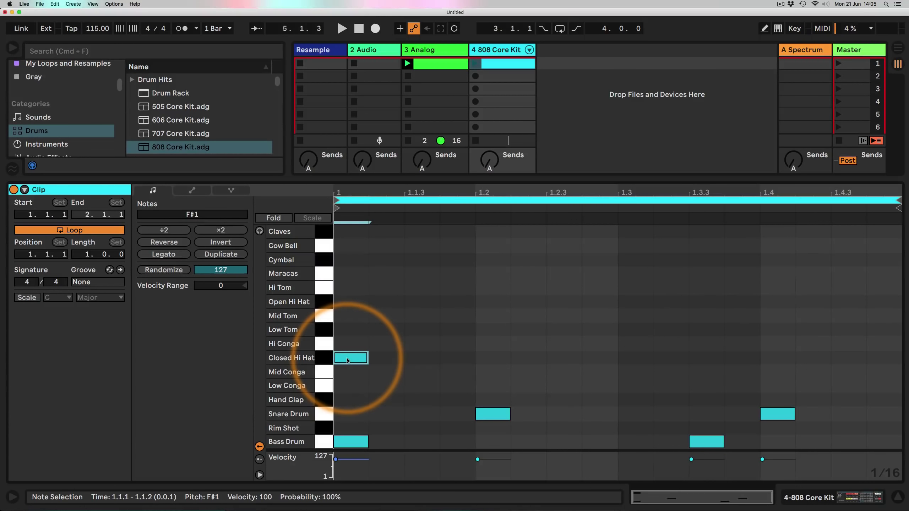
drag(385, 353, 460, 352)
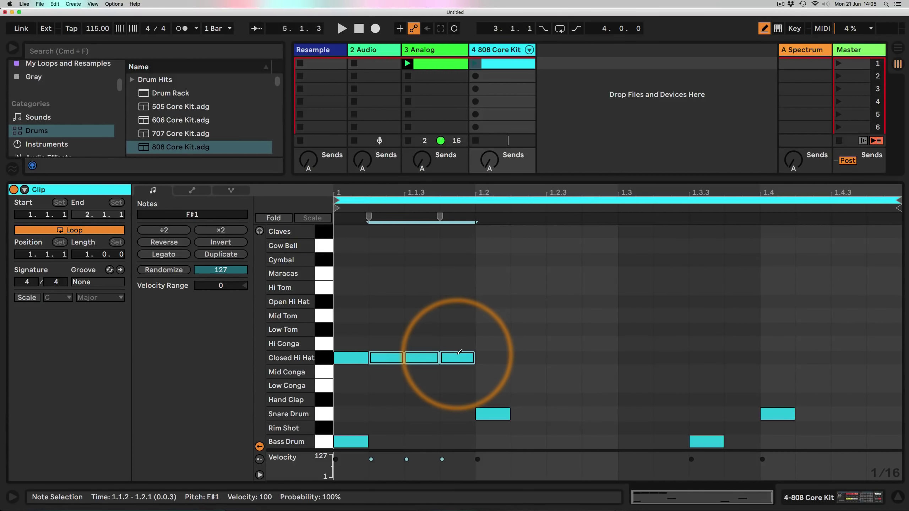
key(b)
Show the Chance lane and set the last three Closed Hi Hat notes of the first beat to 55% probability
drag(389, 386, 461, 334)
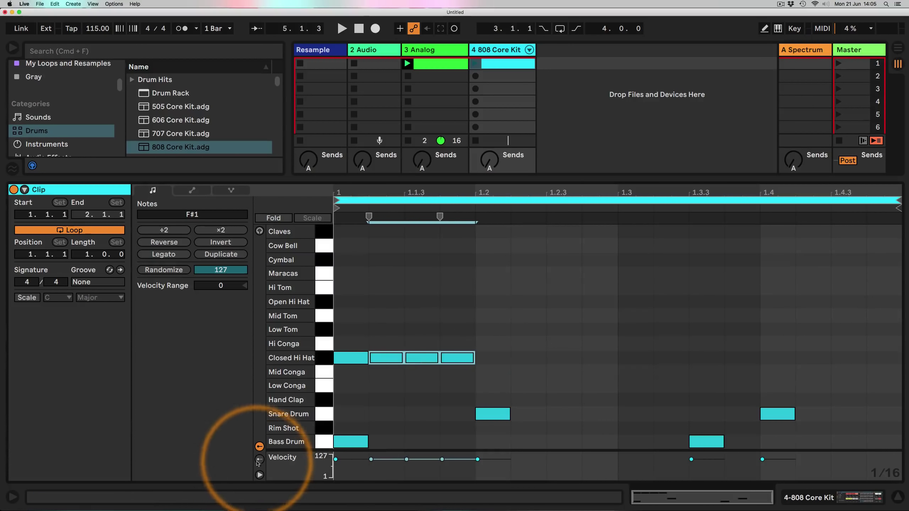
click(258, 461)
drag(372, 466, 373, 469)
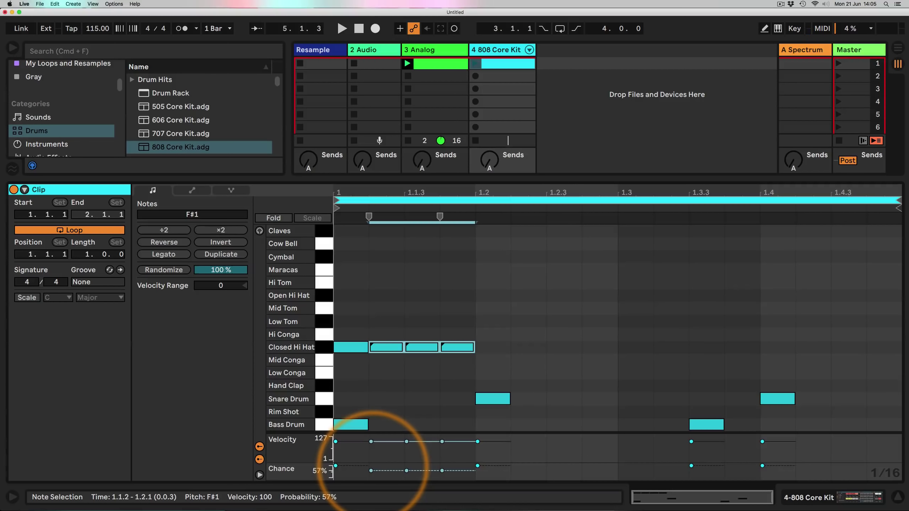
drag(371, 471, 372, 471)
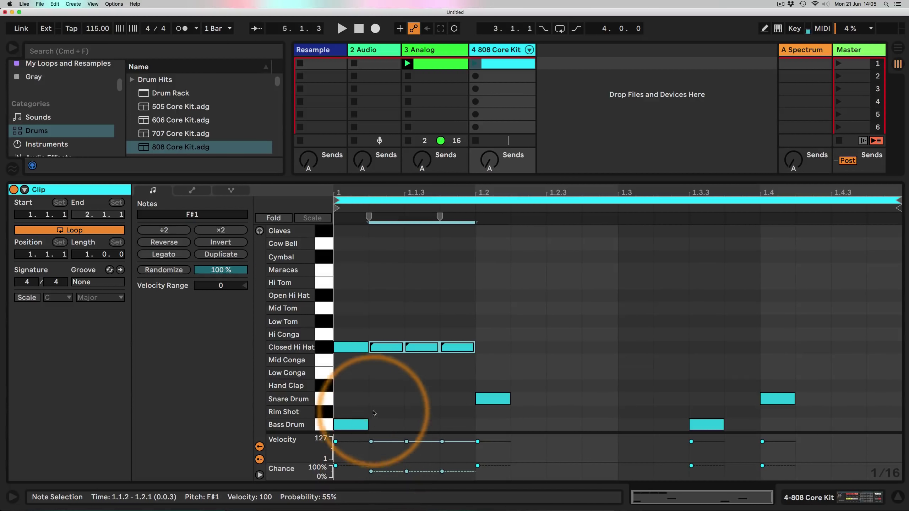
Duplicate the first beat's four Closed Hi Hat notes three times to fill the bar
drag(462, 373, 340, 310)
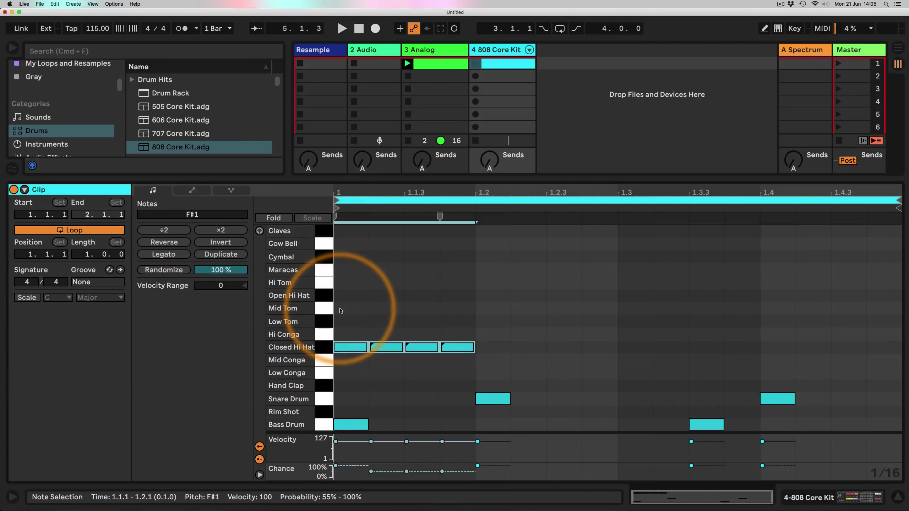
key(super+d)
key(super+d)
key(super+d)
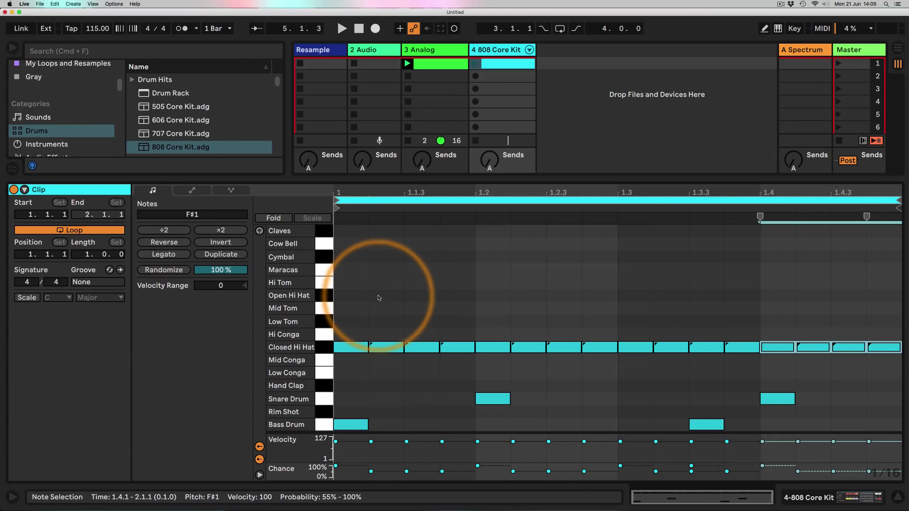
Add off-beat Open Hi Hat notes at 1.1.3, 1.2.3, 1.3.3 and 1.4.3
double_click(421, 296)
double_click(560, 300)
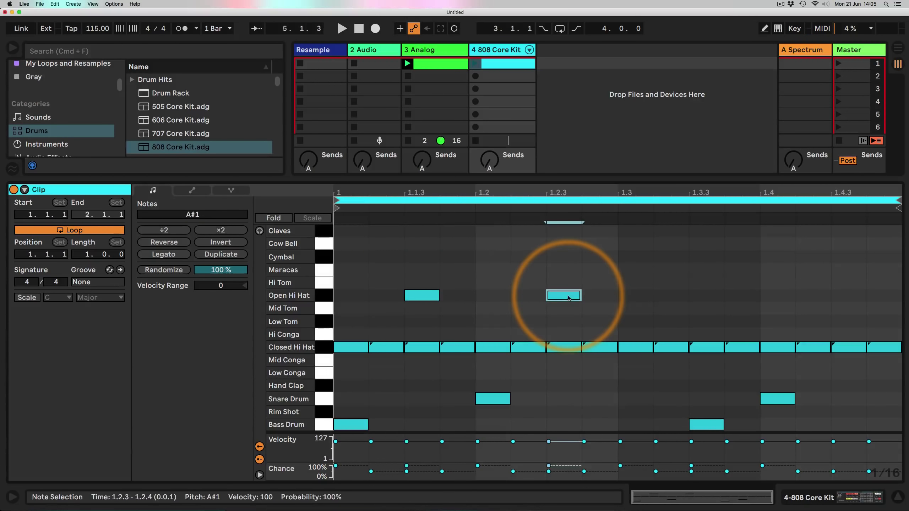
click(726, 294)
double_click(708, 296)
double_click(863, 296)
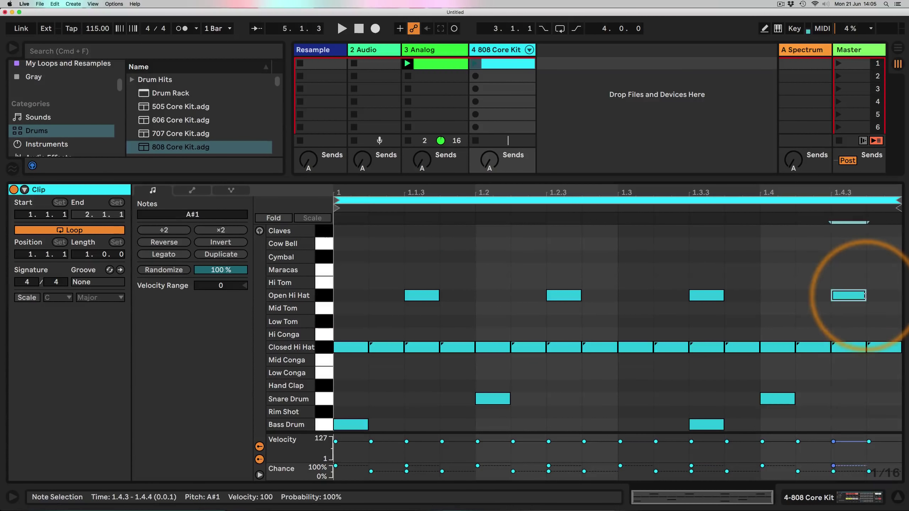
Launch the 808 drum clip and audition the beat together with the Analog chords
click(475, 64)
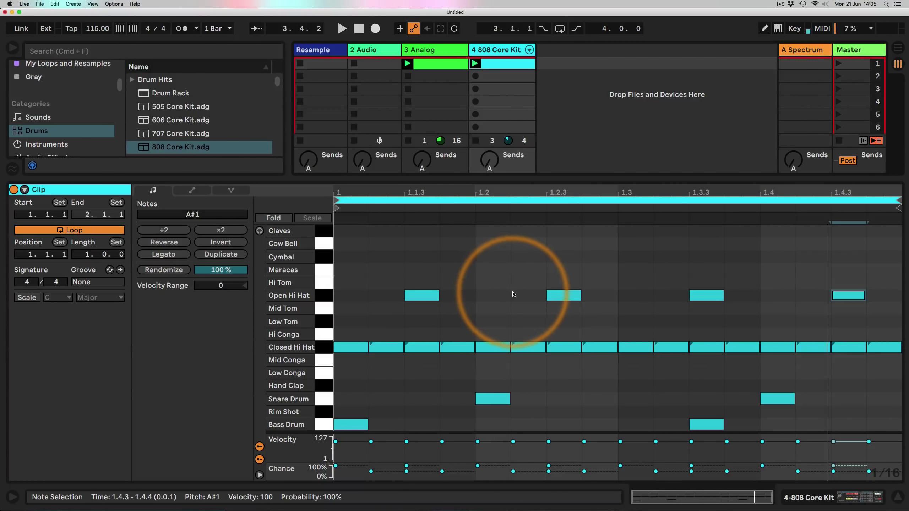
click(416, 308)
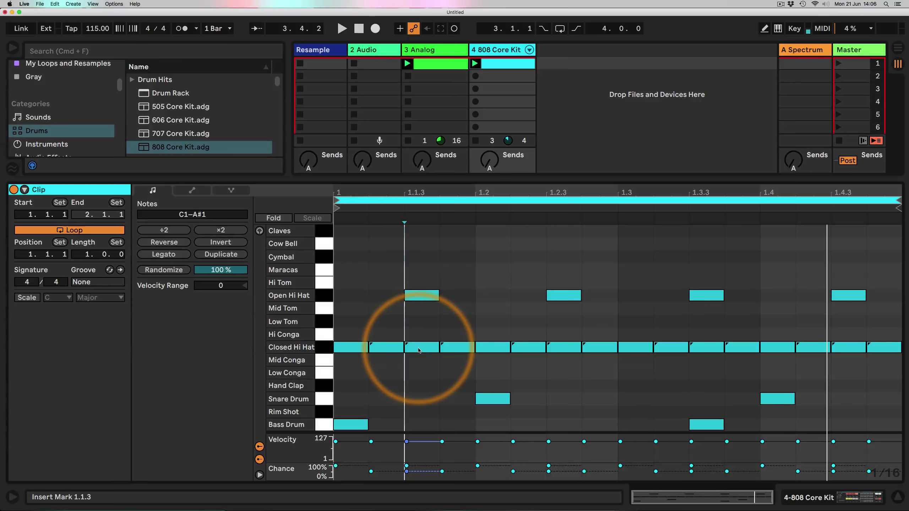
key(space)
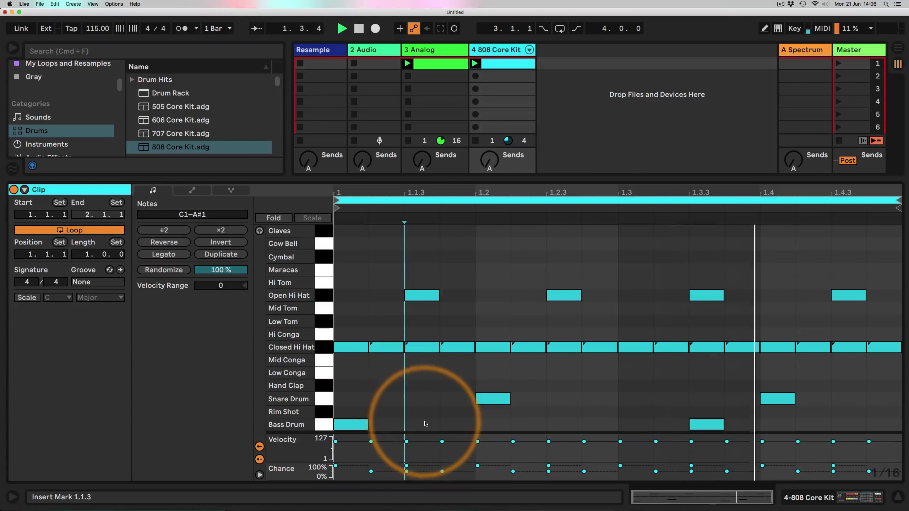
Add Bass Drum notes to the 808 clip at 1.1.3, 1.1.4, 1.2.3 and 1.3.1, each a sixteenth long
key(Right)
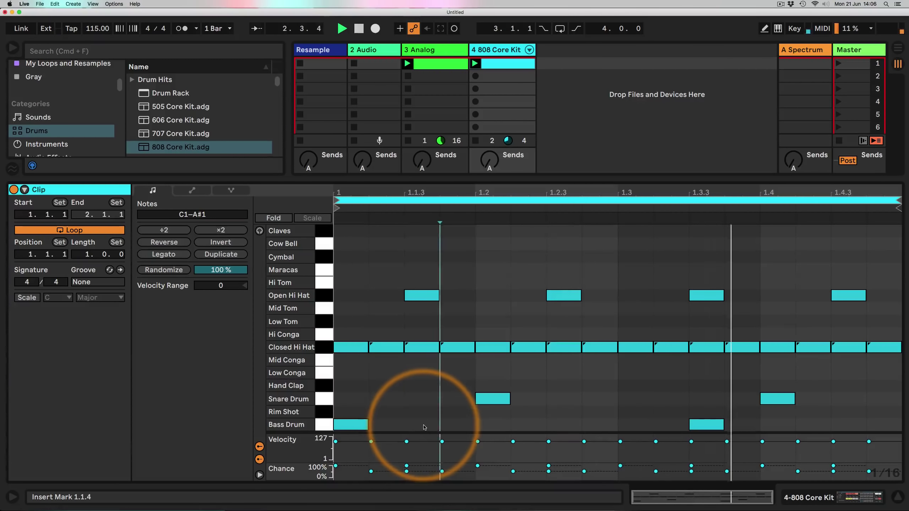
double_click(423, 427)
double_click(456, 428)
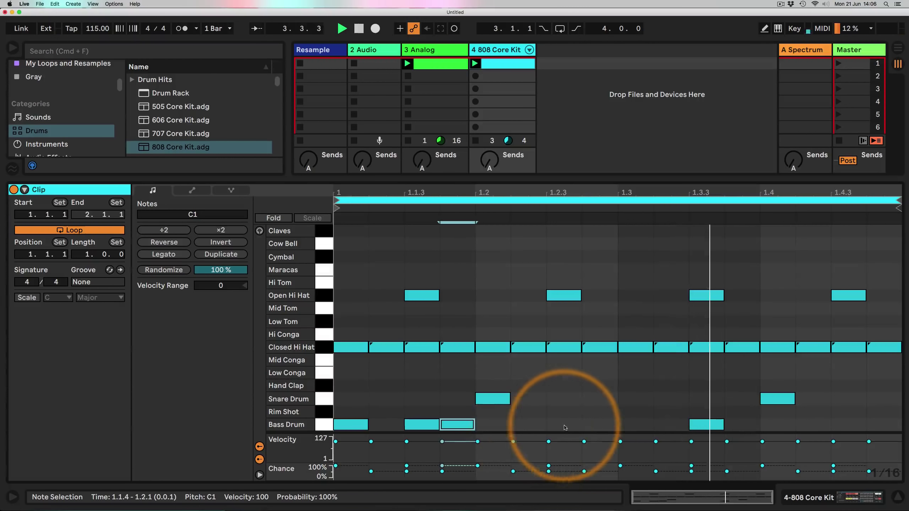
double_click(530, 428)
double_click(601, 427)
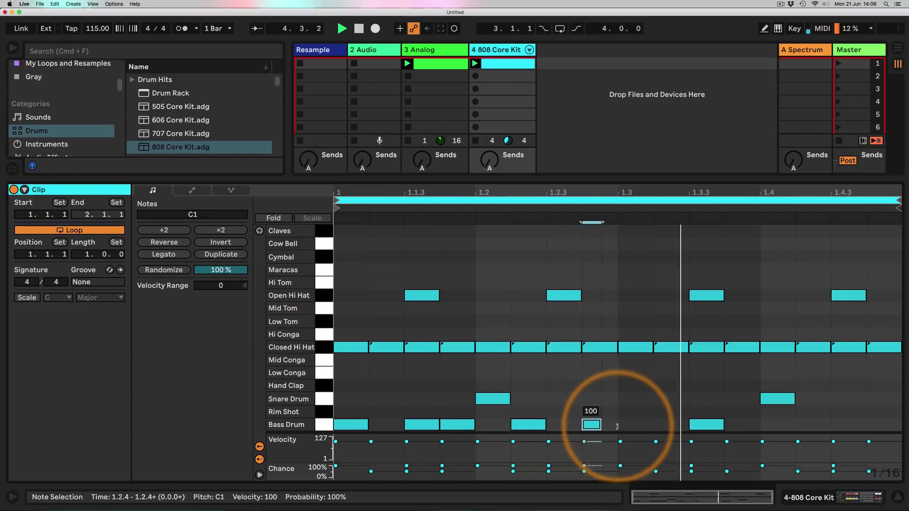
drag(618, 427, 647, 431)
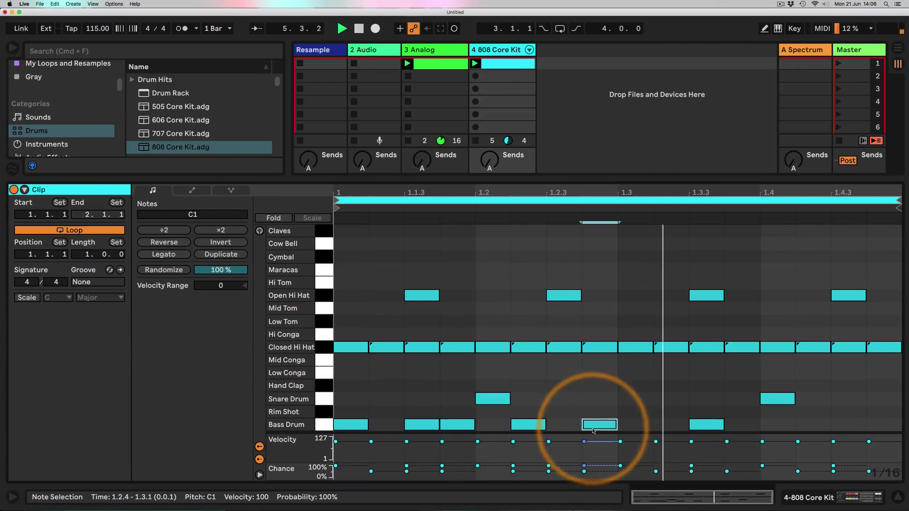
drag(636, 426, 535, 401)
key(Right)
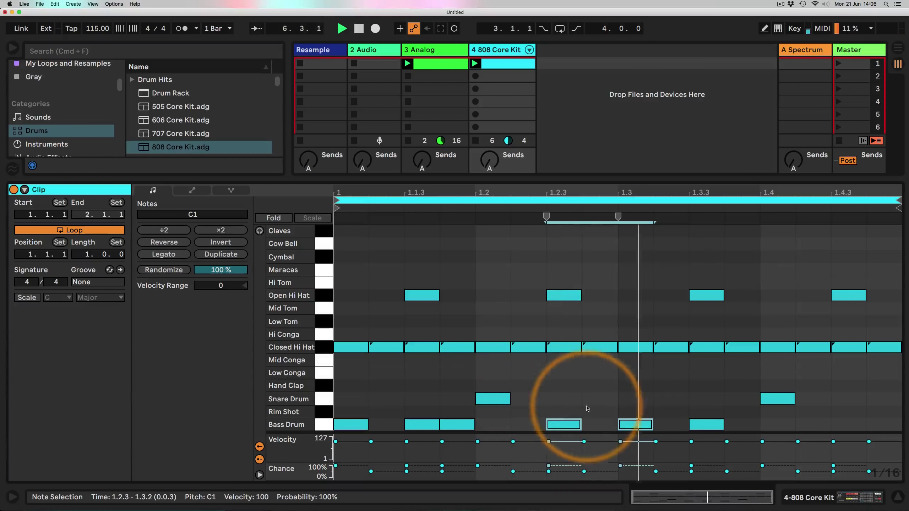
Add Snare Drum notes at 1.2.4, 1.3.2 and 1.4.4, and Bass Drum notes at 1.2.2 and 1.4.2
double_click(600, 399)
double_click(671, 398)
click(525, 427)
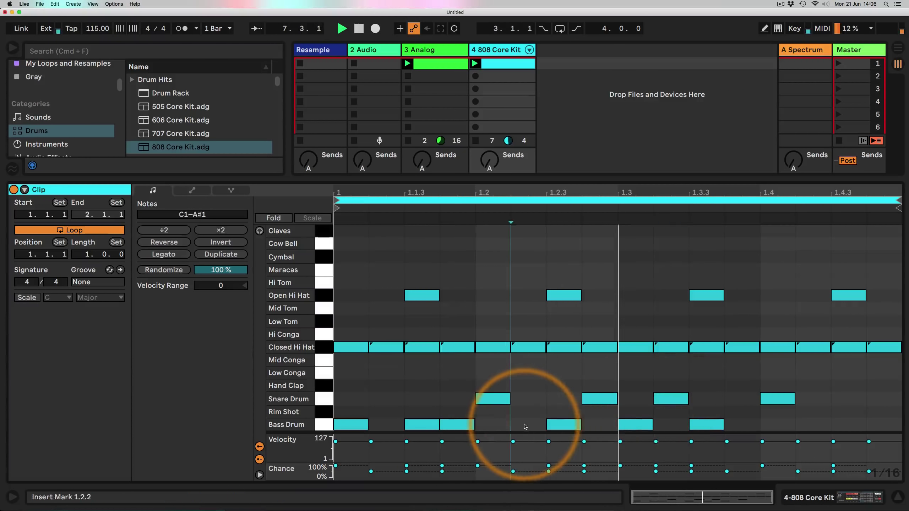
double_click(525, 427)
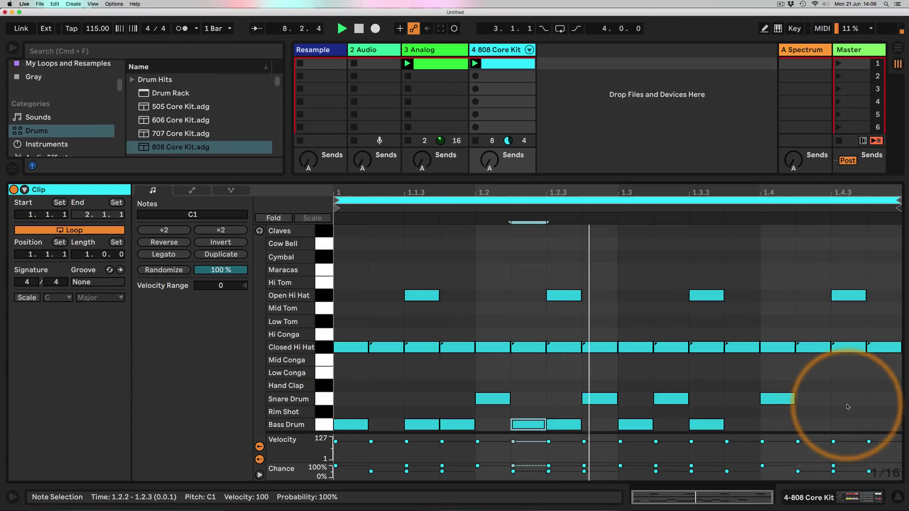
double_click(884, 398)
double_click(813, 425)
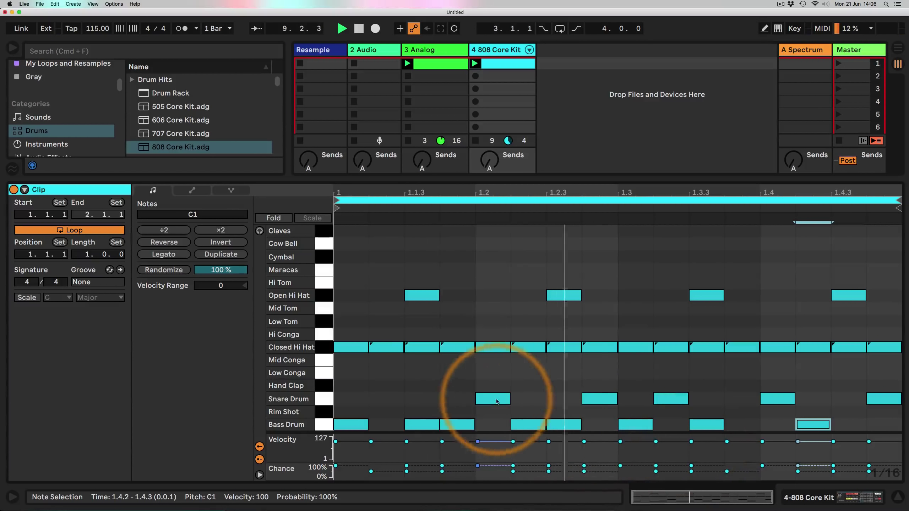
Set every Bass Drum note except the first, plus the Snare Drum notes at 1.2.4, 1.3.2 and 1.4.4, to 53% probability
drag(406, 381, 476, 435)
drag(525, 379, 700, 437)
drag(806, 382, 886, 435)
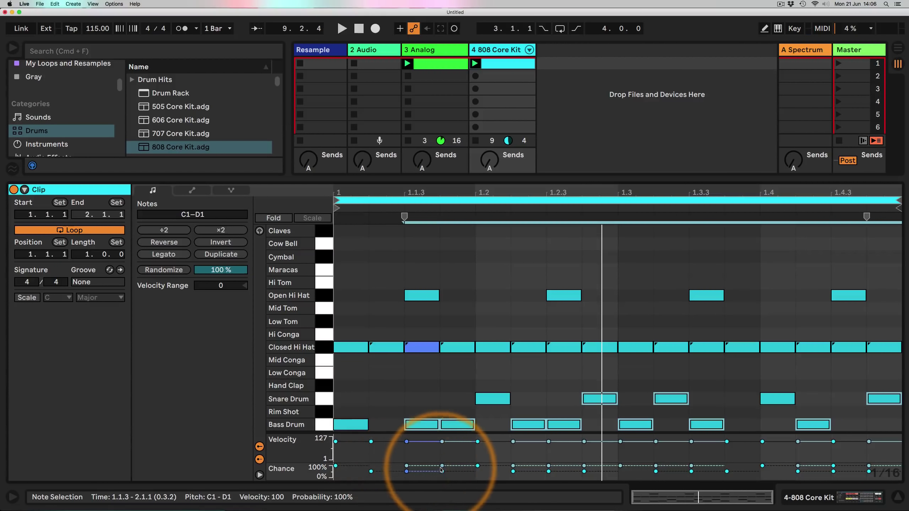
drag(441, 470, 442, 475)
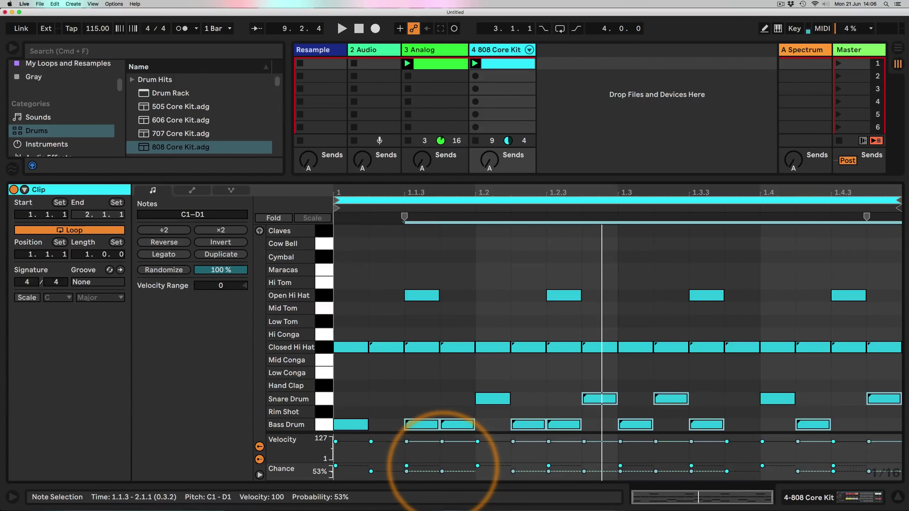
click(378, 264)
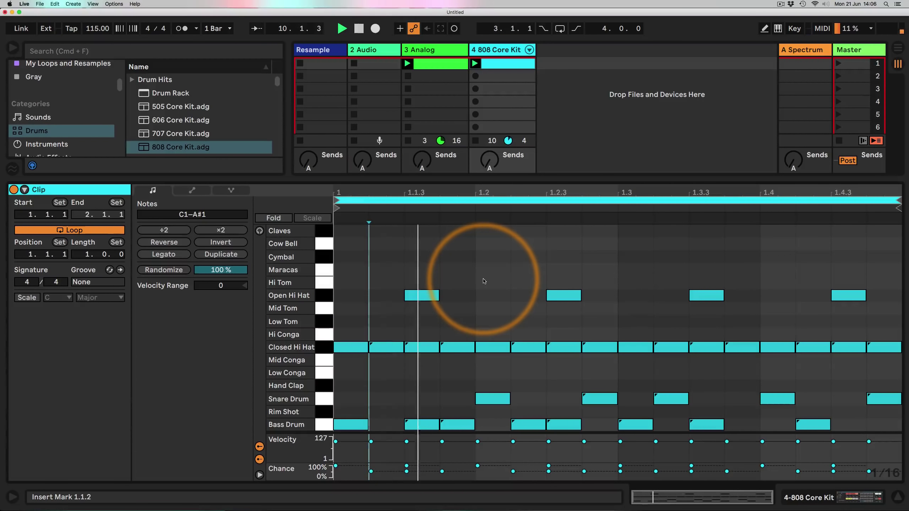
Show the 808 track's devices and insert the Random MIDI effect in front of the 808 Core Kit
click(799, 500)
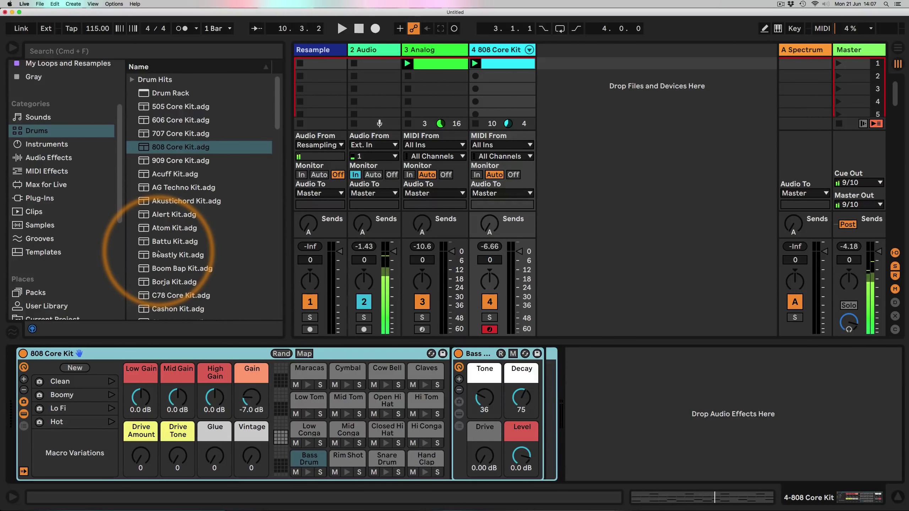
scroll(162, 233, down, 3)
click(37, 172)
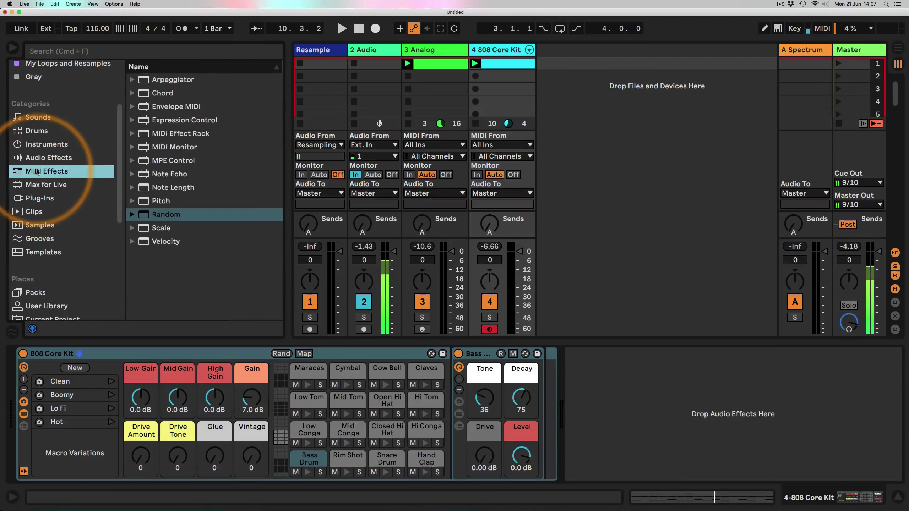
drag(161, 214, 26, 371)
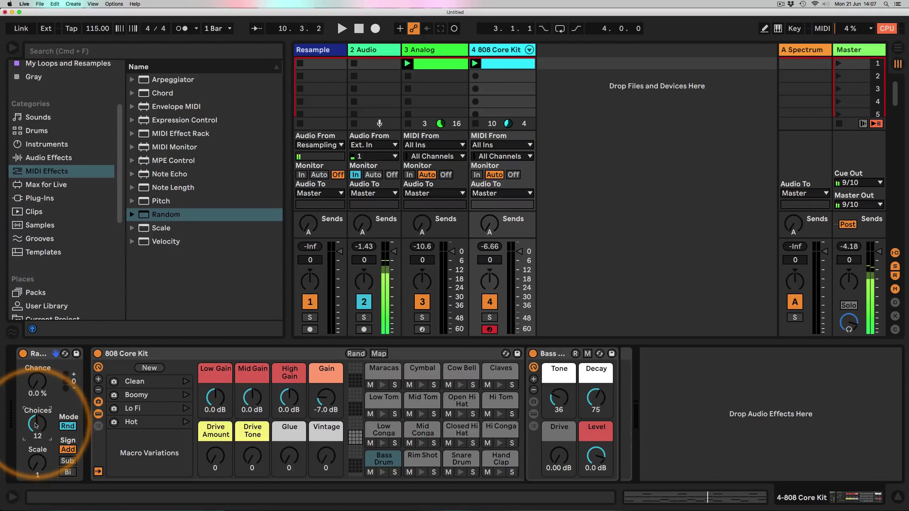
Set the drum track's Random effect to 8 choices and 20% chance, and audition the beat
drag(36, 426, 22, 437)
click(38, 383)
drag(39, 384, 26, 399)
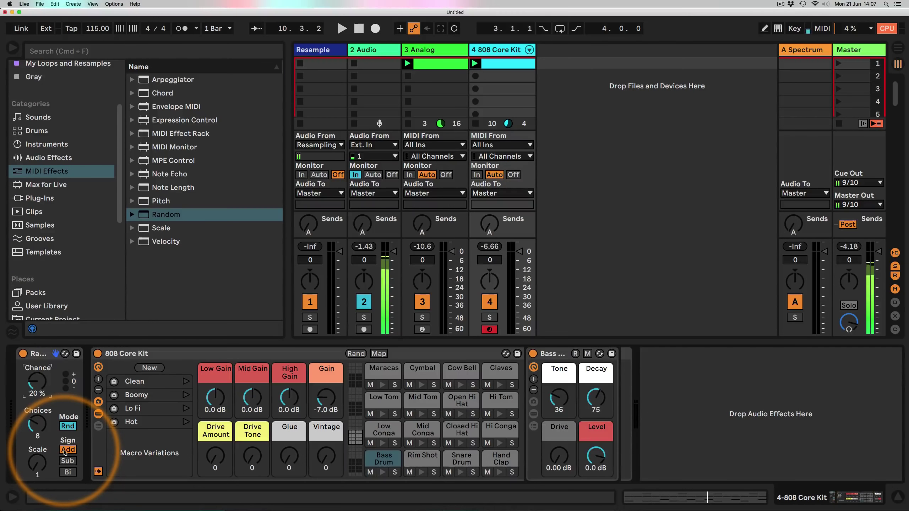
key(space)
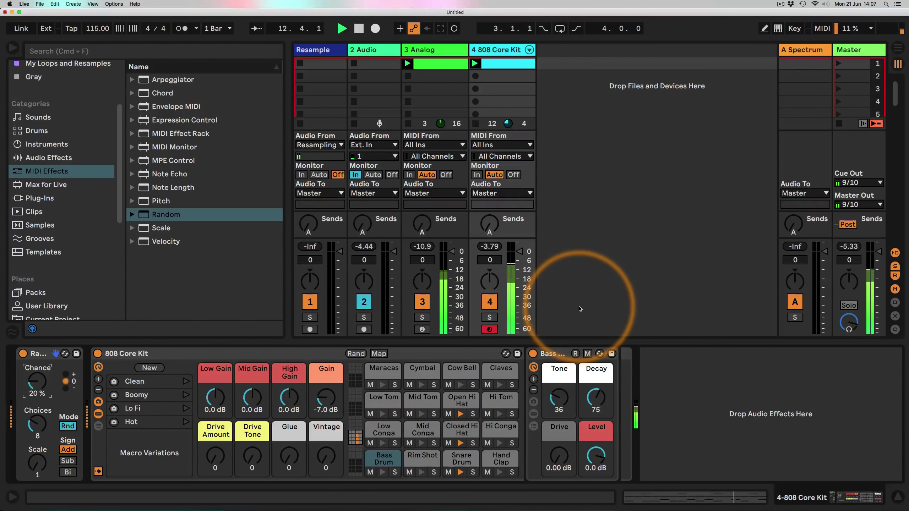
key(space)
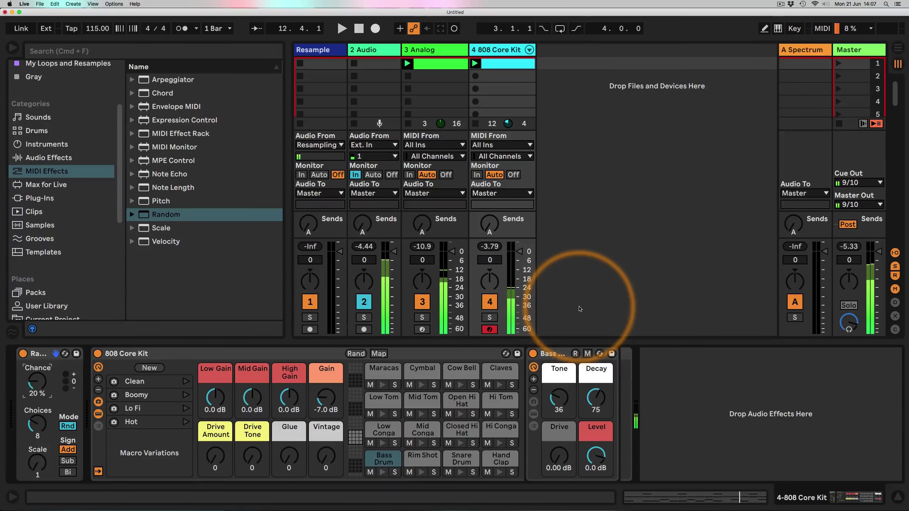
Show the Analog track's device chain and audition its randomized chords together with the drums
click(447, 51)
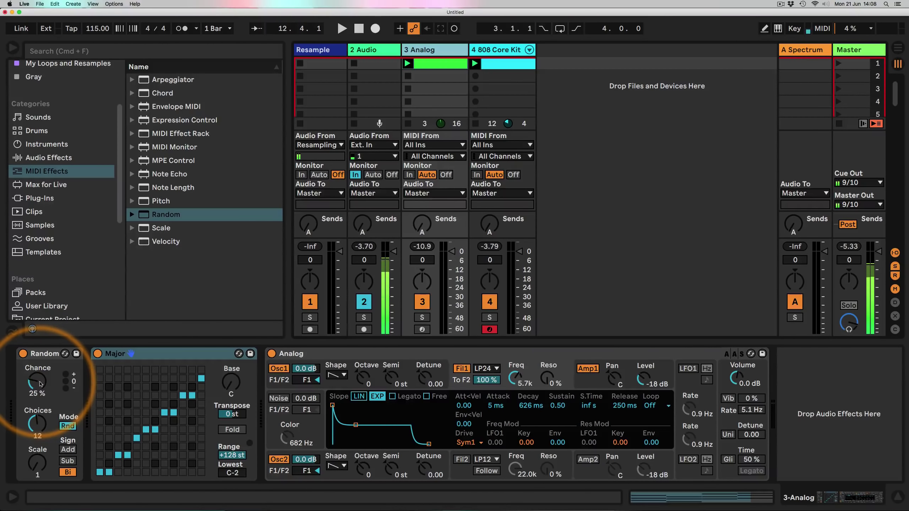
key(space)
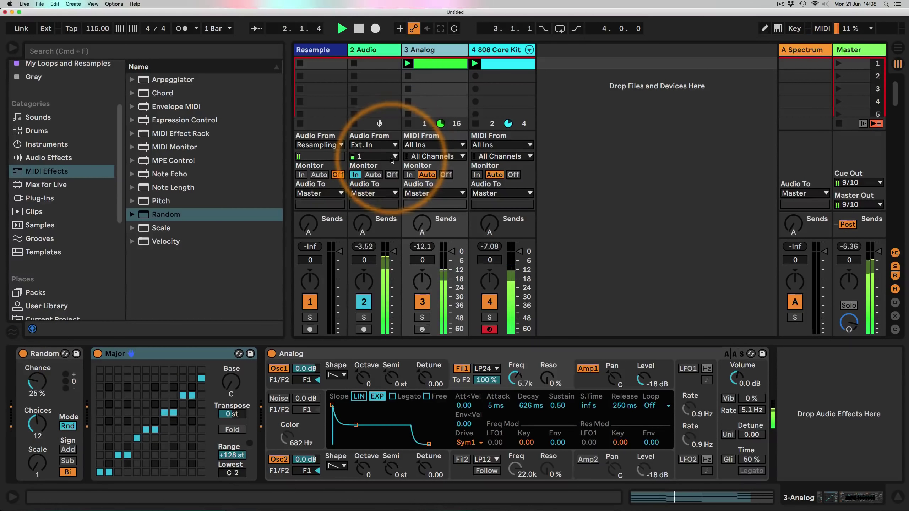
key(super+space)
Add the Operator instrument on a new MIDI track after the 808 Core Kit track
click(183, 263)
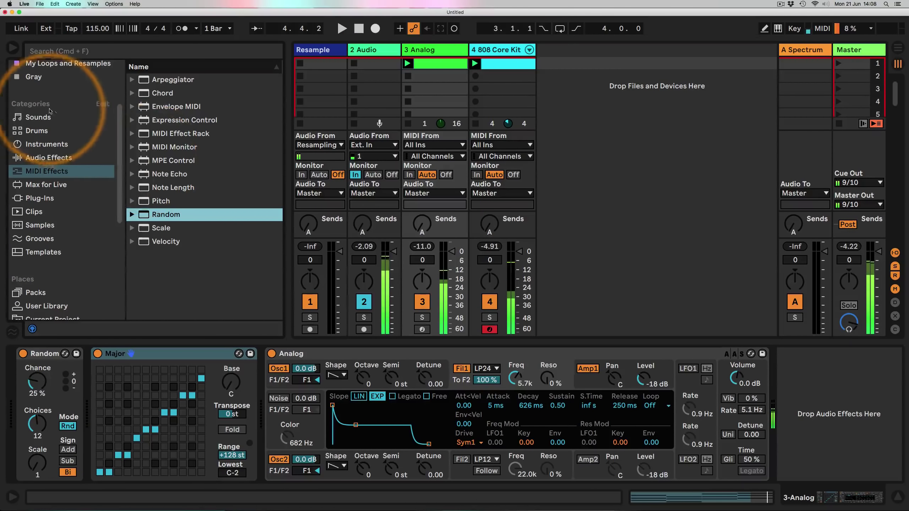
click(37, 147)
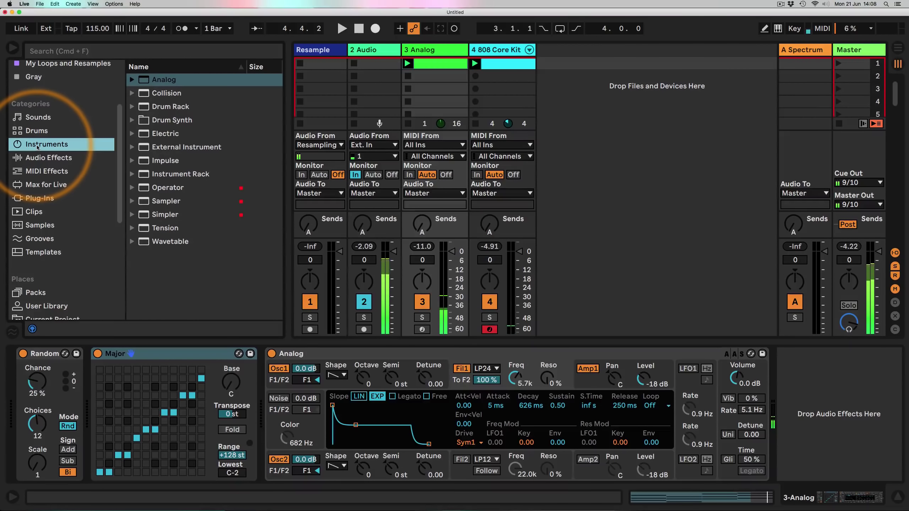
drag(168, 188, 573, 90)
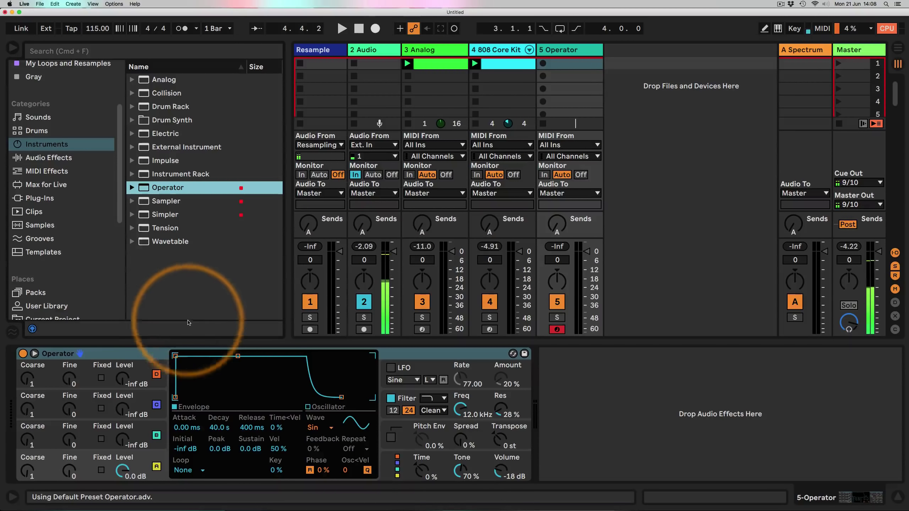
click(101, 357)
double_click(568, 65)
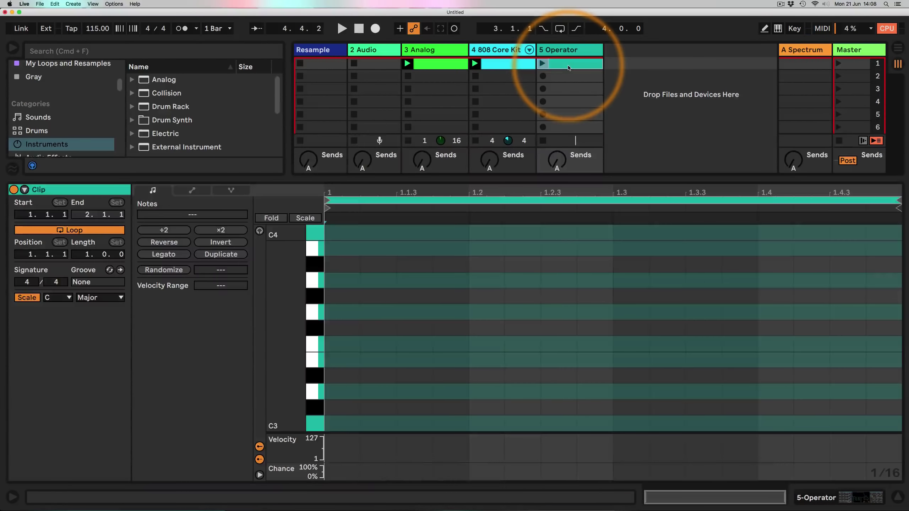
click(199, 261)
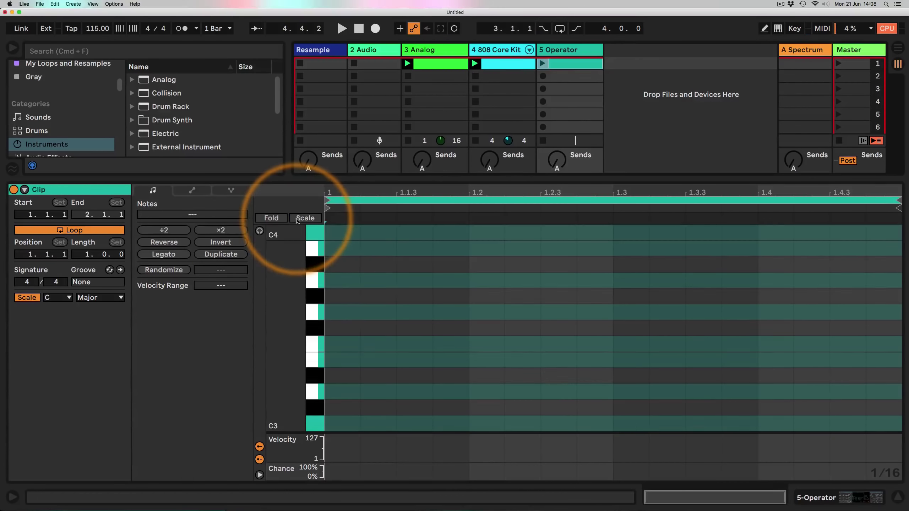
click(305, 218)
drag(291, 340, 294, 378)
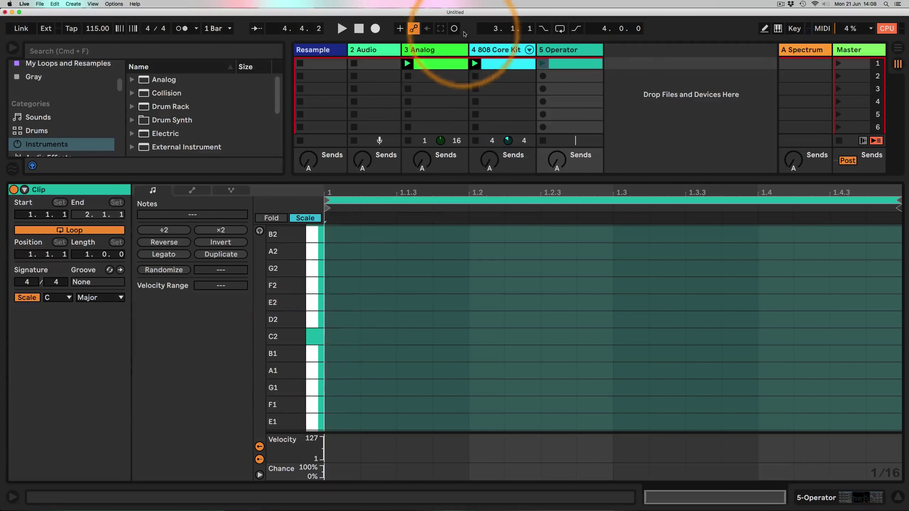
click(437, 65)
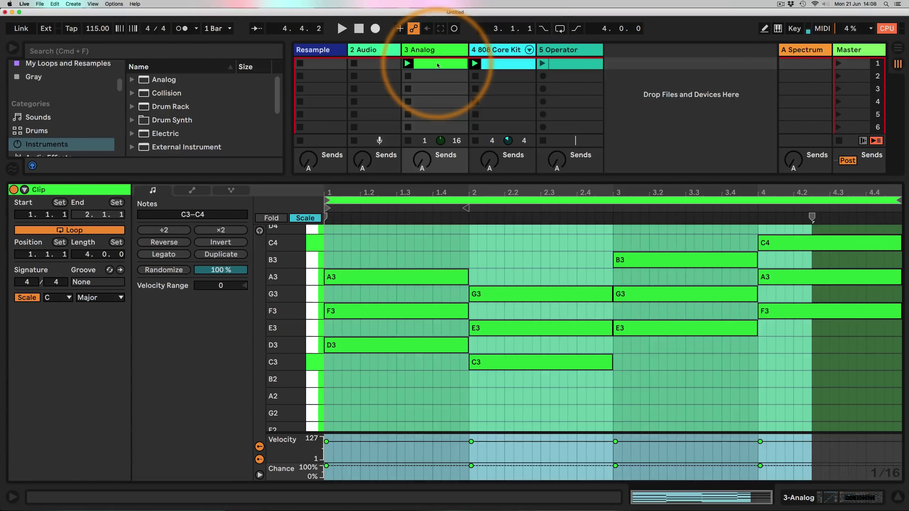
click(558, 65)
key(Delete)
Copy the Analog chord clip into the first clip slot of the Operator track
click(431, 67)
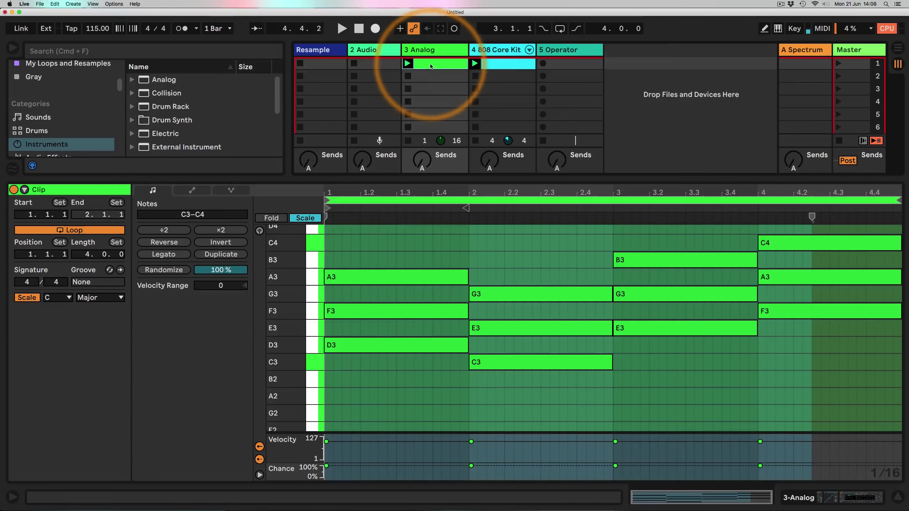
key(super+c)
click(576, 65)
key(super+v)
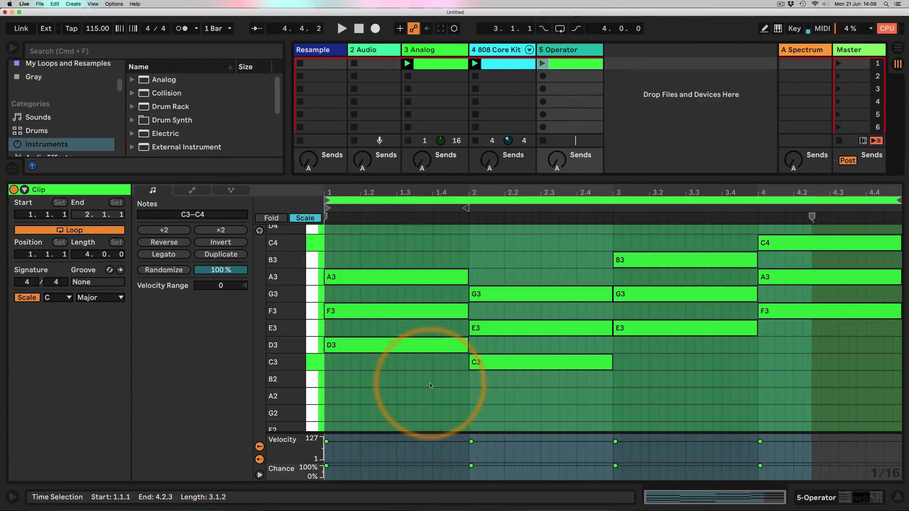
Delete all notes in the Operator clip except the D3 note in bar 1
drag(570, 403, 530, 294)
key(Delete)
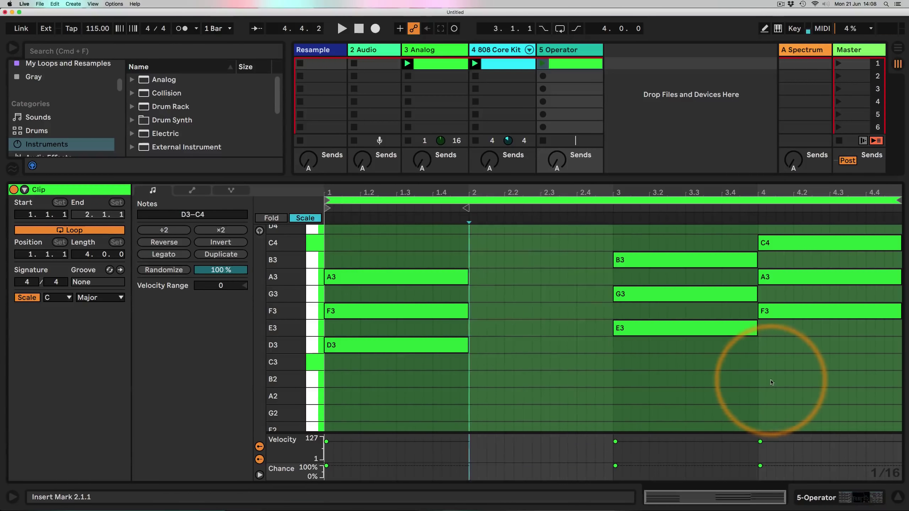
drag(772, 382, 644, 229)
key(Delete)
drag(498, 326, 356, 258)
key(Delete)
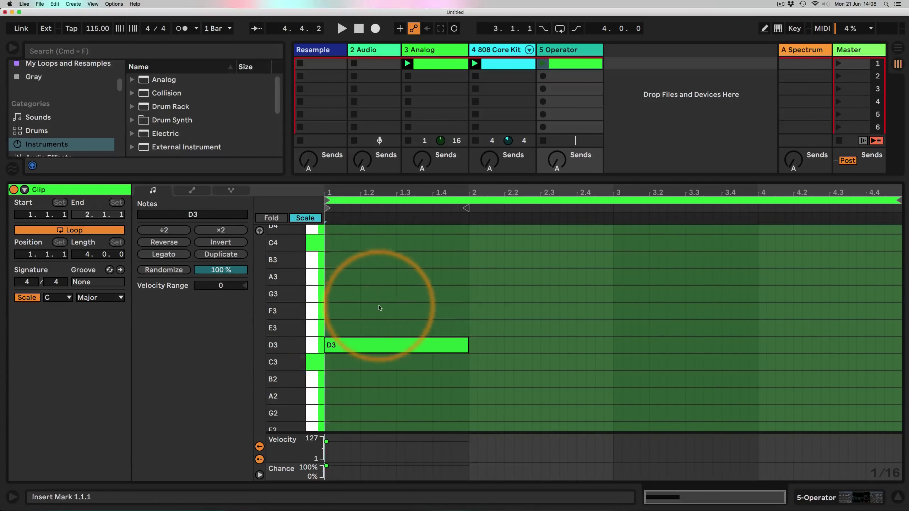
Transpose the remaining D3 note down one octave to D2 and launch the Operator clip
scroll(361, 297, down, 1)
click(357, 333)
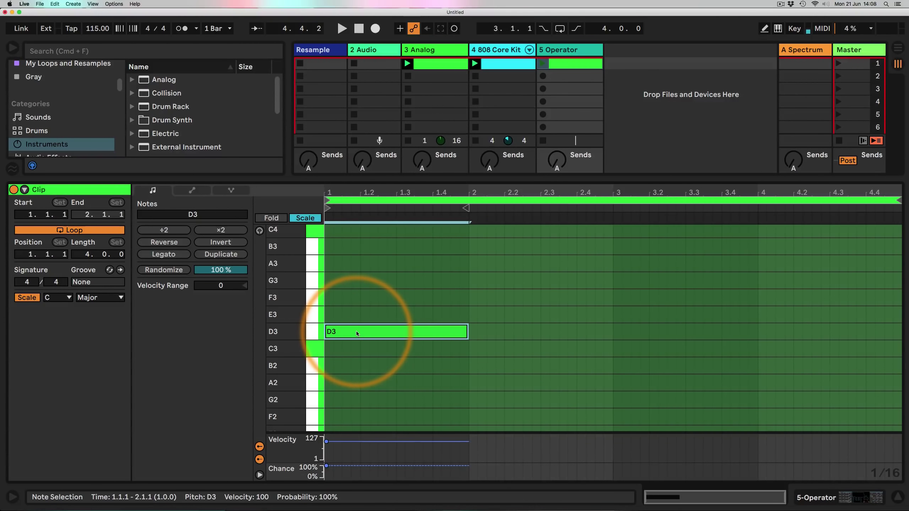
key(shift+Down)
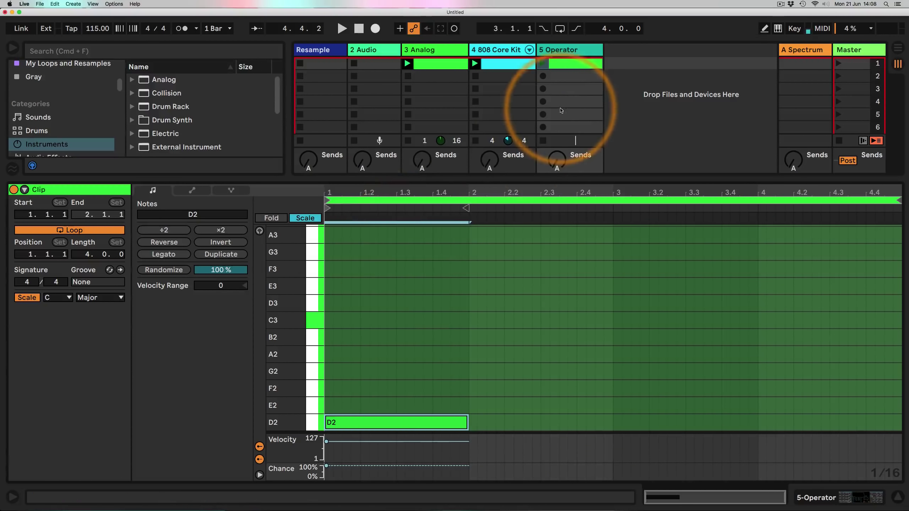
click(542, 63)
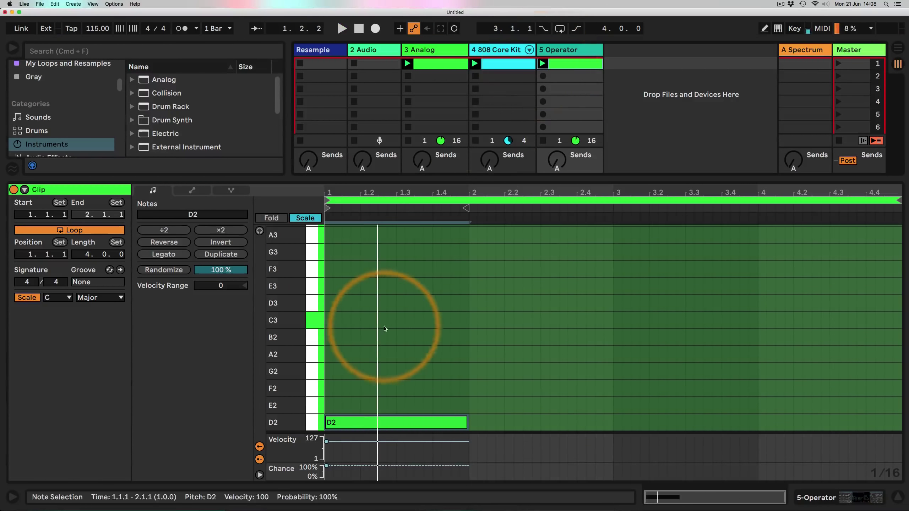
Copy the D2 note into bars 2, 3 and 4 as F2, A2 and C2, and play the bass line
scroll(283, 364, down, 2)
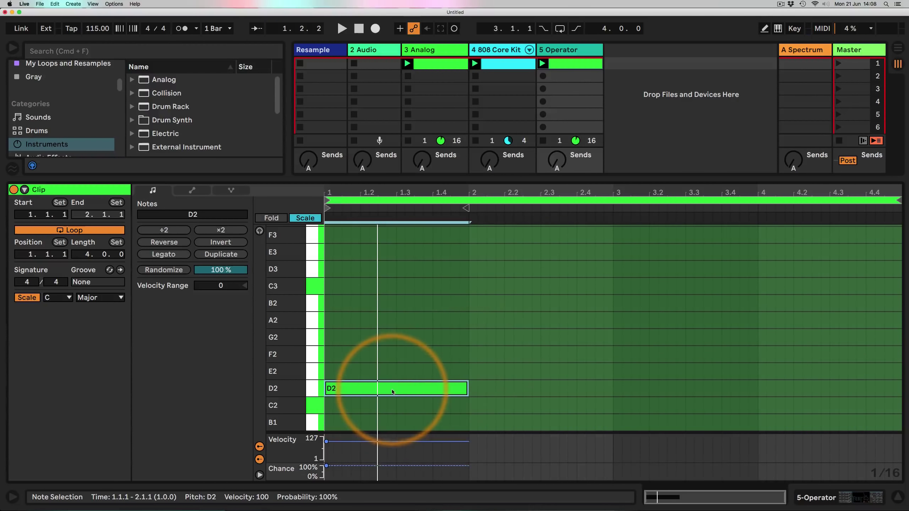
drag(393, 392, 800, 411)
key(space)
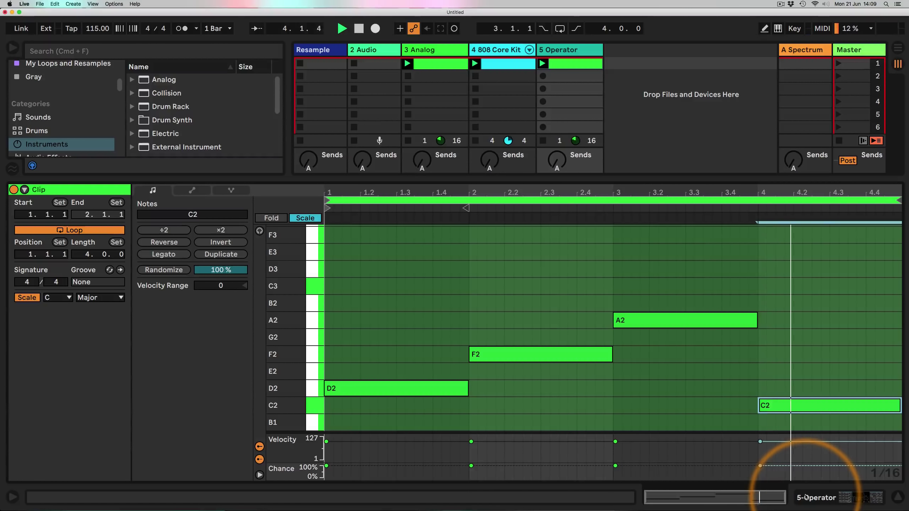
Swap the Operator clip's last two bass notes so bar 3 plays C2 and bar 4 plays A2, and audition the line
key(space)
click(670, 396)
click(695, 324)
drag(696, 336, 696, 408)
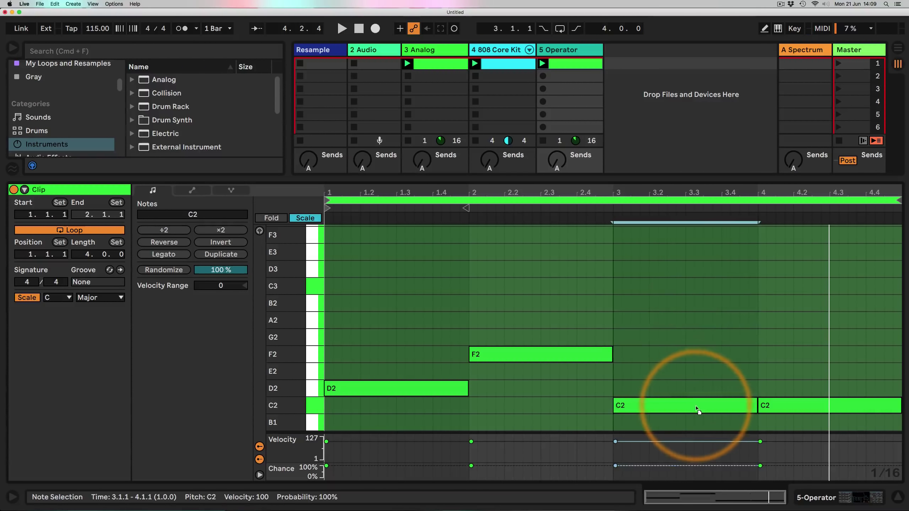
drag(777, 404, 790, 320)
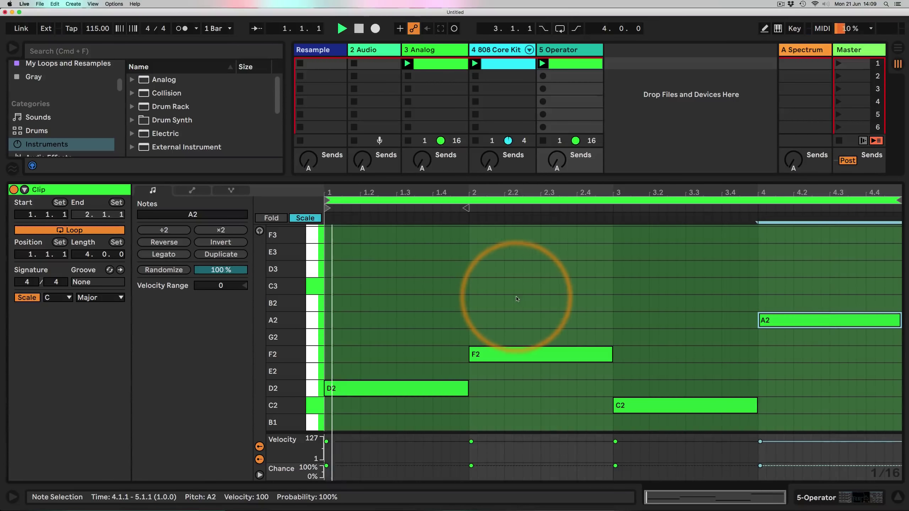
key(space)
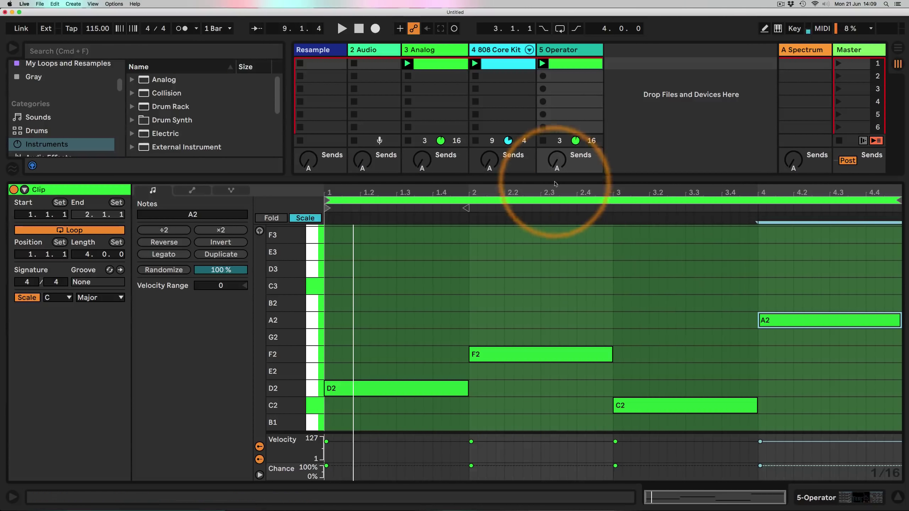
drag(299, 345, 303, 346)
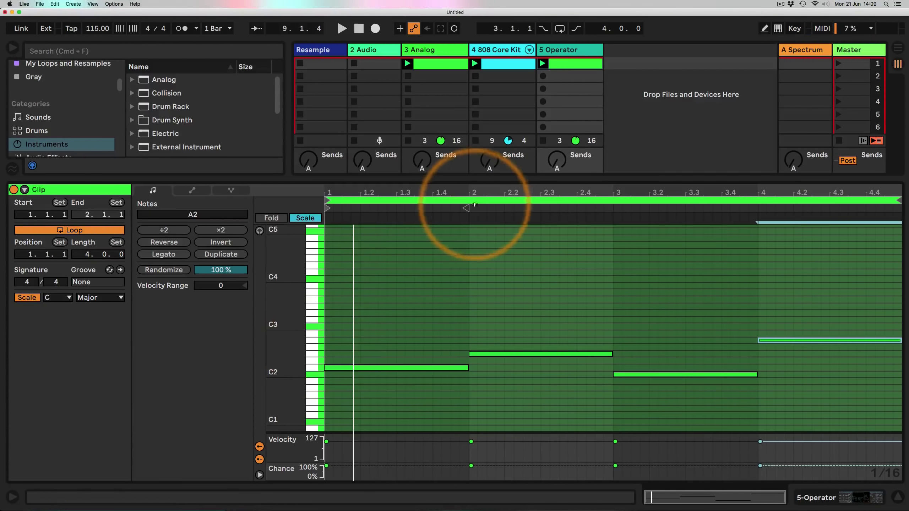
Copy the Random and Major scale devices from the Analog track to the start of the Operator track's device chain
click(813, 498)
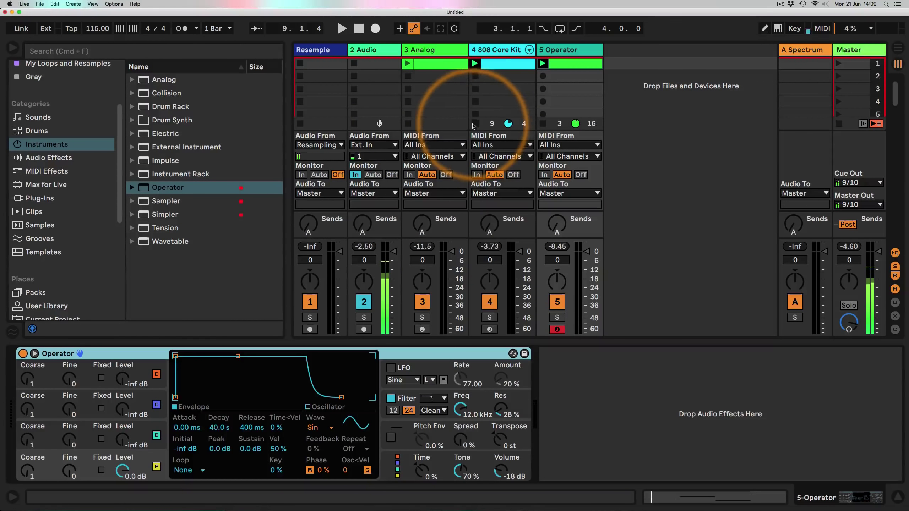
click(428, 50)
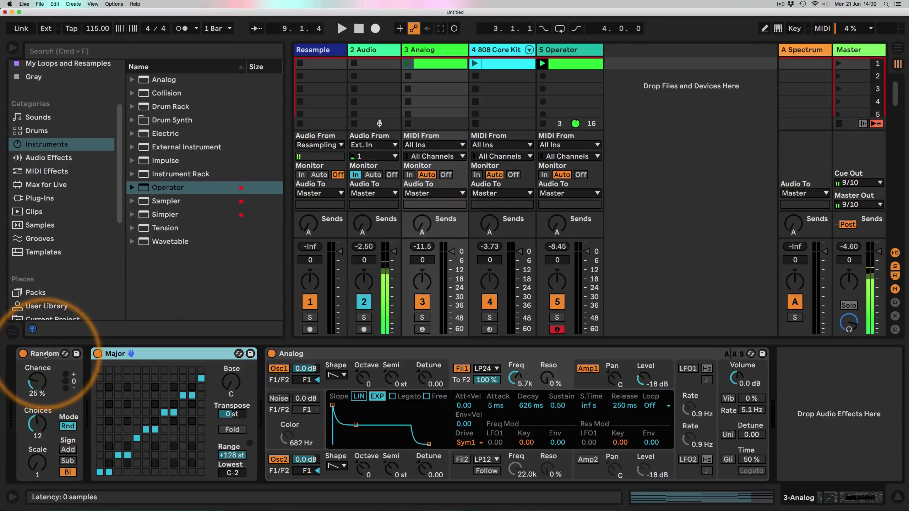
click(46, 354)
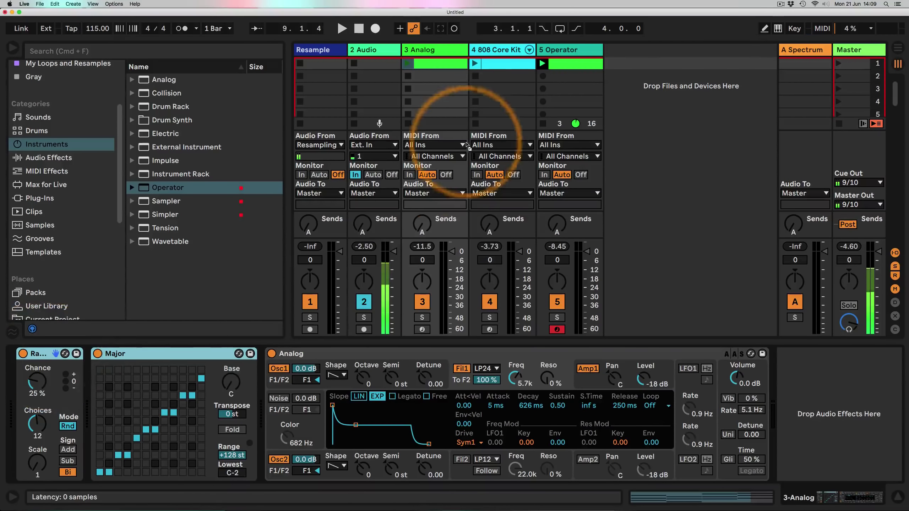
click(552, 49)
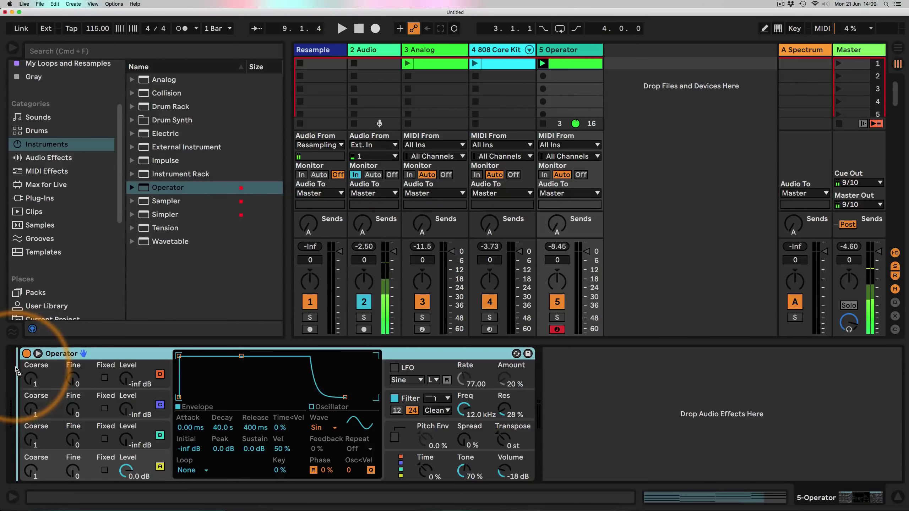
key(super+v)
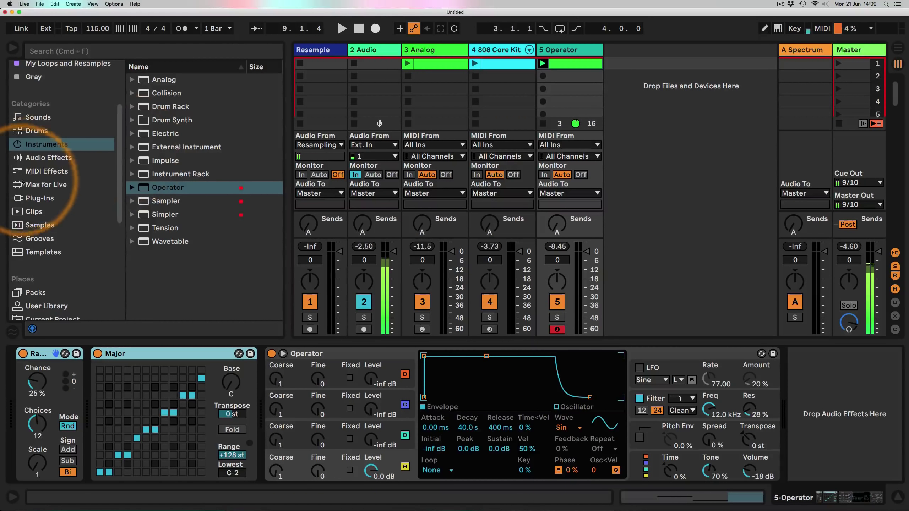
Add an Arpeggiator at 1/16 rate before Random on the Operator track, and set Random's chance to 0%
click(32, 158)
click(21, 174)
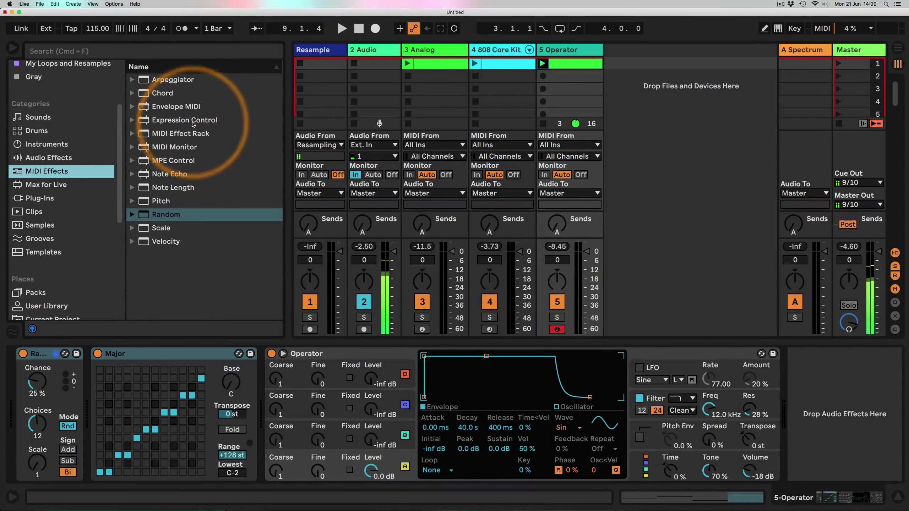
drag(171, 80, 31, 376)
drag(240, 383, 241, 401)
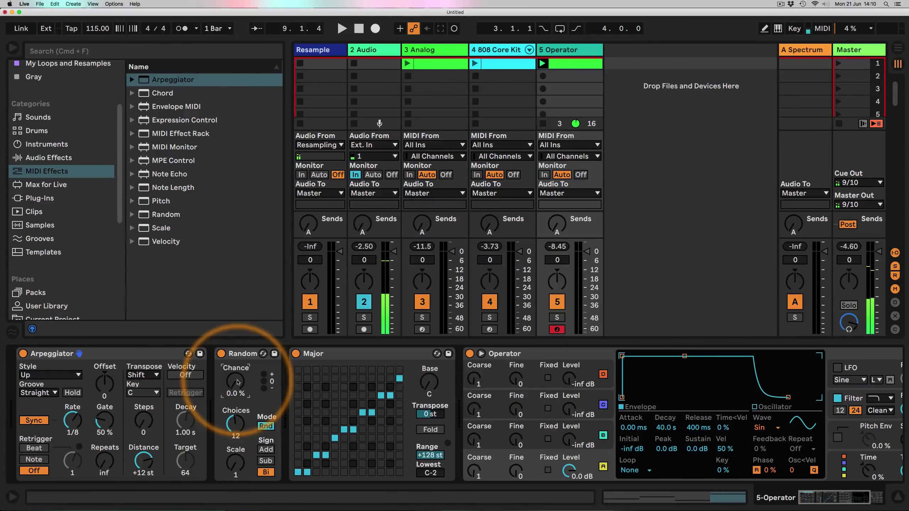
click(74, 422)
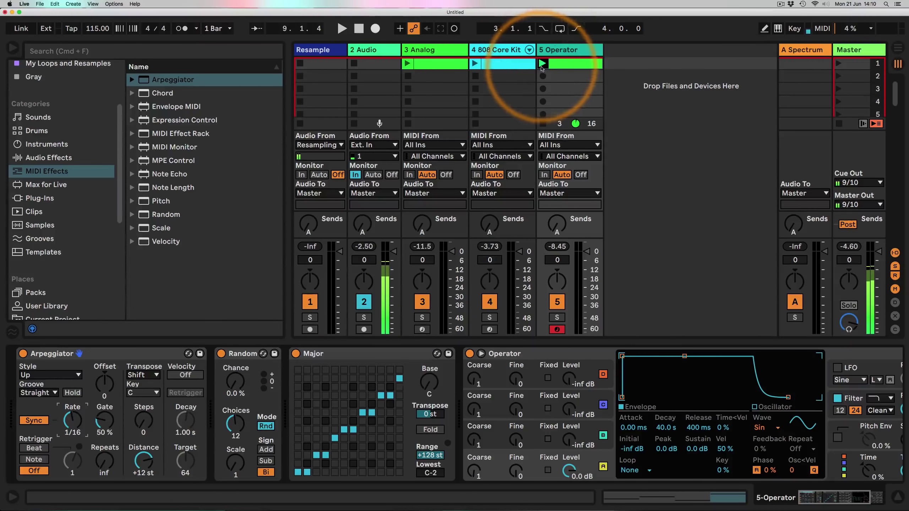
With the bass clip playing, set Operator's envelope to 445 ms decay and -inf sustain, and its filter to 18.5 kHz with 0% resonance
click(542, 64)
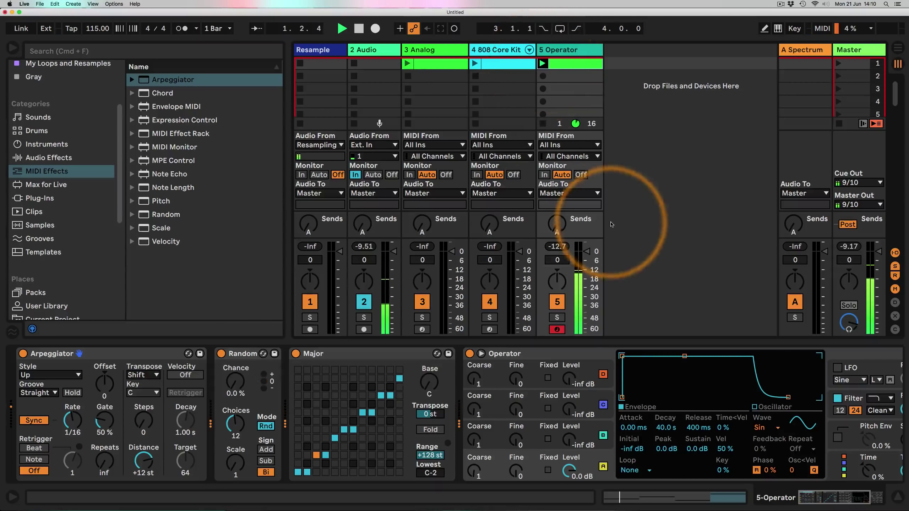
drag(819, 498, 844, 500)
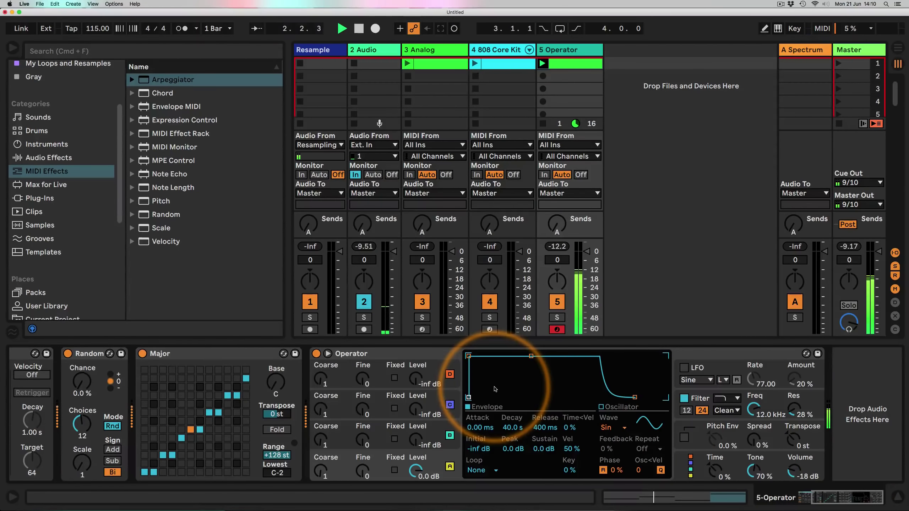
drag(531, 356, 505, 397)
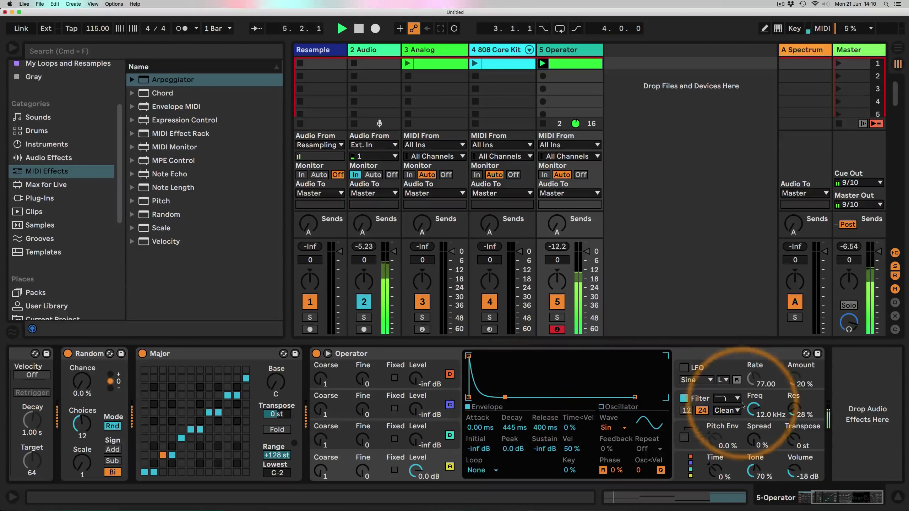
drag(754, 411, 793, 428)
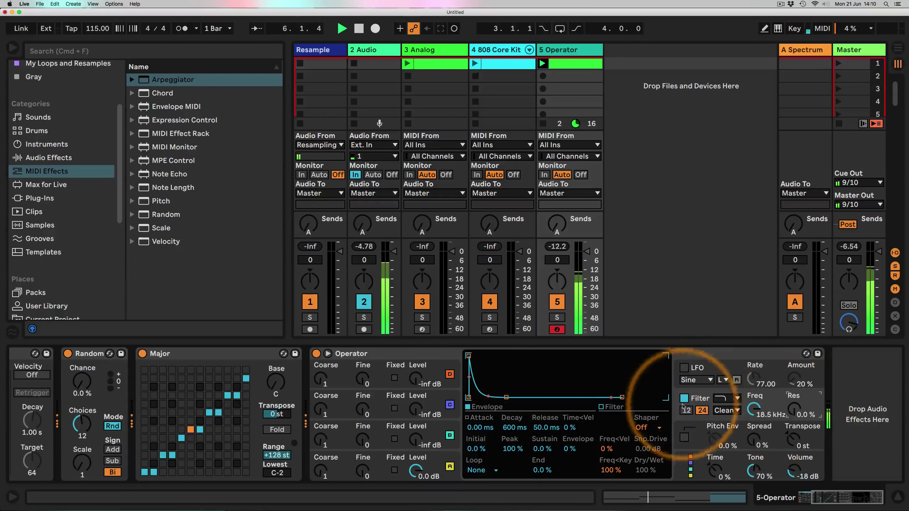
drag(832, 499, 801, 500)
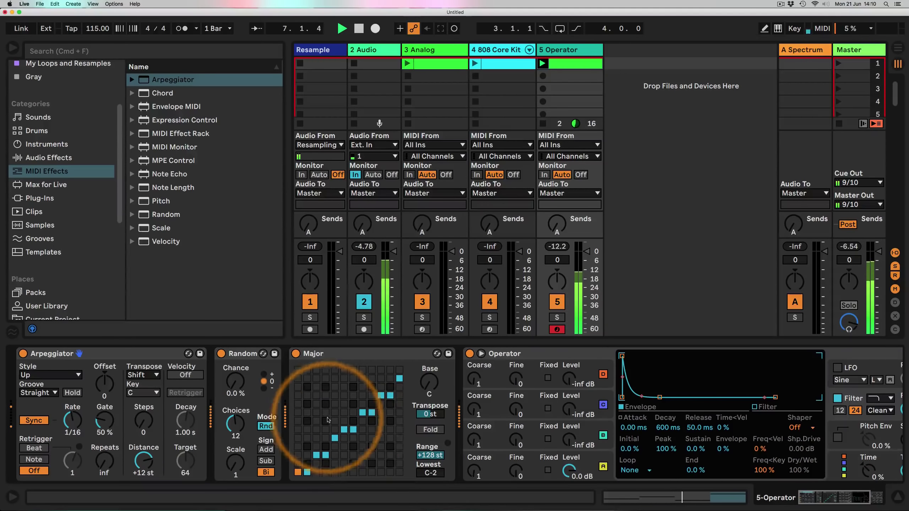
key(space)
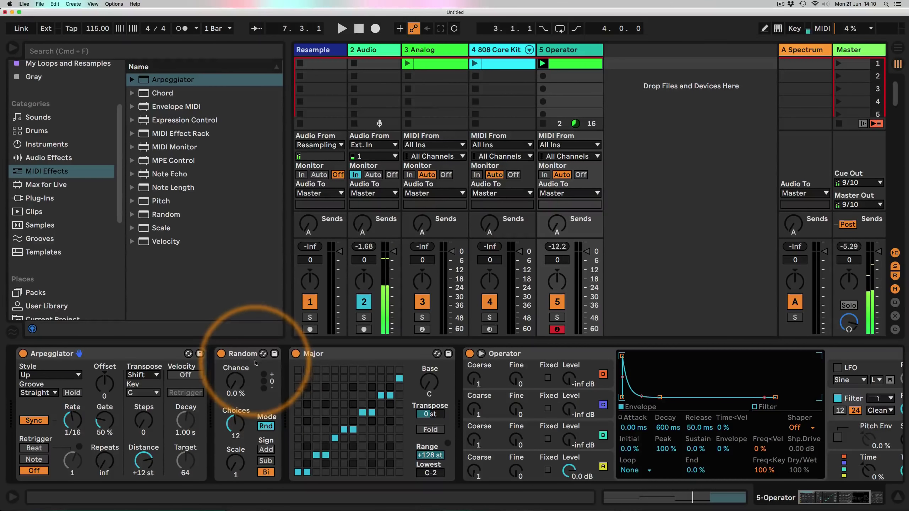
Review the notes in the Operator clip, and set the chance of the Operator track's Random device to 25%
double_click(586, 64)
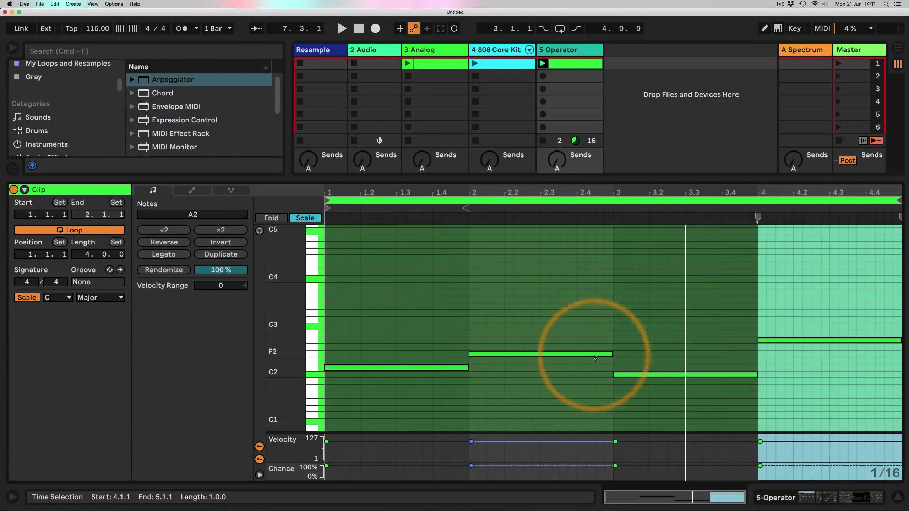
click(774, 499)
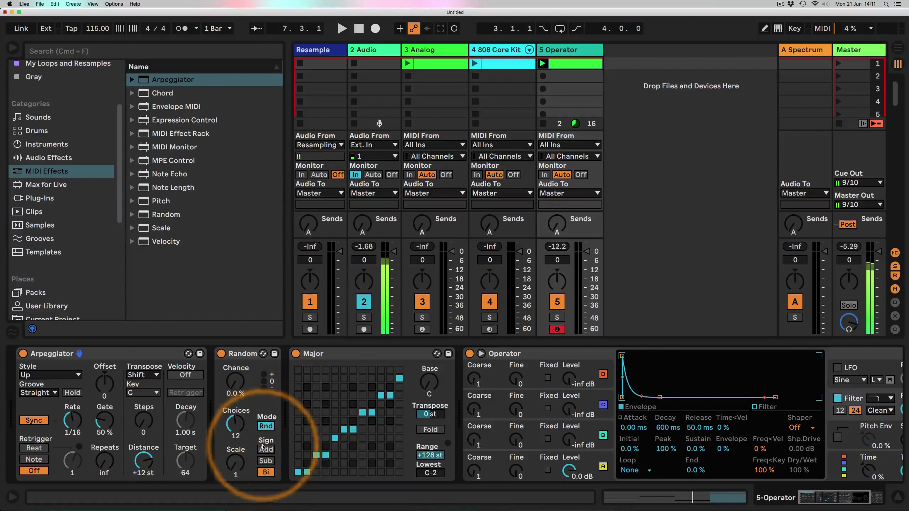
click(236, 384)
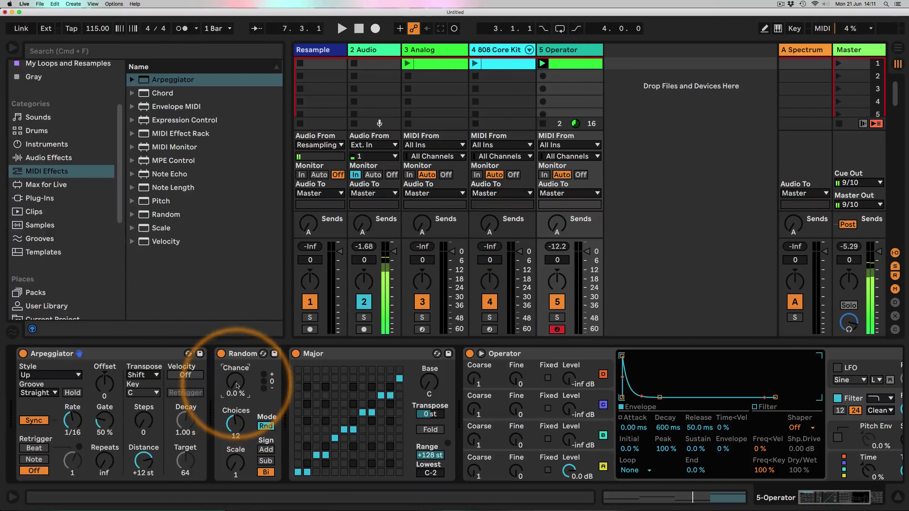
text(25)
key(Return)
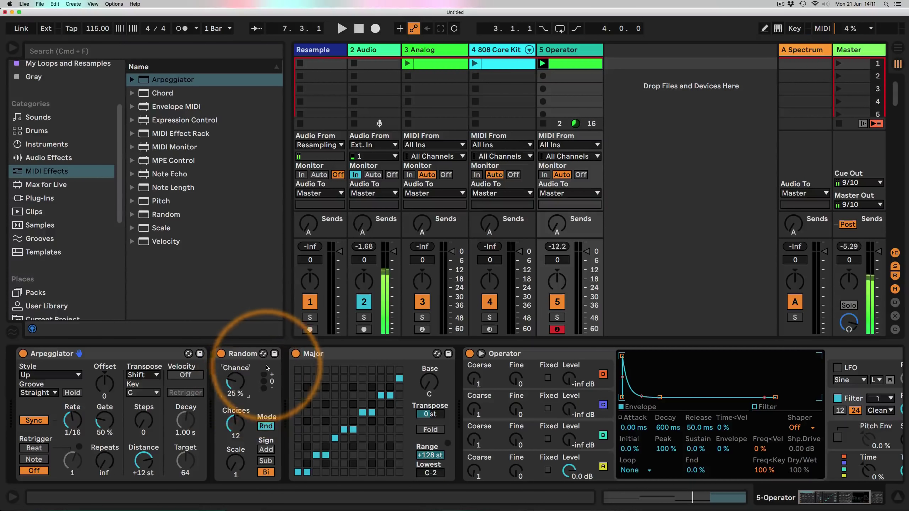
Play the bass clip and set the Arpeggiator to 2 steps with the Random Once style
key(space)
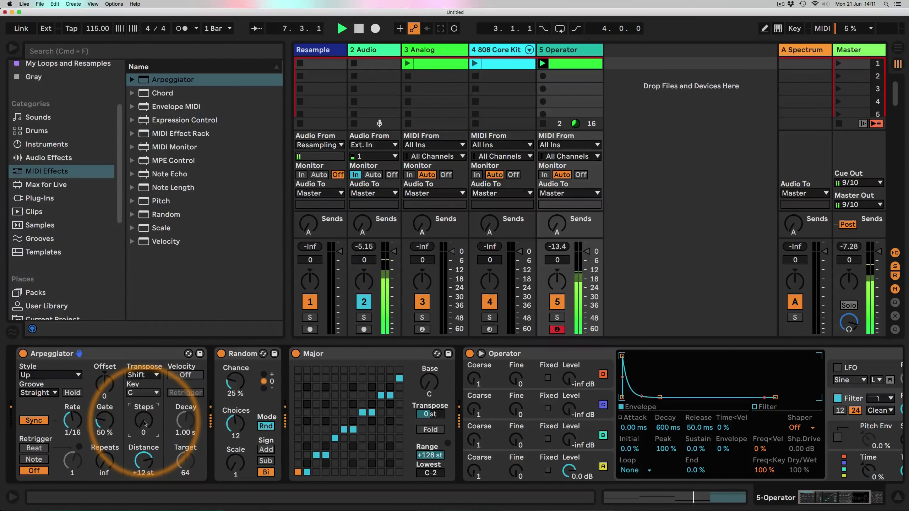
scroll(145, 423, up, 1)
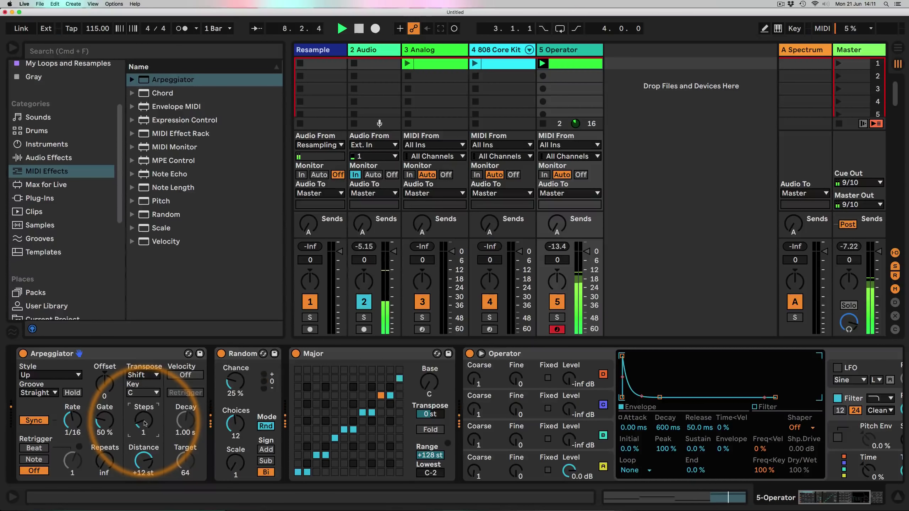
scroll(144, 423, up, 1)
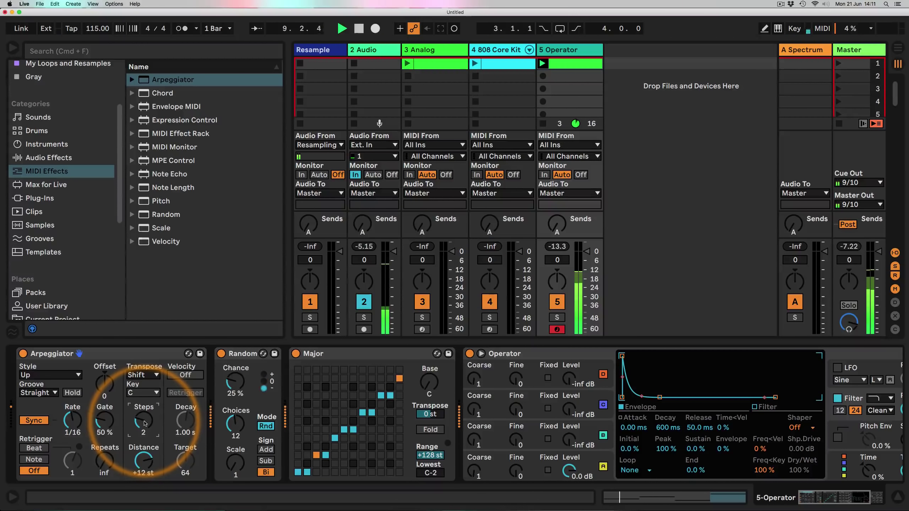
click(64, 376)
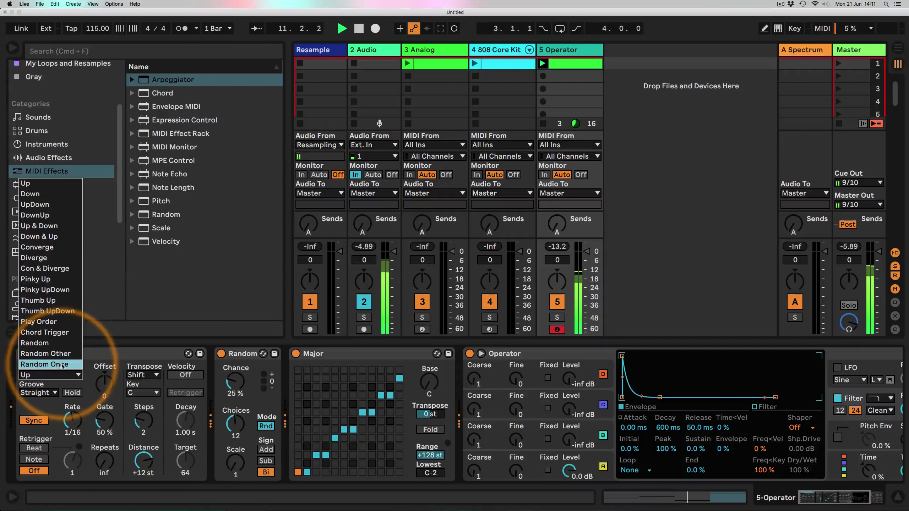
click(63, 365)
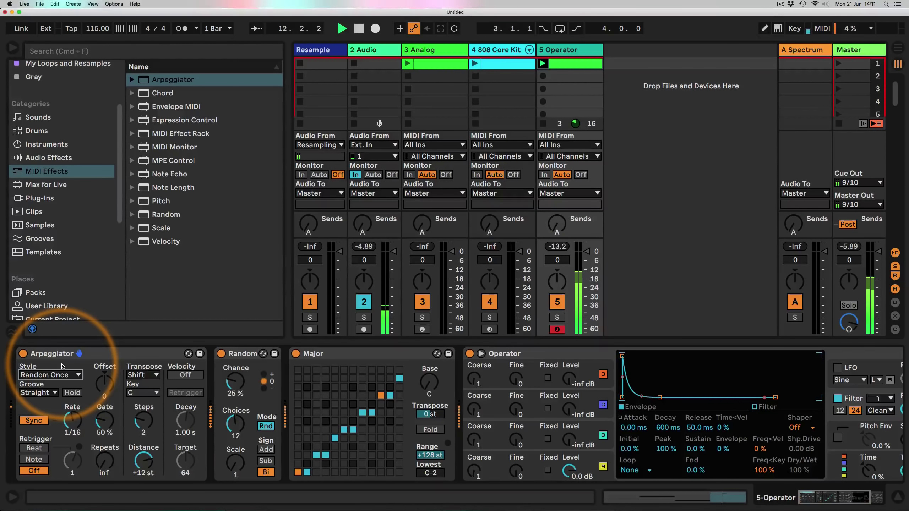
Set the chance of the Operator track's Random device to 15%
click(235, 384)
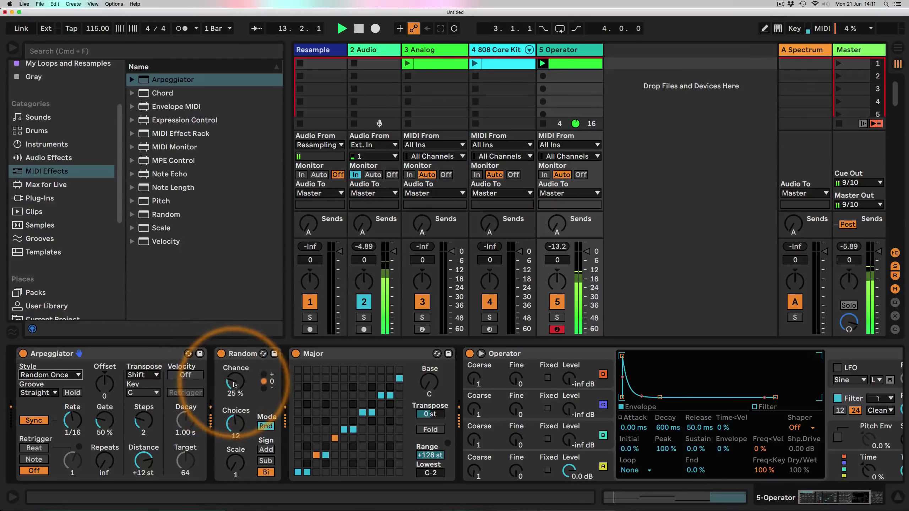
text(15)
key(Return)
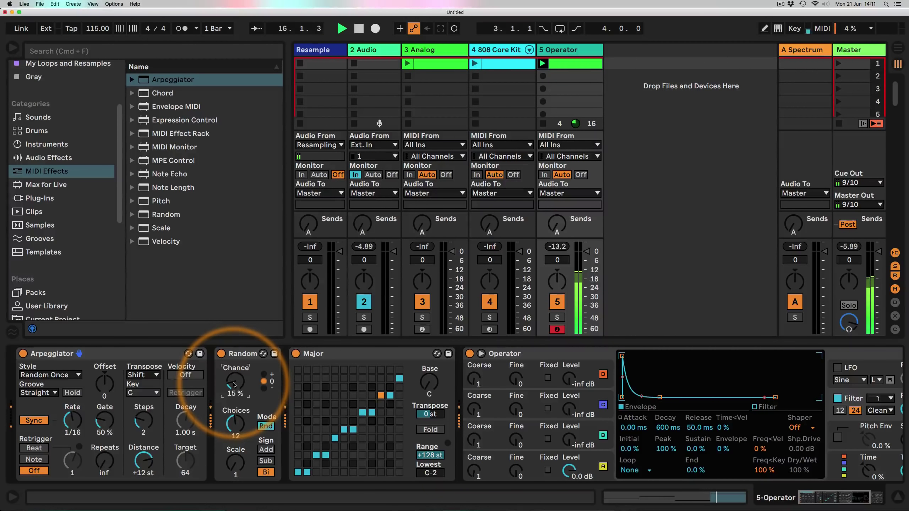
Try the Arpeggiator's transpose distance at -12 st, raise it again past +9 st, and stop playback
drag(143, 461, 143, 480)
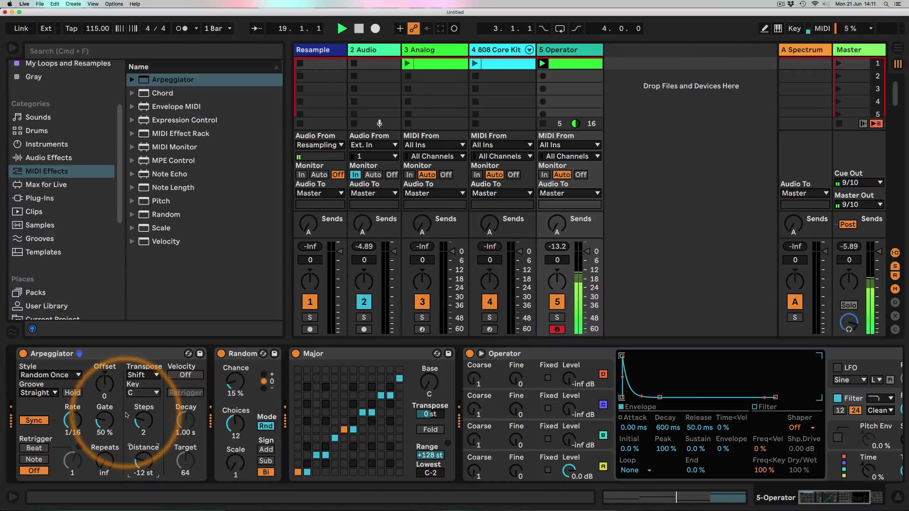
drag(143, 491, 142, 462)
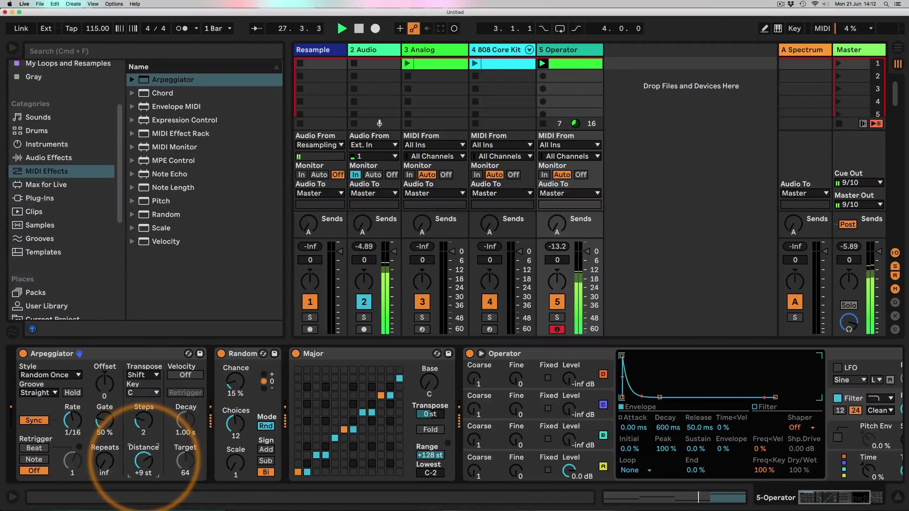
drag(144, 464, 143, 457)
key(space)
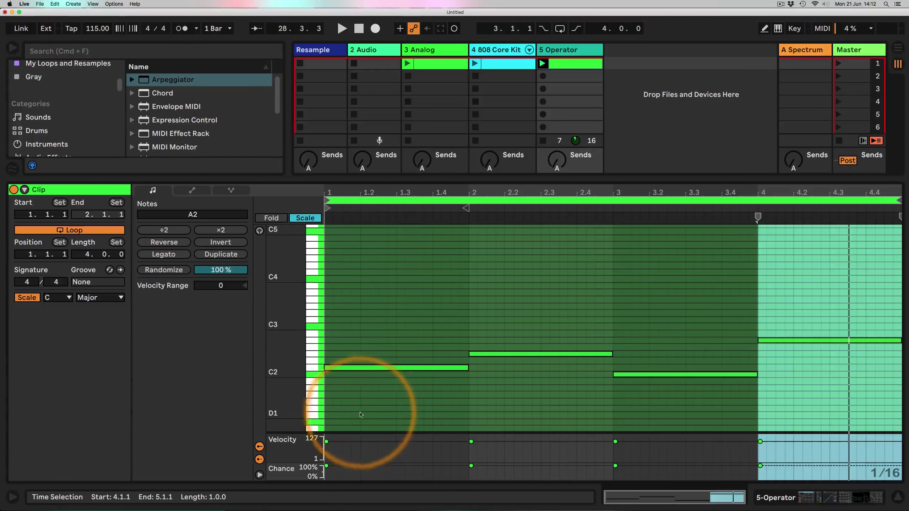
Transpose all four notes in the Operator clip down one octave to the C1–A1 range and launch the clip
drag(353, 412, 758, 289)
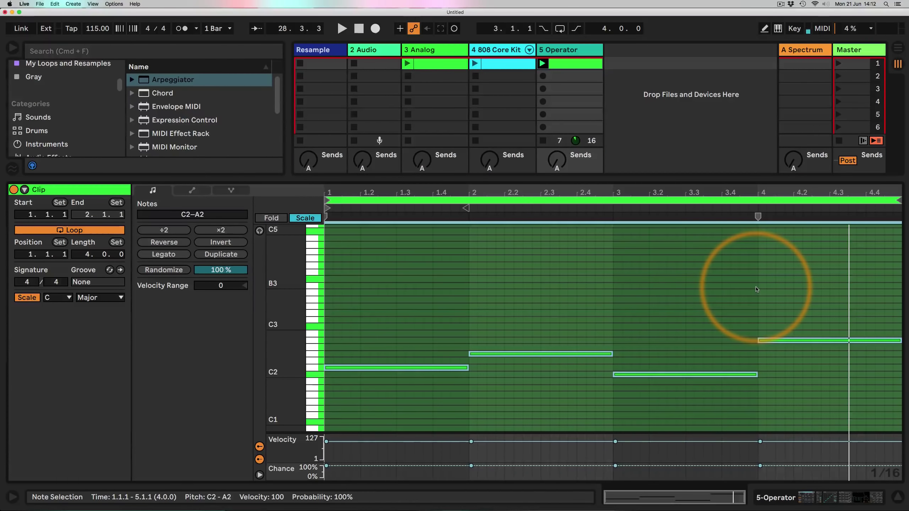
key(shift+Down)
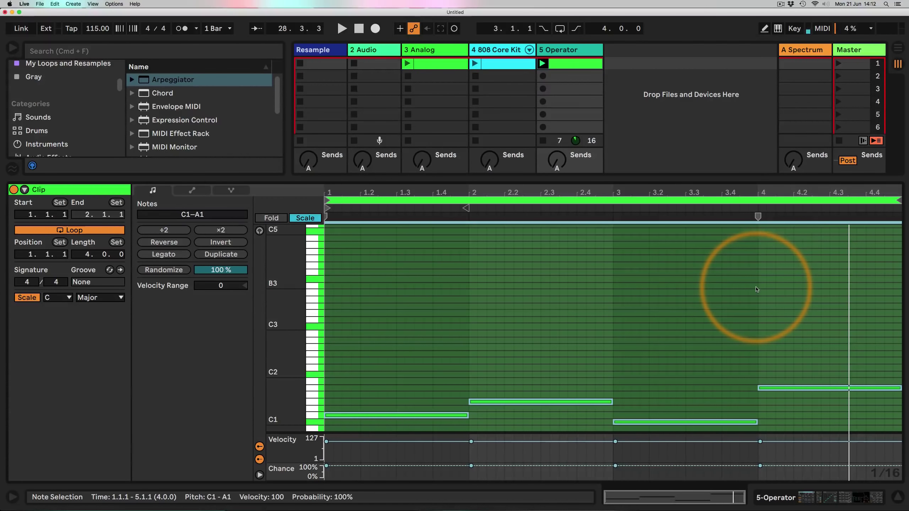
click(543, 63)
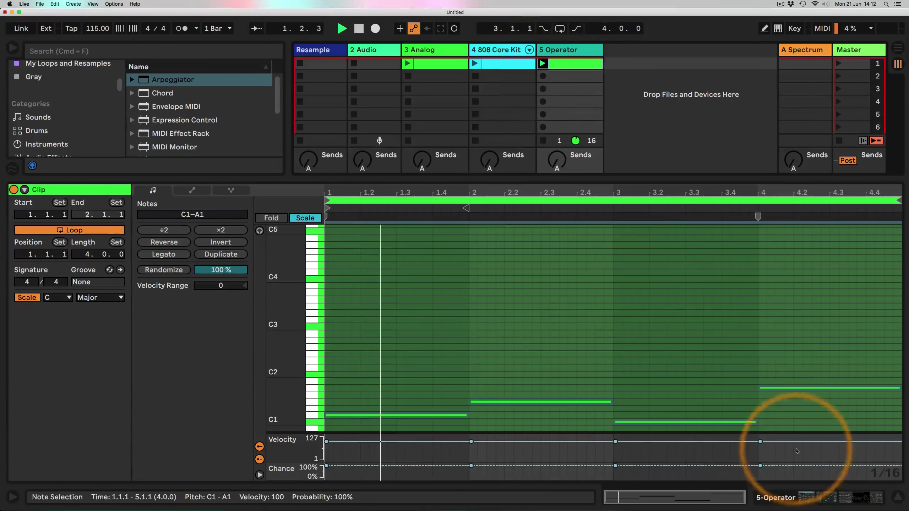
Insert a MIDI Effect Rack after the Arpeggiator and give it one empty chain with a velocity zone of 1–96
click(776, 498)
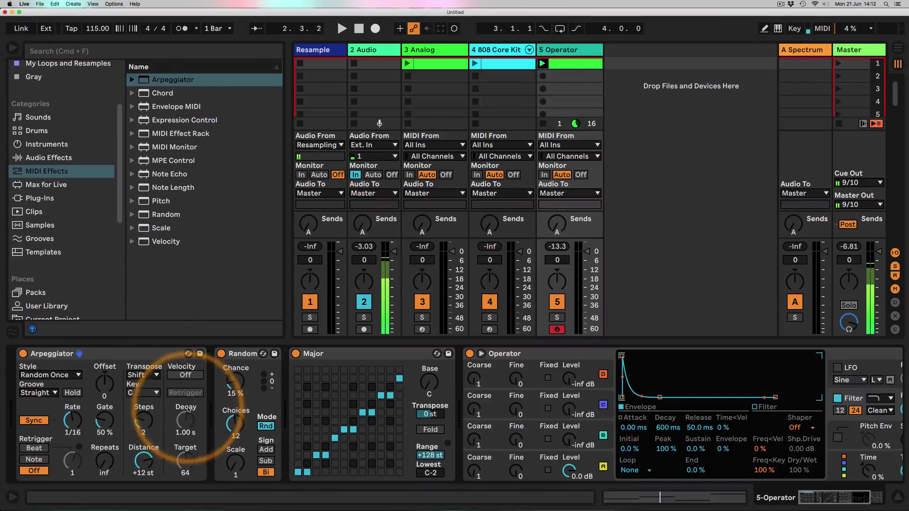
drag(144, 136, 211, 373)
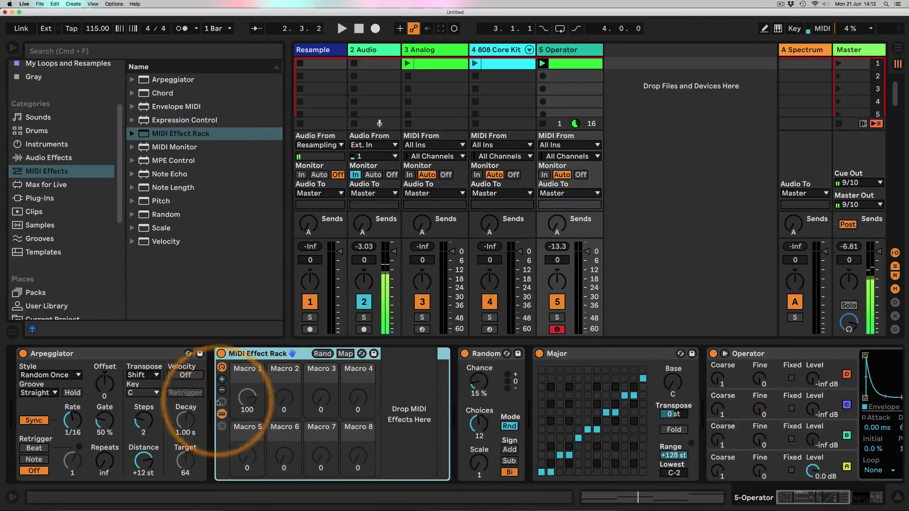
click(222, 427)
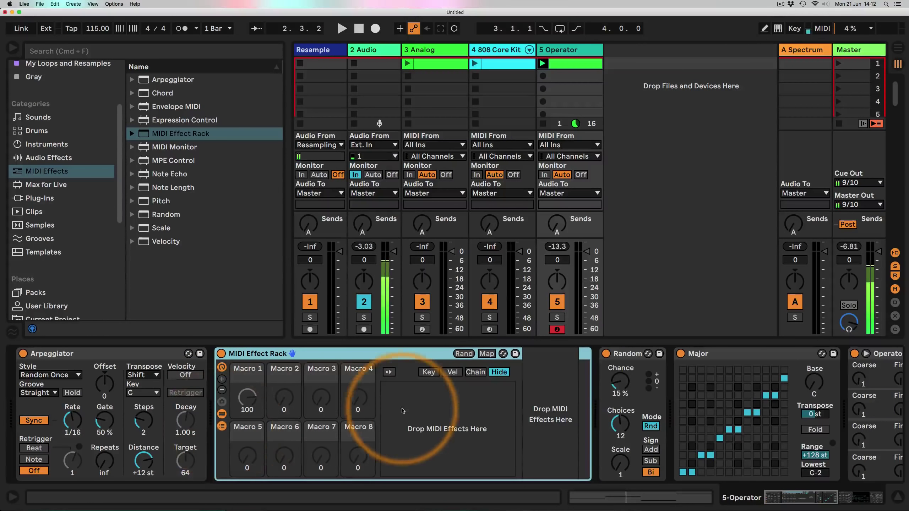
right_click(441, 403)
click(460, 423)
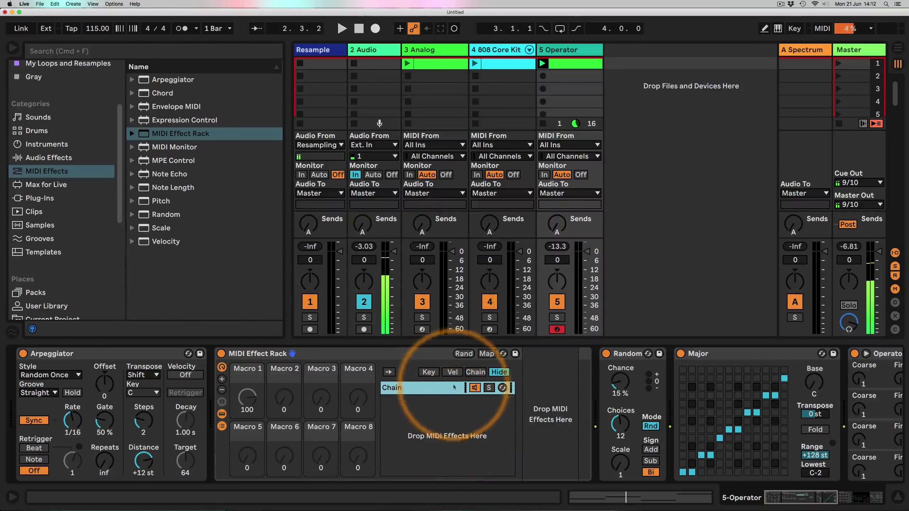
click(452, 372)
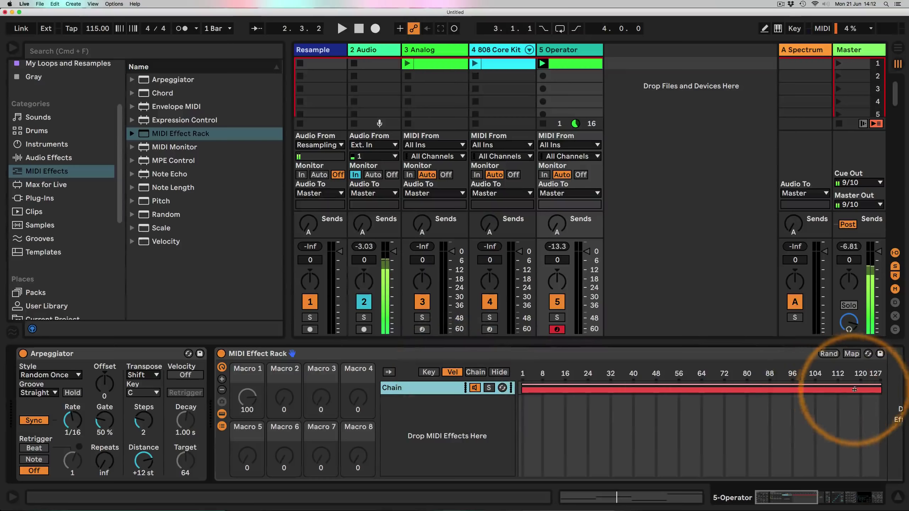
drag(875, 388, 794, 390)
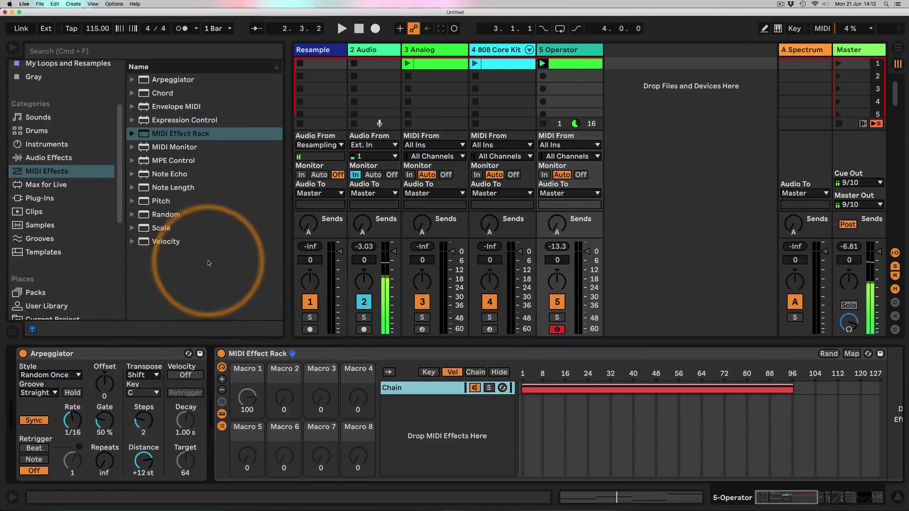
Insert a Velocity device before the rack, in Fixed mode with Out Hi and Random at 64, start playback and fold the rack
drag(162, 241, 213, 358)
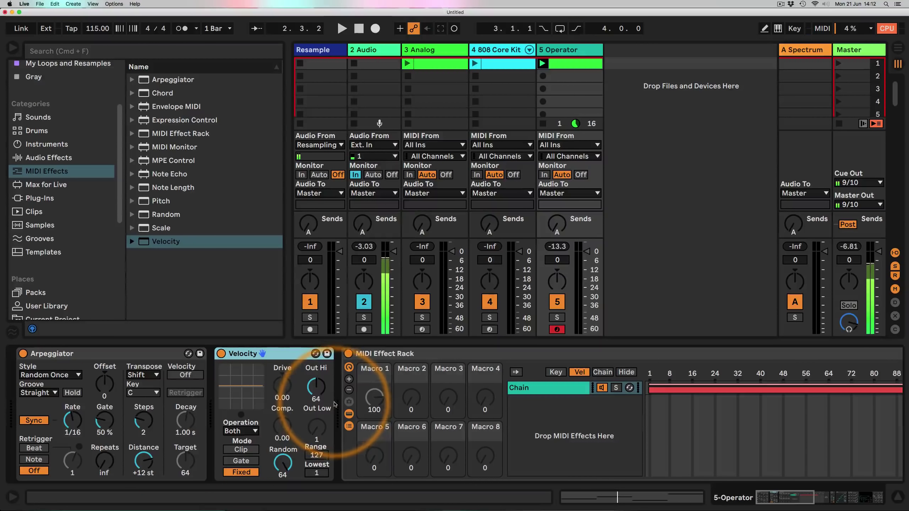
click(242, 473)
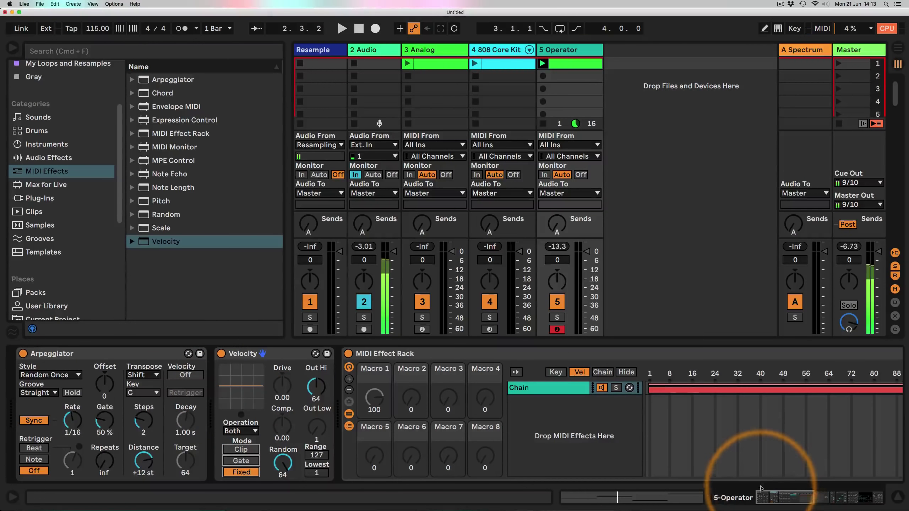
drag(766, 500, 773, 501)
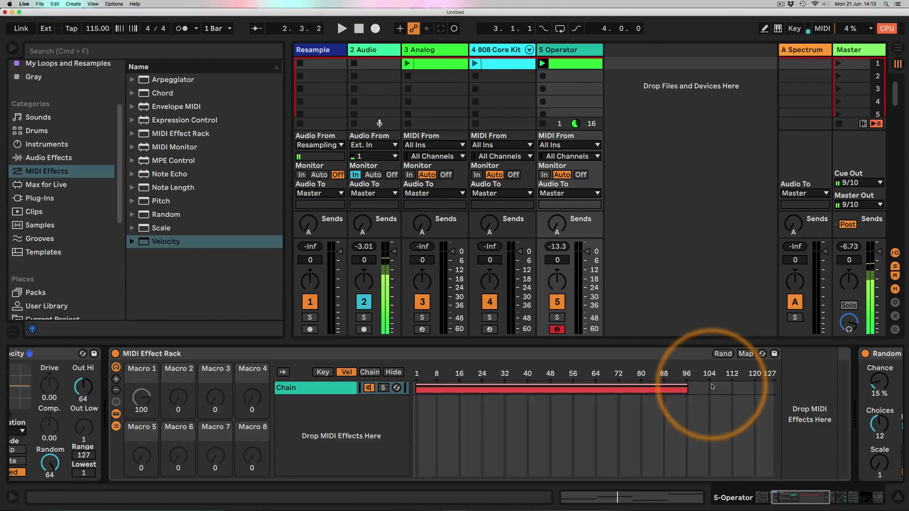
key(space)
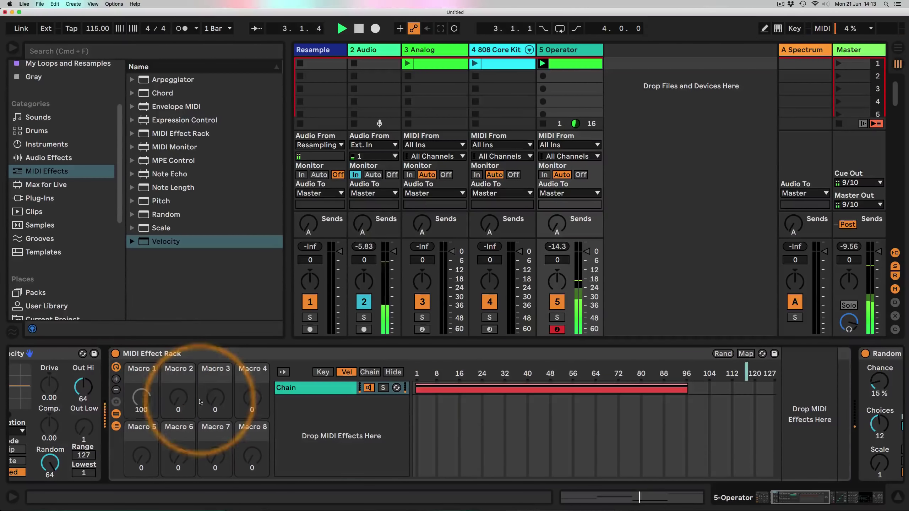
double_click(152, 354)
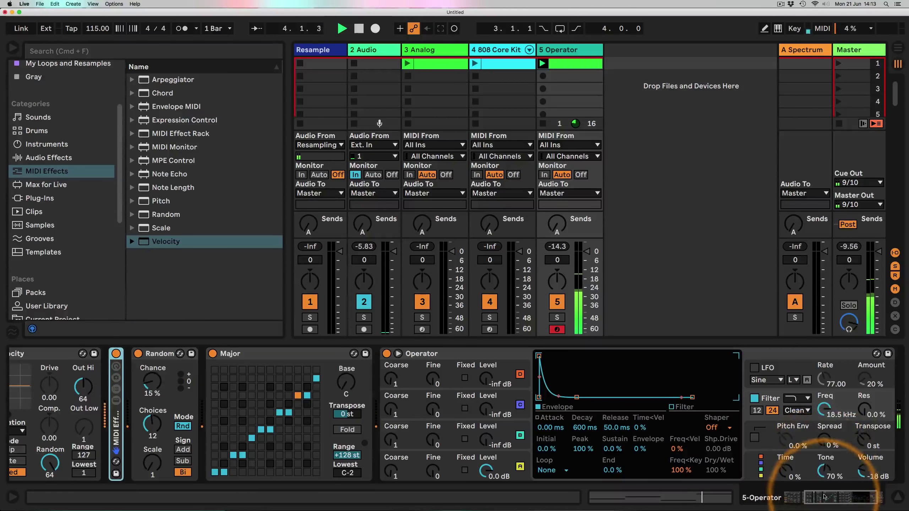
Lengthen Operator's filter envelope decay to about 47.2 s and set oscillator B to coarse 0.5 at -13 dB
drag(823, 497, 873, 498)
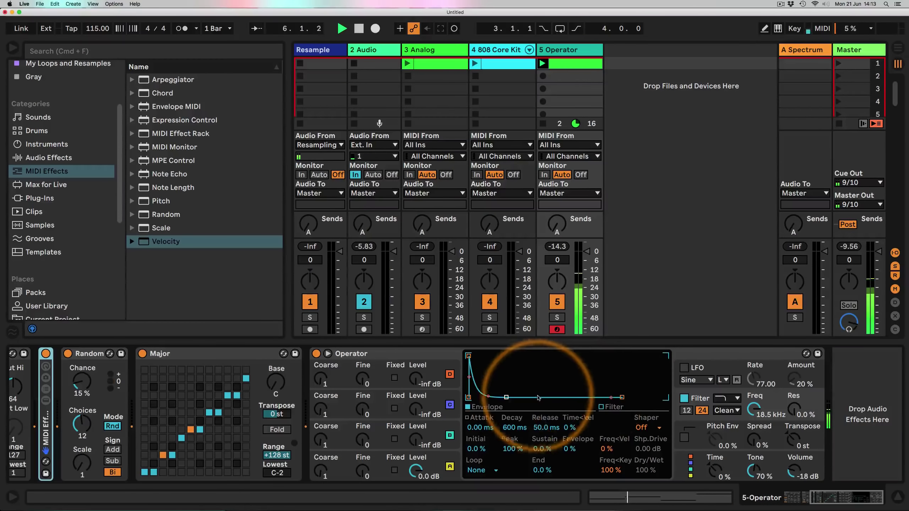
mouse_move(539, 397)
mouse_down()
mouse_move(479, 397)
mouse_move(534, 398)
mouse_up()
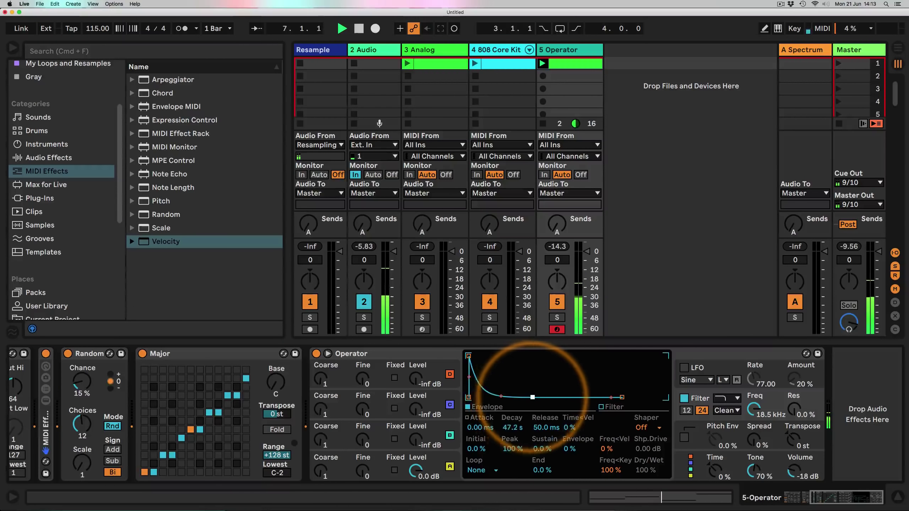
drag(416, 440, 416, 434)
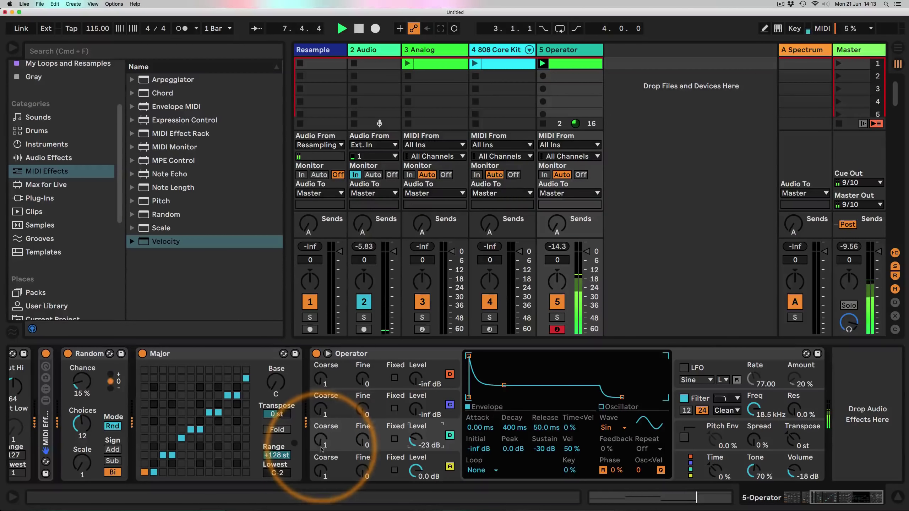
drag(315, 449, 315, 452)
drag(415, 443, 416, 438)
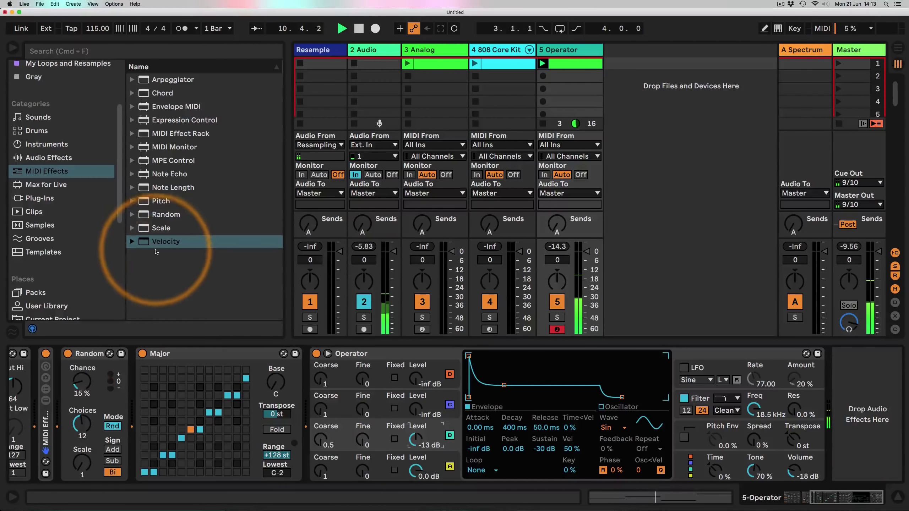
Insert a Fixed-mode Velocity device with Random 64 before Operator and set oscillator B's envelope to 311 ms decay and -44 dB sustain
drag(142, 240, 316, 391)
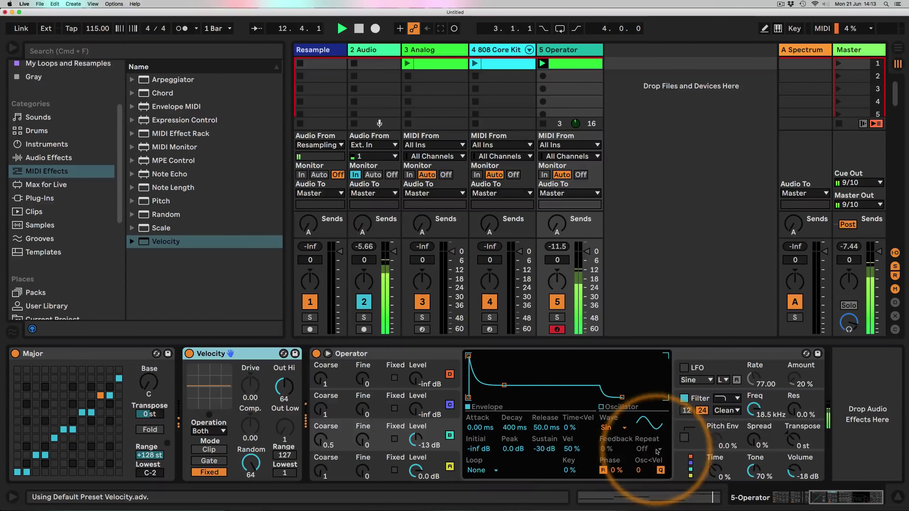
drag(505, 386, 503, 390)
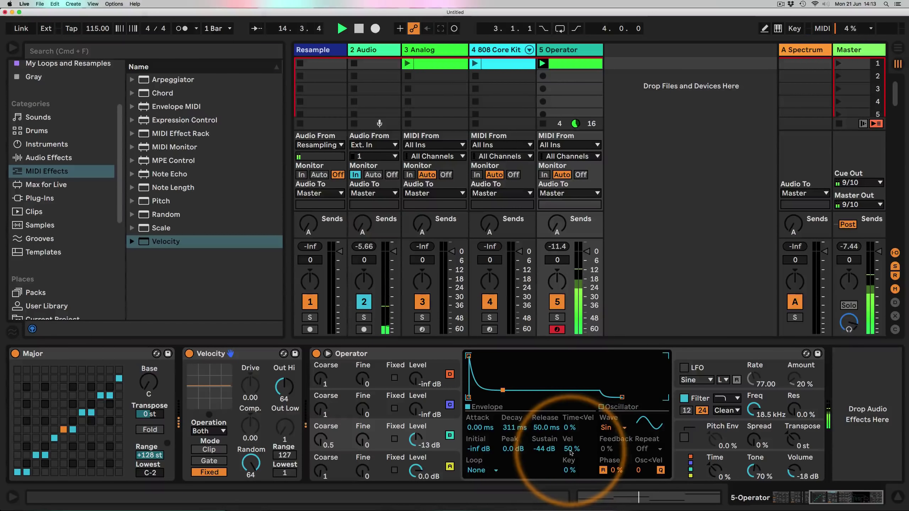
Set oscillator A's Time<Vel to -100% and limit Operator to 1 voice
click(449, 466)
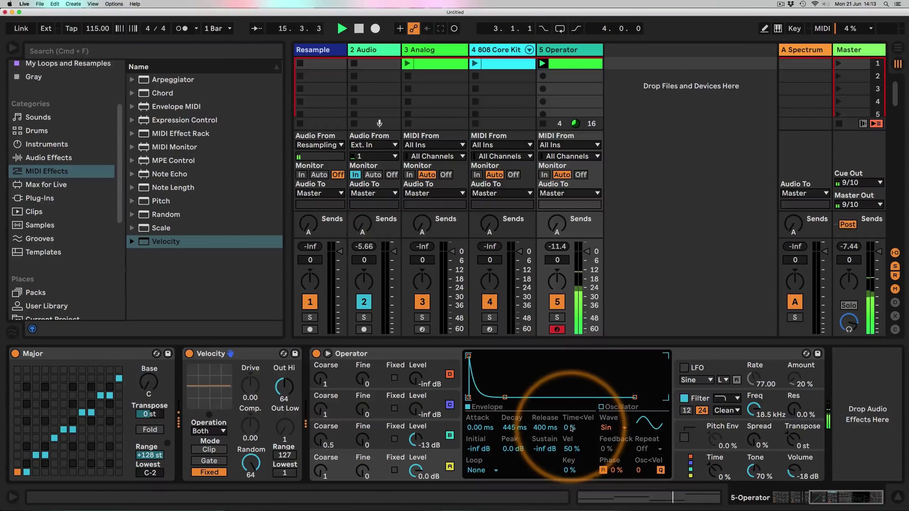
drag(571, 428, 572, 452)
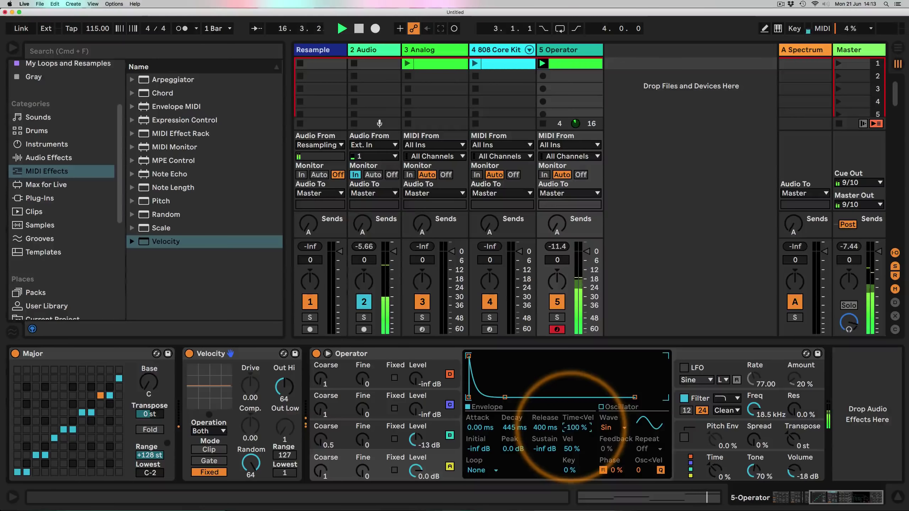
click(689, 466)
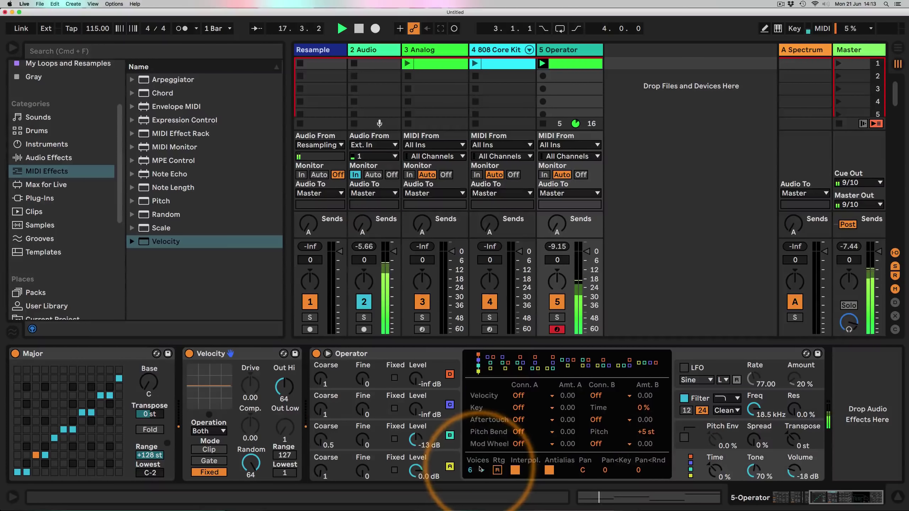
drag(482, 469, 447, 456)
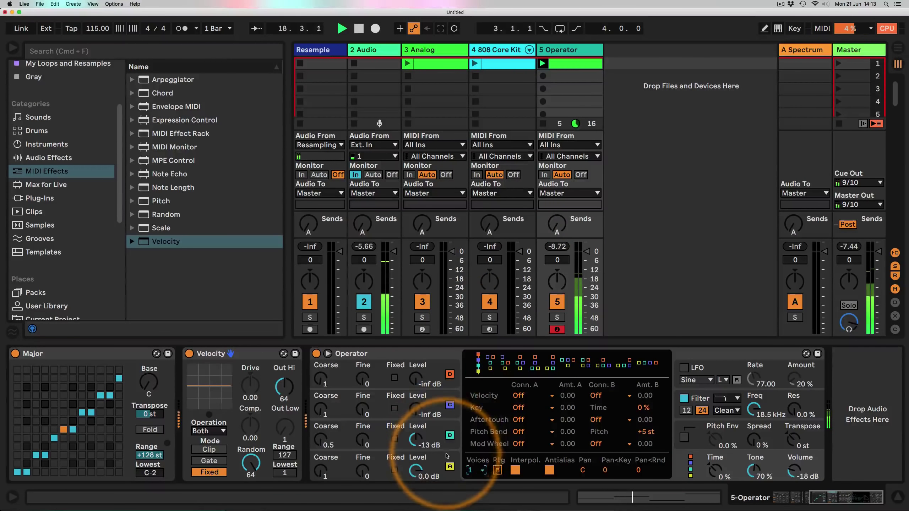
Lengthen oscillator A's envelope decay to about 5.49 s and set oscillator B's envelope to 445 ms decay with -inf dB sustain
click(447, 456)
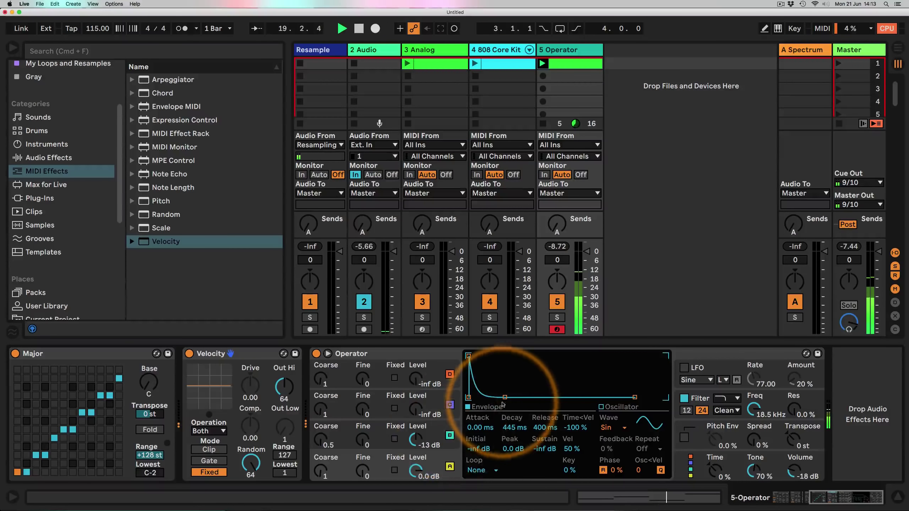
mouse_move(502, 404)
mouse_down()
mouse_move(530, 398)
mouse_move(492, 397)
mouse_move(506, 397)
mouse_up()
click(448, 434)
Try the Arpeggiator at 1 step, and set its style to Random Other with 2 steps
drag(824, 498, 780, 498)
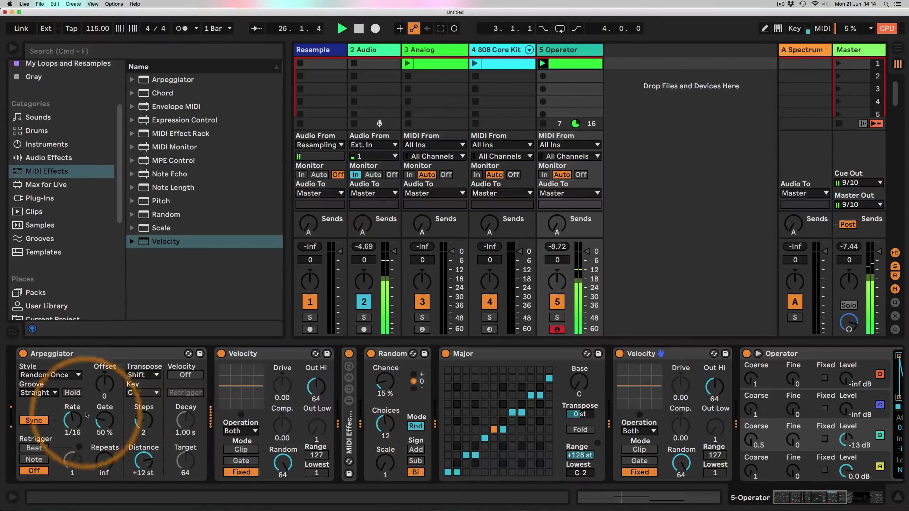
drag(144, 417, 147, 421)
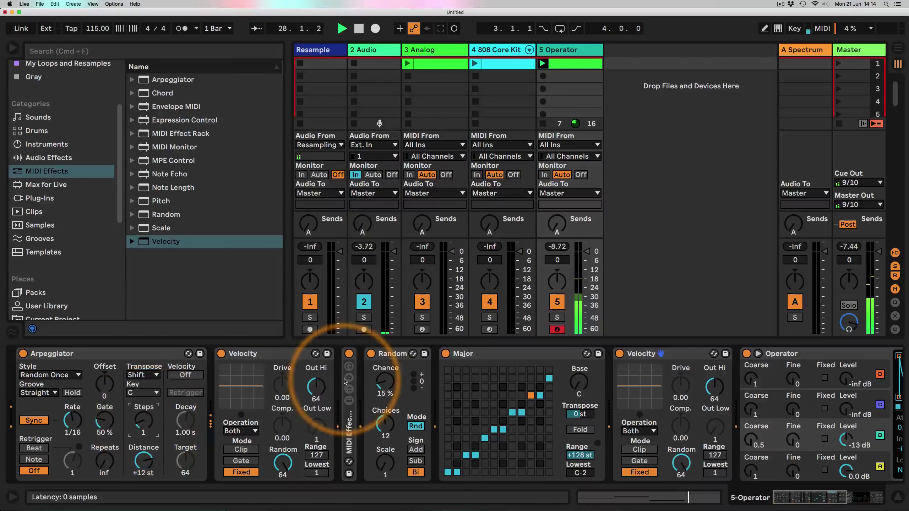
scroll(357, 388, right, 10)
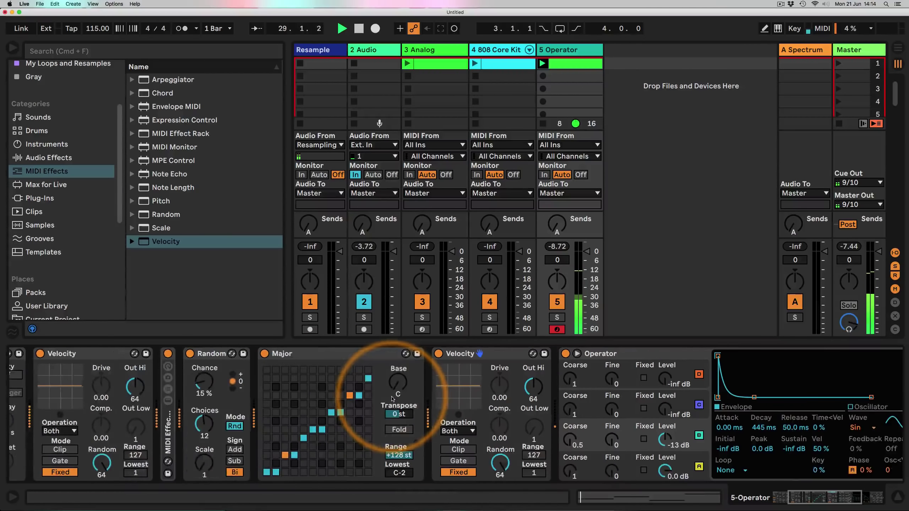
scroll(376, 365, left, 8)
scroll(392, 399, left, 4)
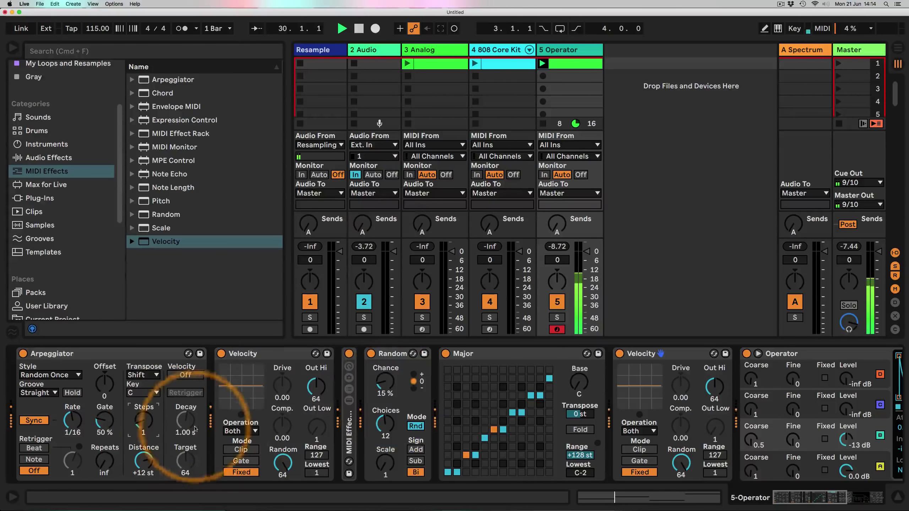
click(68, 379)
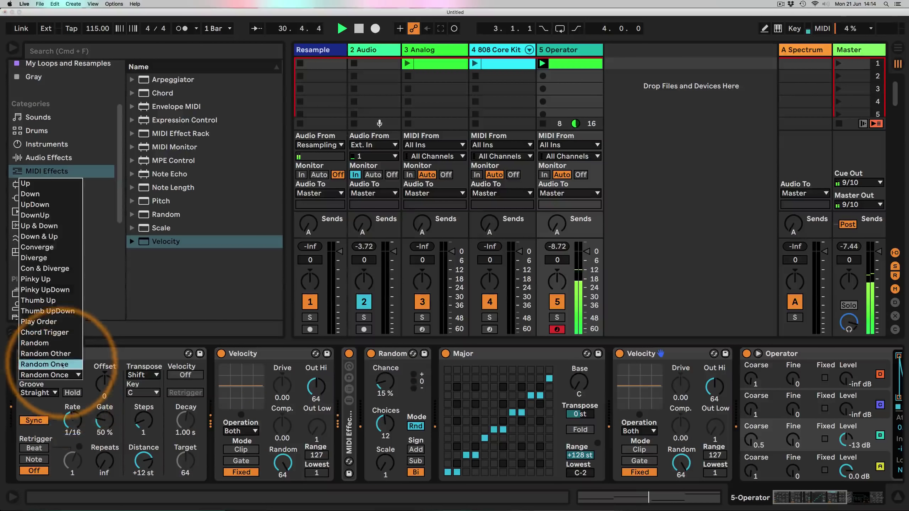
click(62, 354)
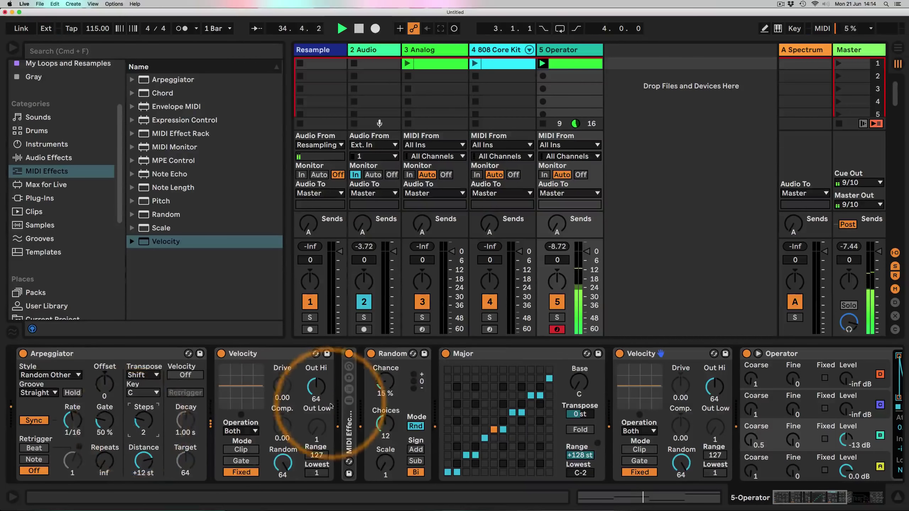
Restart playback from the beginning and launch the 808 Core Kit clip alongside the Operator bass
scroll(324, 394, right, 12)
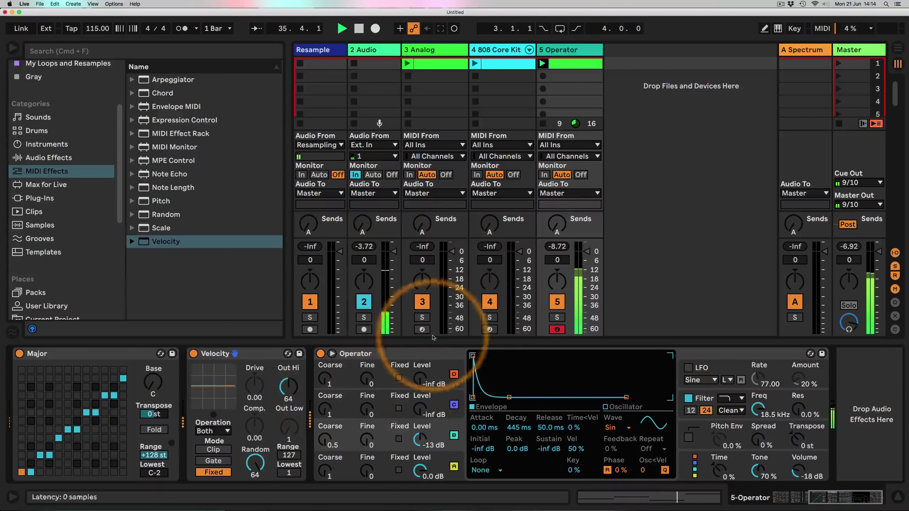
key(space)
click(474, 63)
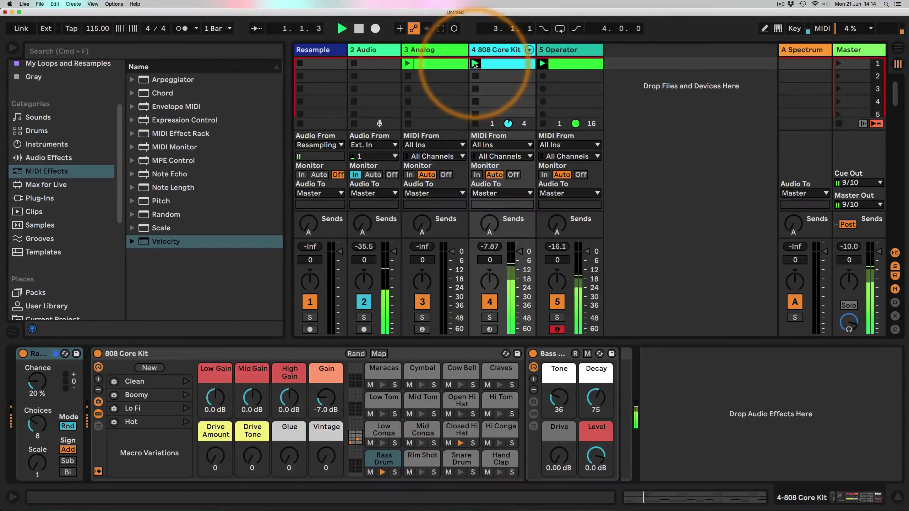
click(653, 279)
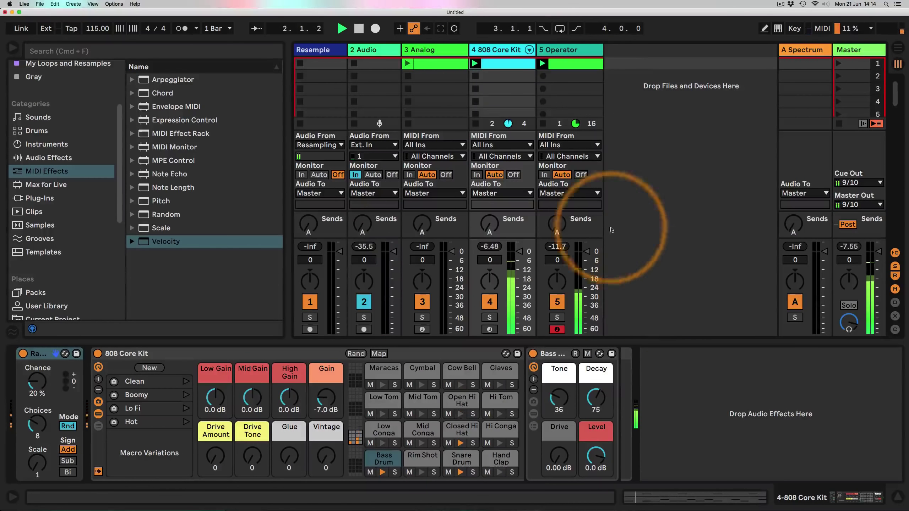
Raise Operator's oscillator B level to 0.0 dB and set its coarse tuning to 1
click(576, 51)
click(595, 435)
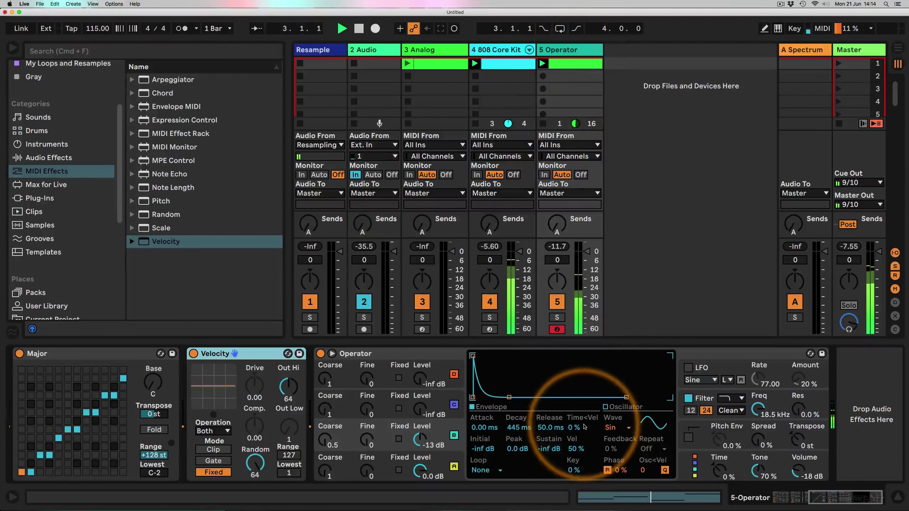
click(808, 501)
drag(807, 501, 819, 502)
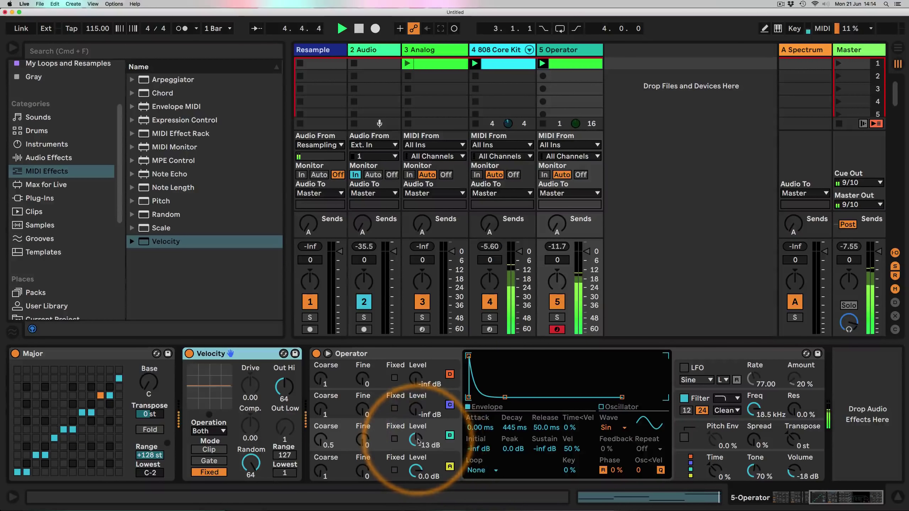
drag(436, 448, 436, 429)
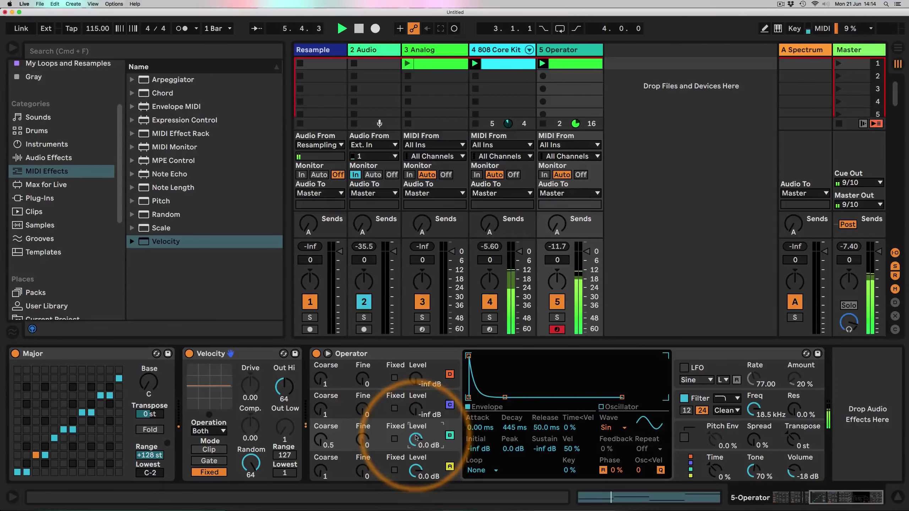
click(321, 443)
drag(321, 445, 321, 440)
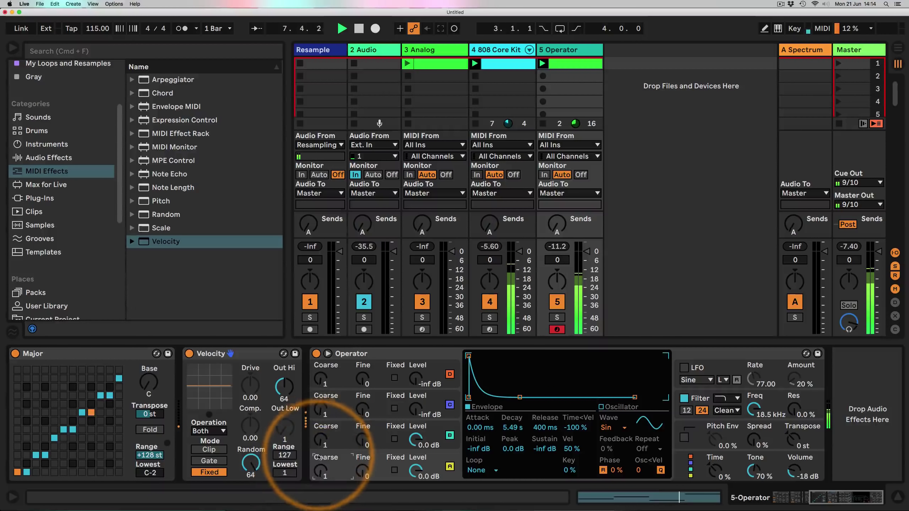
Set oscillator B's coarse tuning to 0.5 and level to -19 dB, with envelope decay at 351 ms and Time<Vel at -48 %
drag(321, 444, 321, 448)
drag(415, 437, 415, 441)
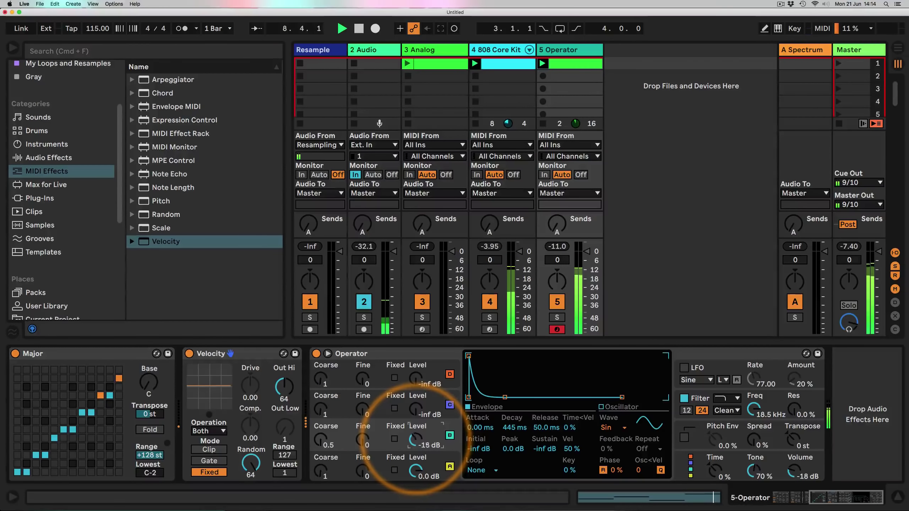
drag(571, 427, 571, 442)
click(504, 398)
mouse_move(505, 400)
mouse_down()
mouse_move(524, 383)
mouse_move(503, 397)
mouse_up()
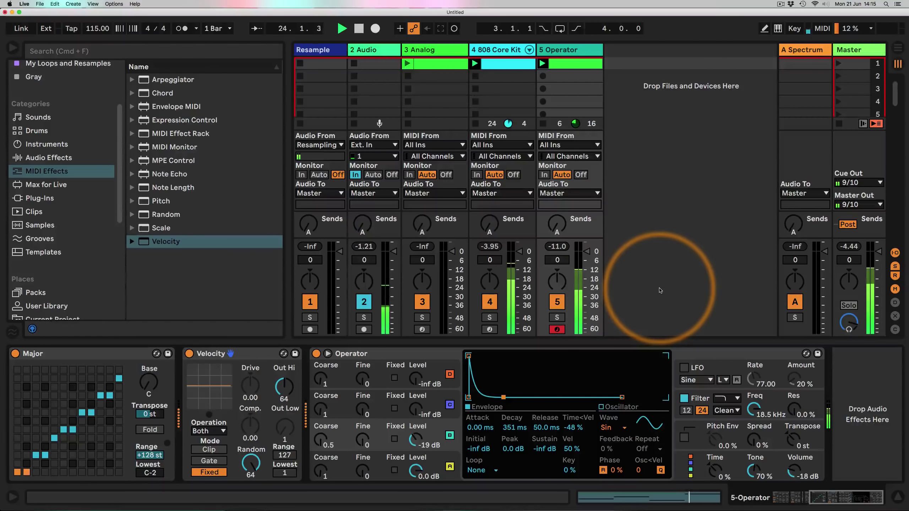
Launch the Analog clip and replace Spectrum with a Reverb on return track A
click(407, 63)
click(49, 158)
scroll(204, 215, down, 10)
drag(165, 191, 802, 50)
click(196, 355)
key(Delete)
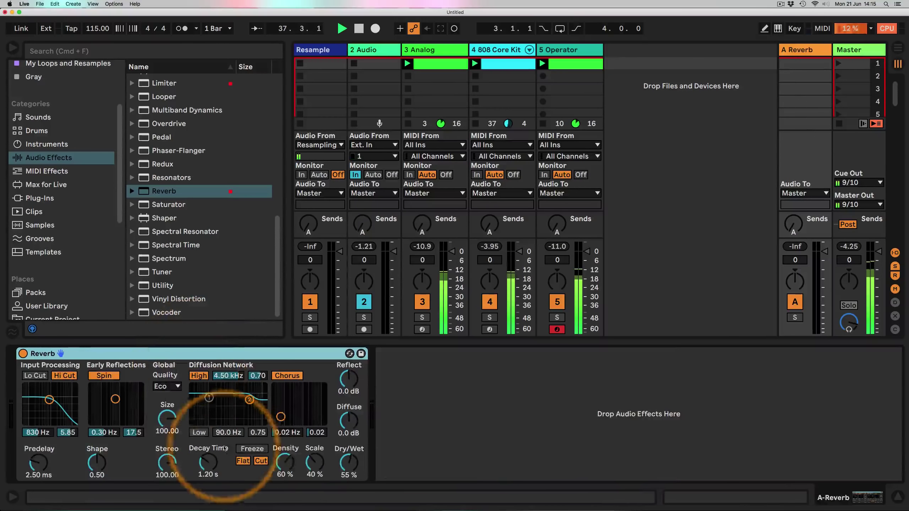
Set the Reverb's decay time to 4.34 s, dry/wet to 100 % and size to 3.09
drag(208, 462, 208, 455)
drag(351, 461, 351, 430)
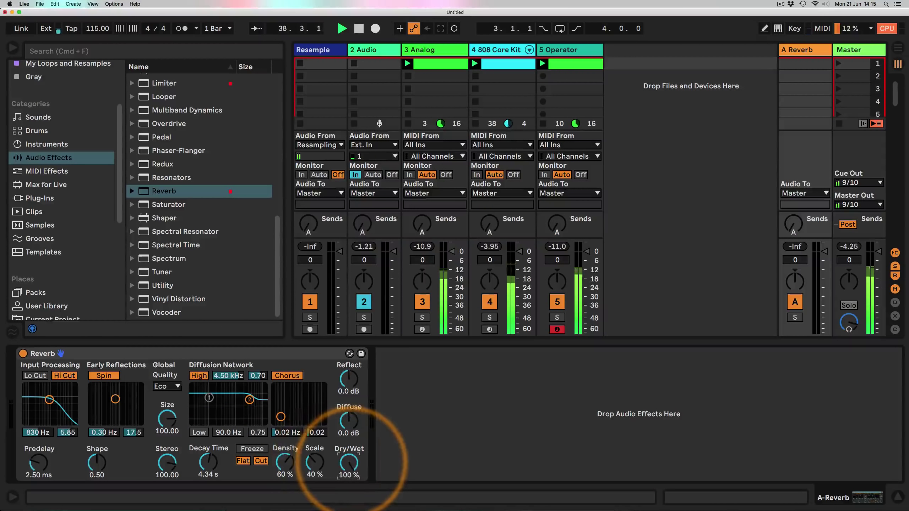
mouse_move(169, 415)
mouse_down()
mouse_move(169, 436)
mouse_move(169, 421)
mouse_up()
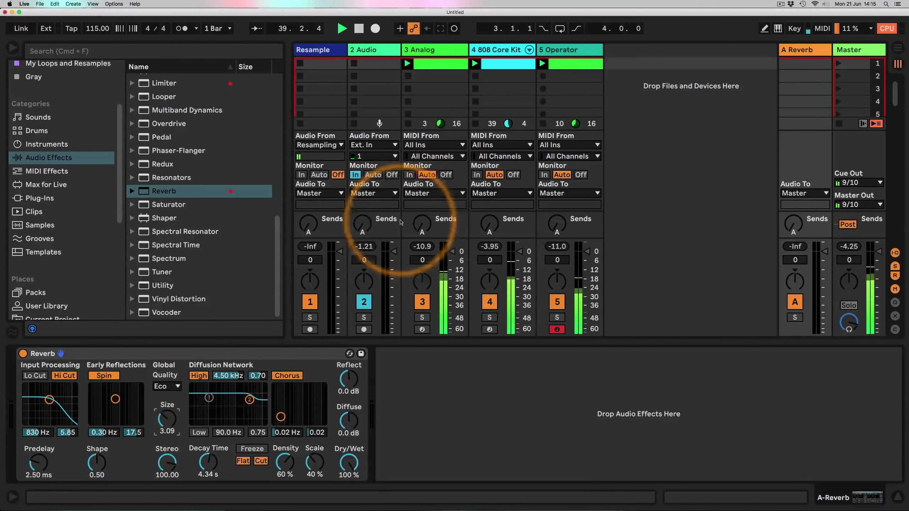
Raise the Analog track's send A, lower its volume to -9.3 dB, and set the Reverb return to -3.3 dB
mouse_move(421, 224)
mouse_down()
mouse_move(421, 188)
mouse_move(421, 208)
mouse_up()
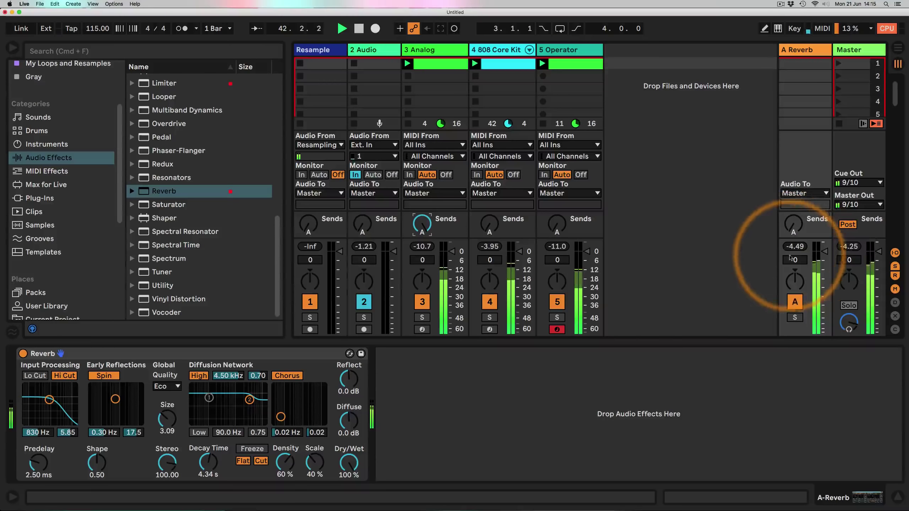
drag(449, 255, 449, 266)
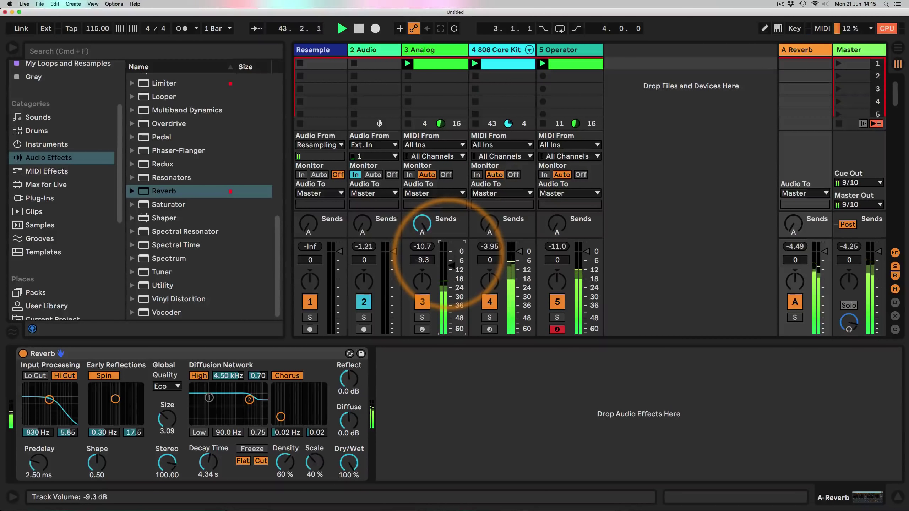
drag(820, 248, 819, 255)
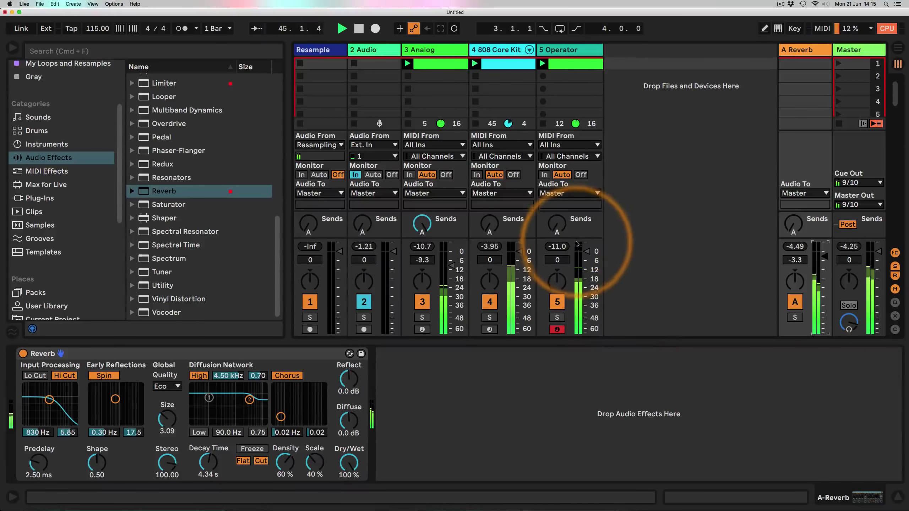
Solo the Operator track, try a Triangle wave on oscillator B, and switch it to Saw D
click(572, 50)
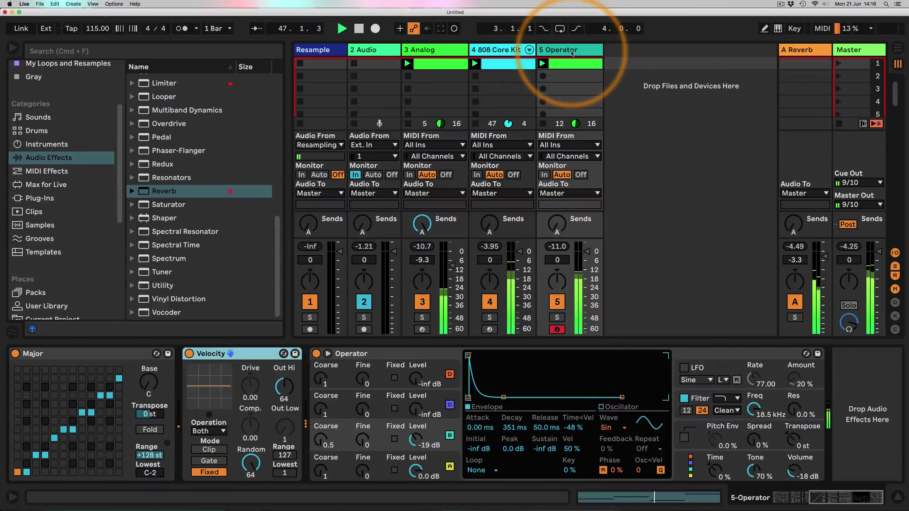
click(557, 317)
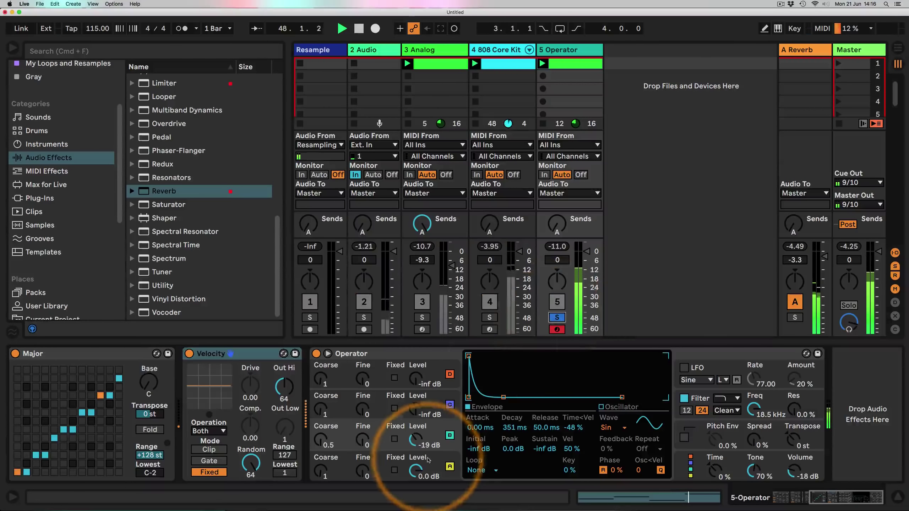
click(442, 459)
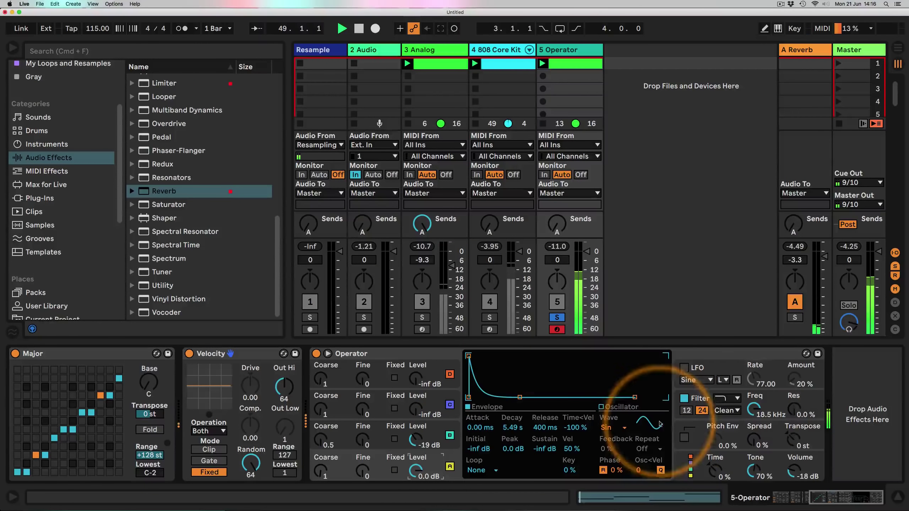
click(702, 397)
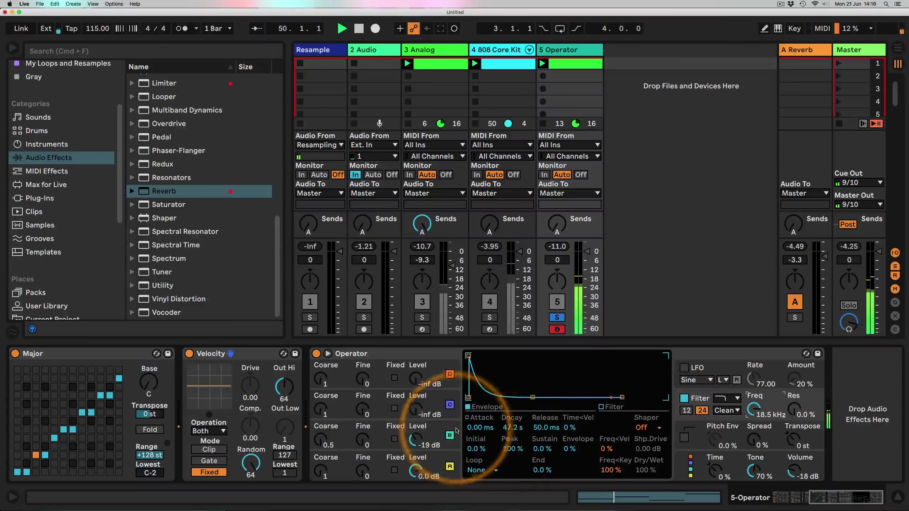
click(420, 398)
click(609, 427)
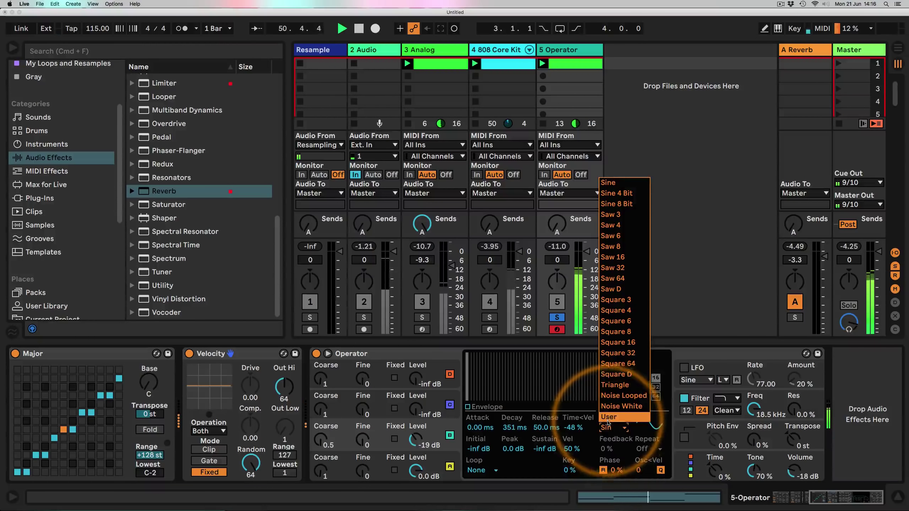
click(616, 385)
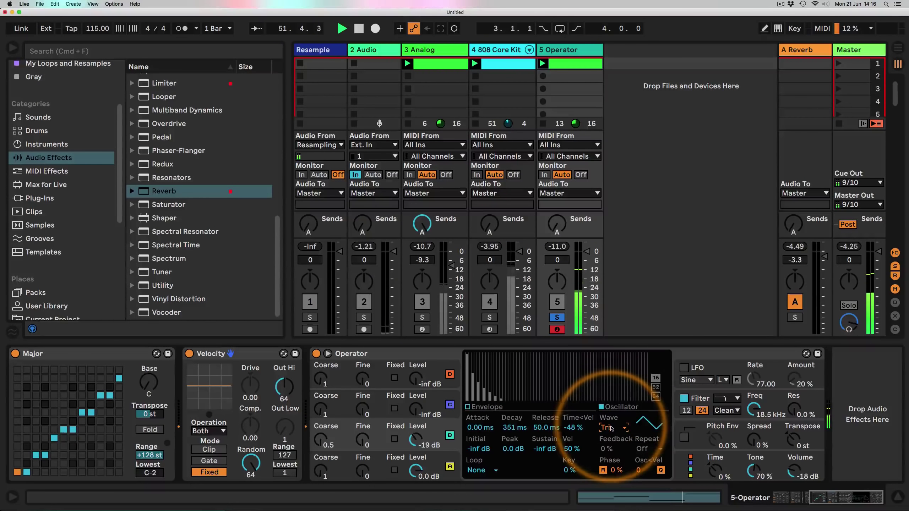
click(616, 428)
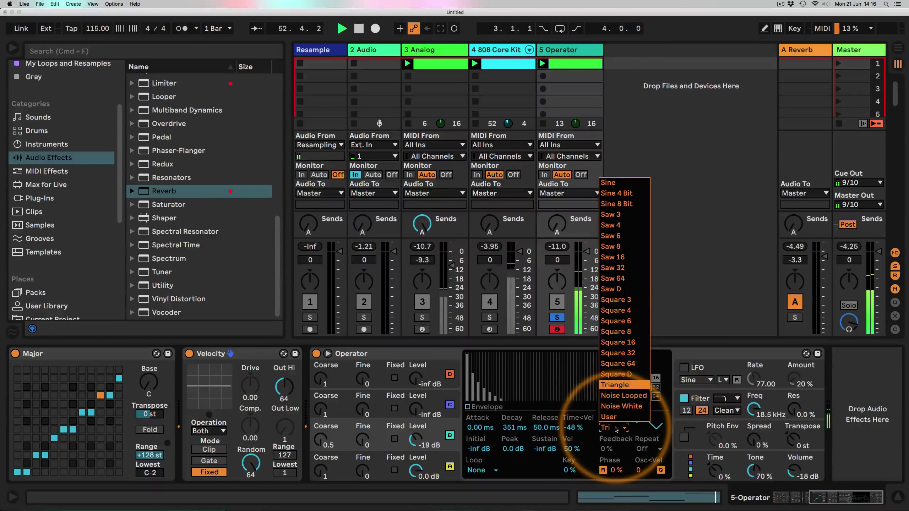
click(621, 290)
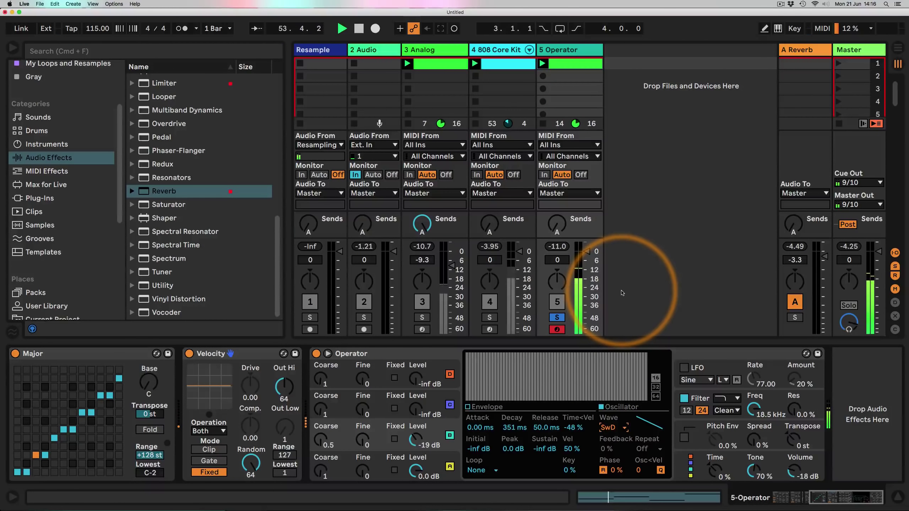
Unsolo the Operator track, lower its filter frequency to 5.73 kHz, and stop playback
click(557, 317)
drag(750, 413, 750, 428)
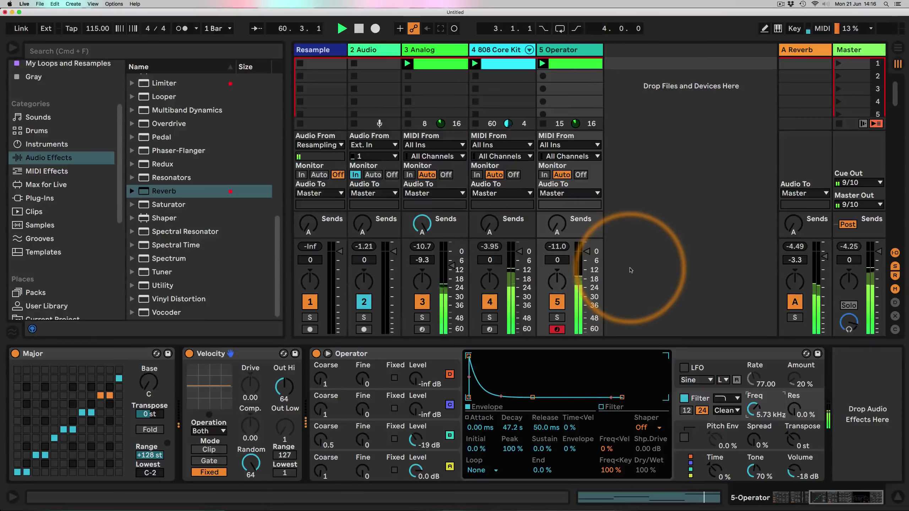
key(space)
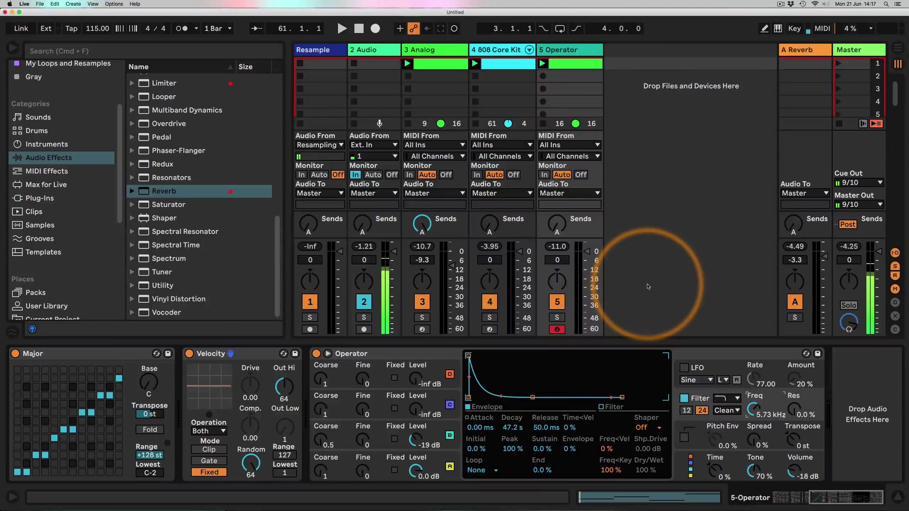
Copy track 3's Random, Major scale and Analog devices to a new MIDI track, and copy its clip into the new track's first slot
click(439, 55)
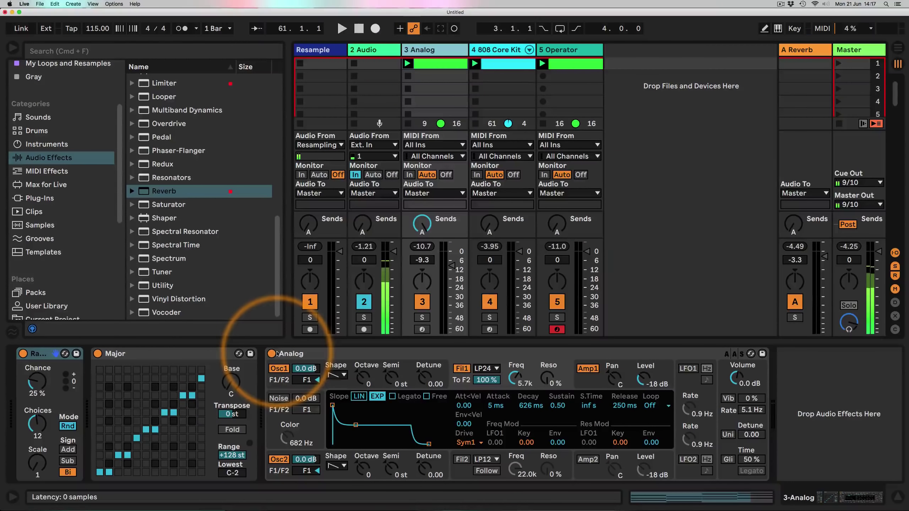
scroll(179, 179, up, 10)
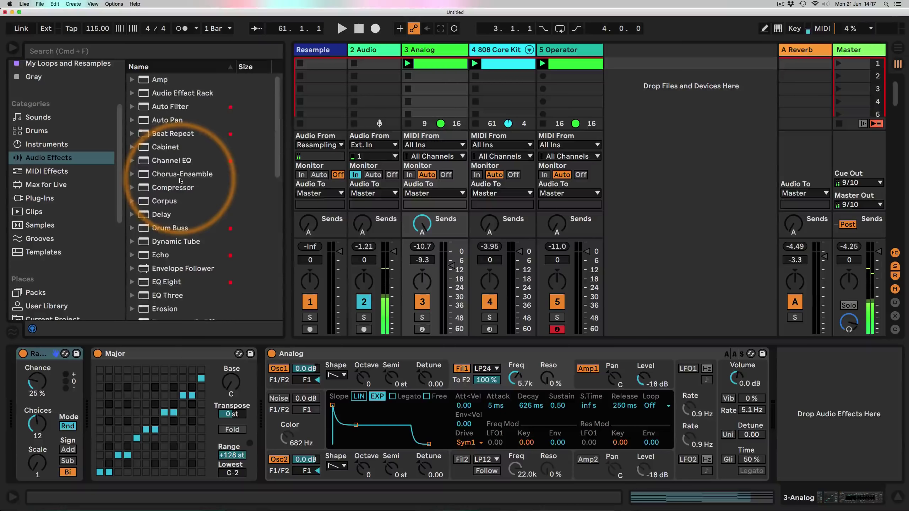
click(45, 144)
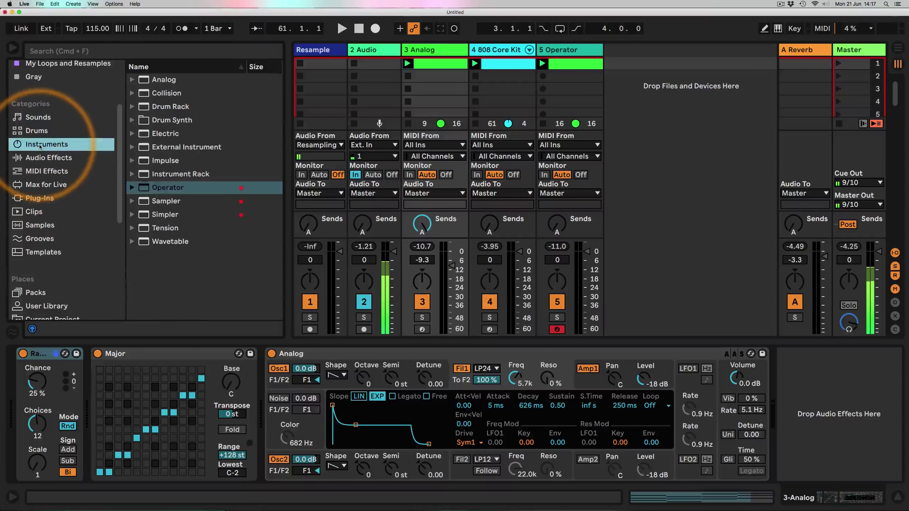
click(353, 354)
shift+click(47, 356)
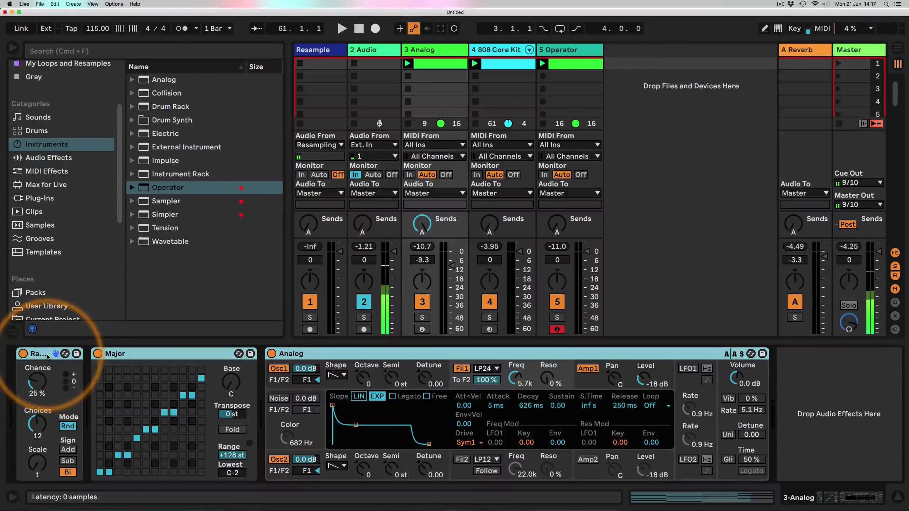
drag(47, 356, 647, 82)
click(437, 69)
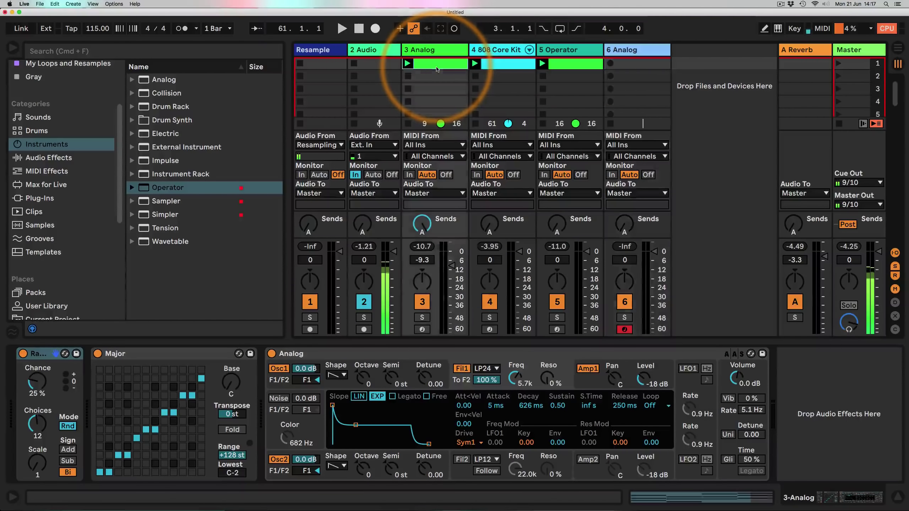
drag(433, 67, 629, 66)
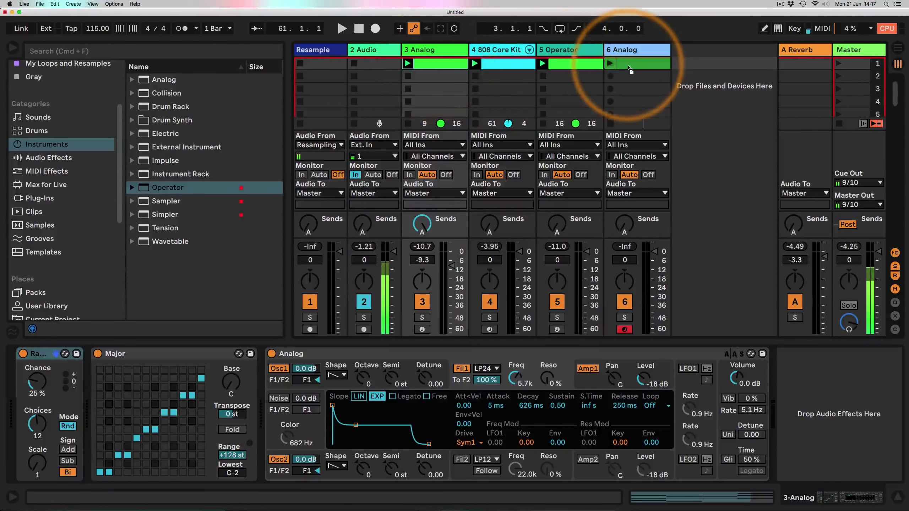
Mute tracks 3, 4 and 5 and launch the copied clip on the new Analog track
click(422, 302)
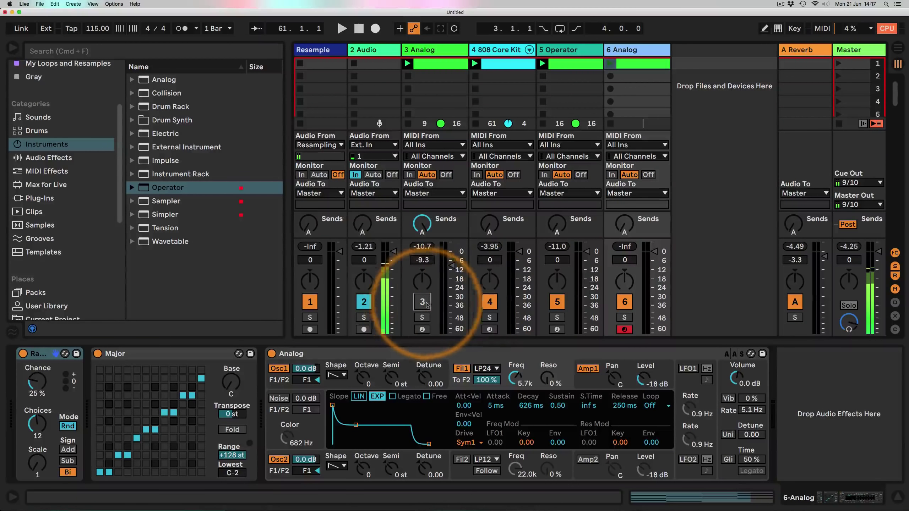
click(490, 302)
click(557, 302)
click(611, 63)
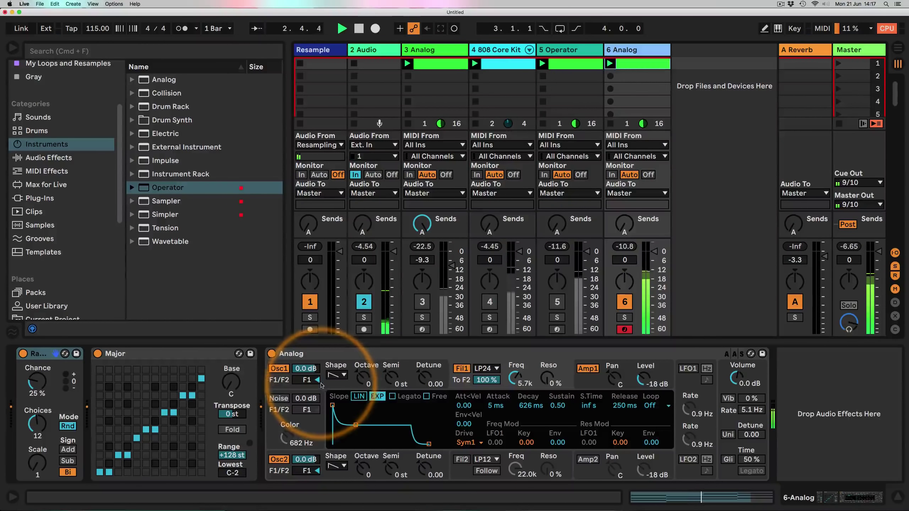
Turn off the new Analog's oscillator 2 and set oscillator 1's shape to sine
click(336, 476)
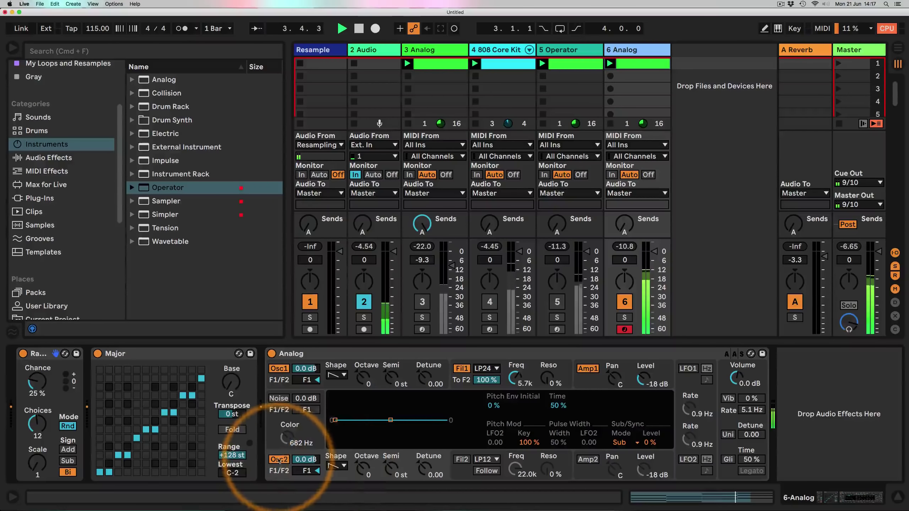
click(336, 375)
click(334, 386)
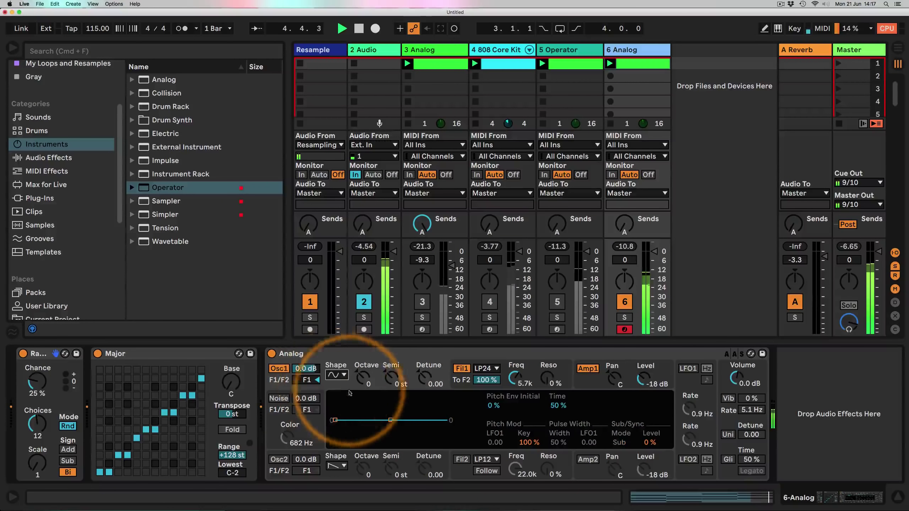
Set the new Analog's voices to Mono and open filter 1's frequency to 22.0k
click(720, 383)
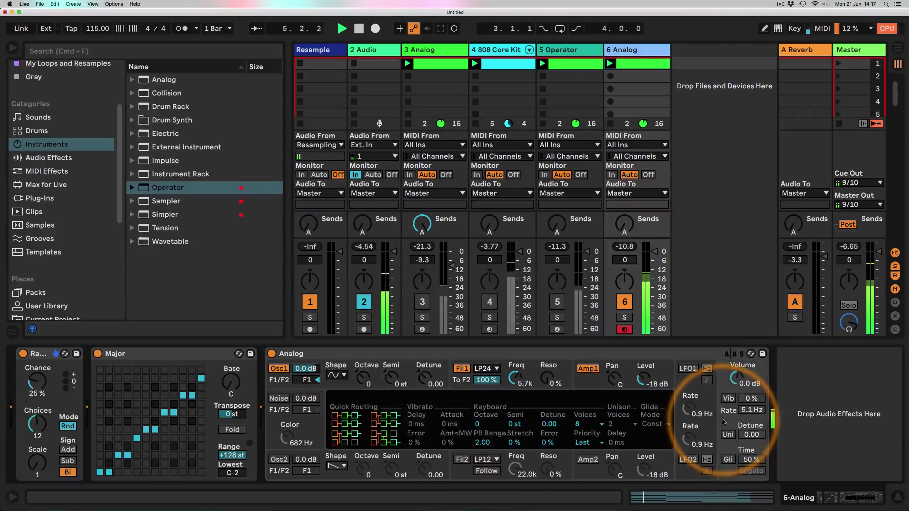
click(579, 424)
click(585, 330)
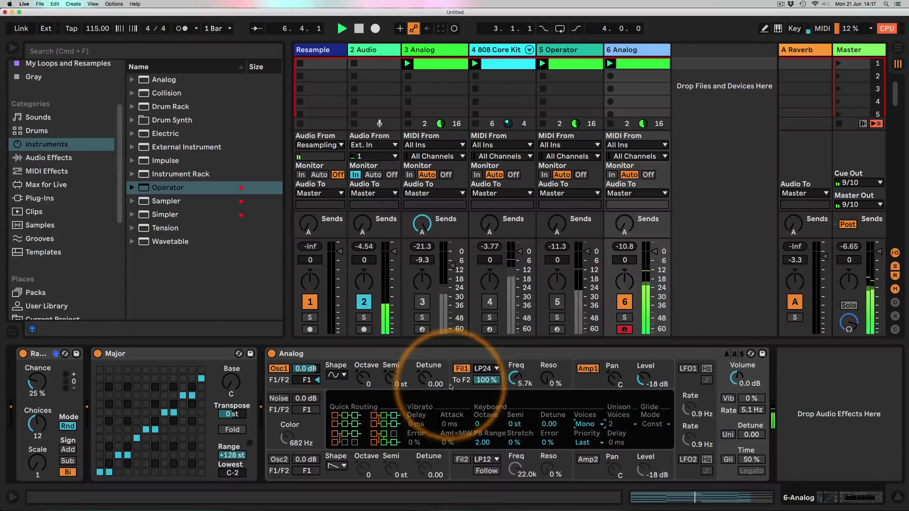
click(462, 384)
drag(516, 382, 516, 379)
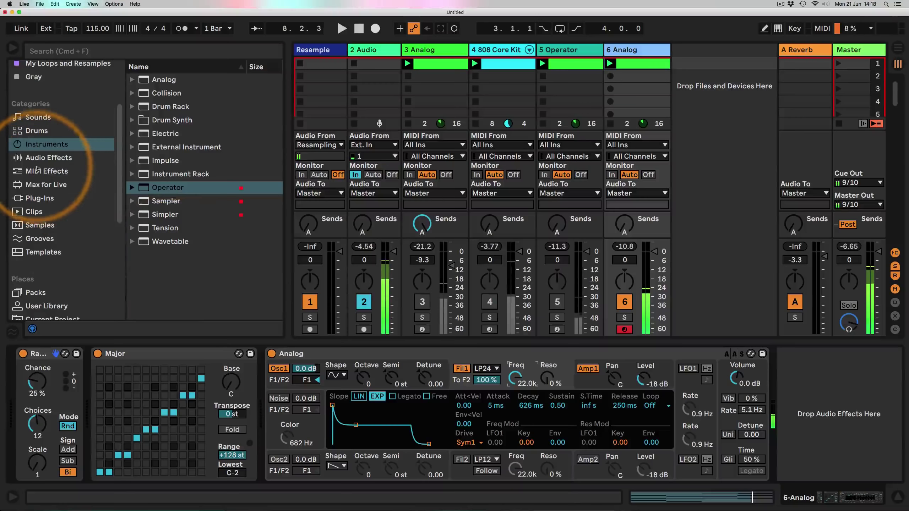
Insert an Arpeggiator before Random on track 6, keep its Up style, and relaunch the clip
click(46, 171)
drag(143, 82, 34, 401)
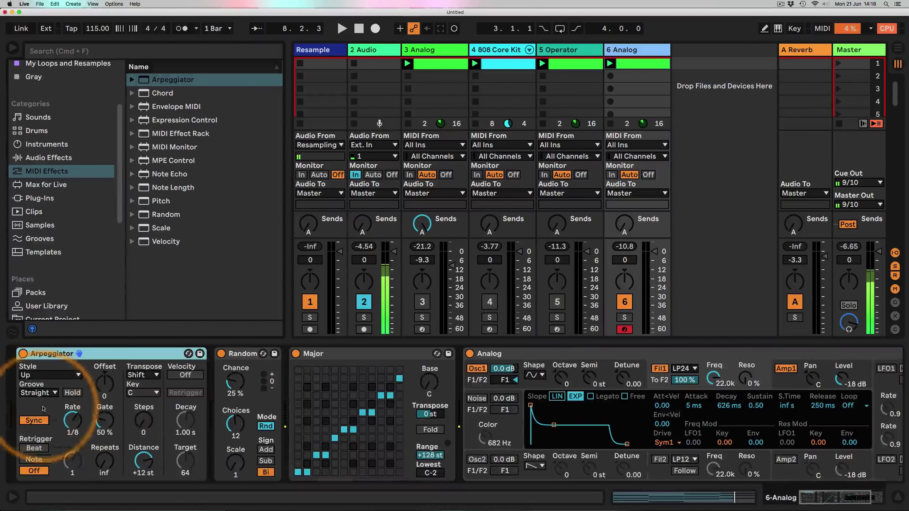
click(57, 375)
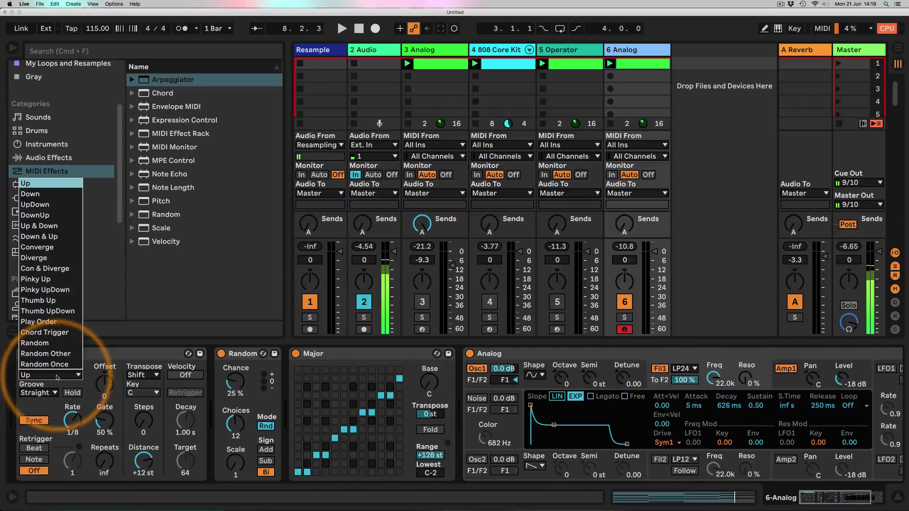
click(56, 376)
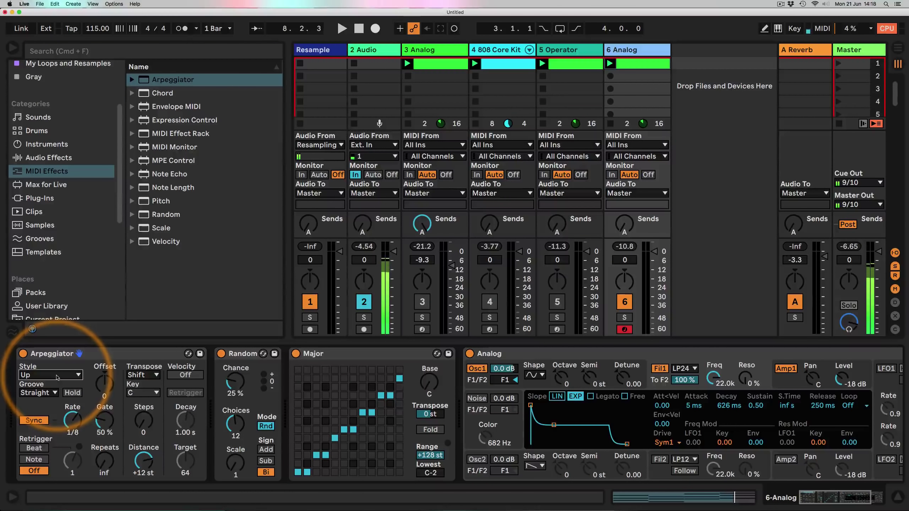
click(610, 64)
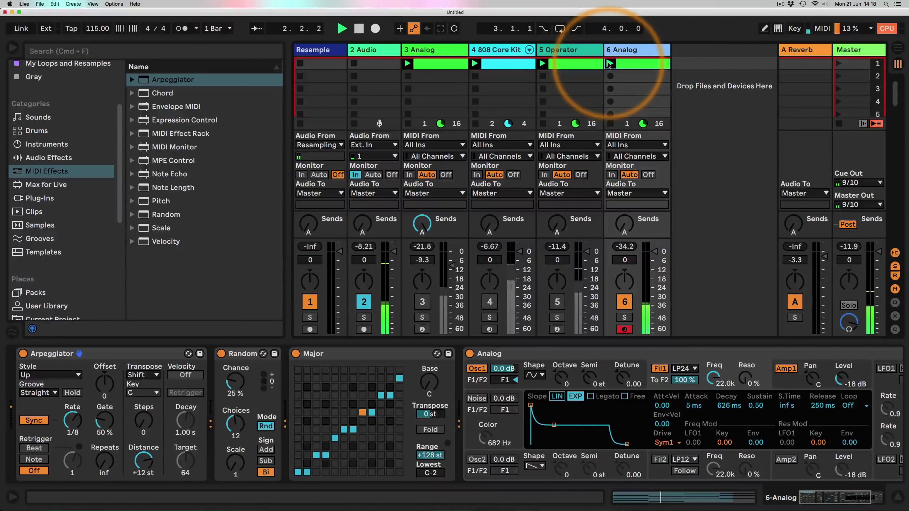
Set track 6's Random chance to 40% and shape the Analog's Amp1 envelope with a 146 ms attack, full sustain and 15.0 s release
scroll(867, 466, right, 5)
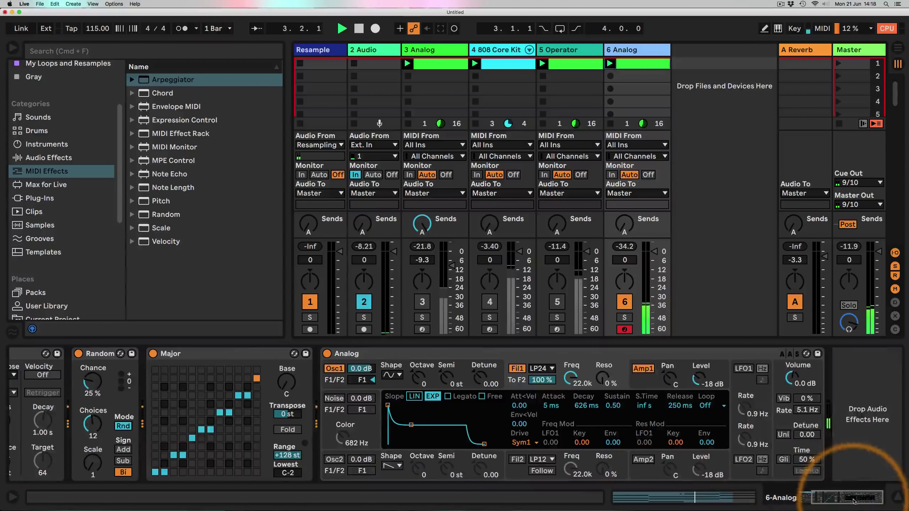
click(802, 376)
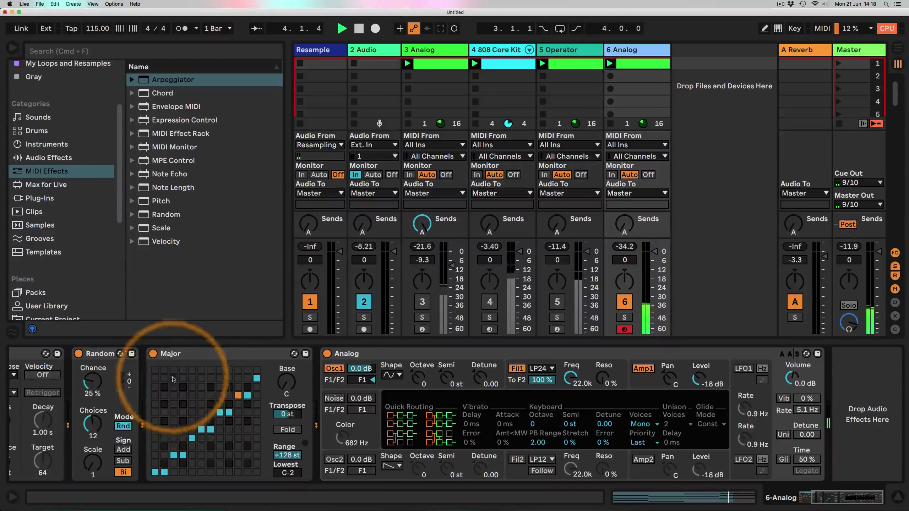
drag(82, 381, 83, 374)
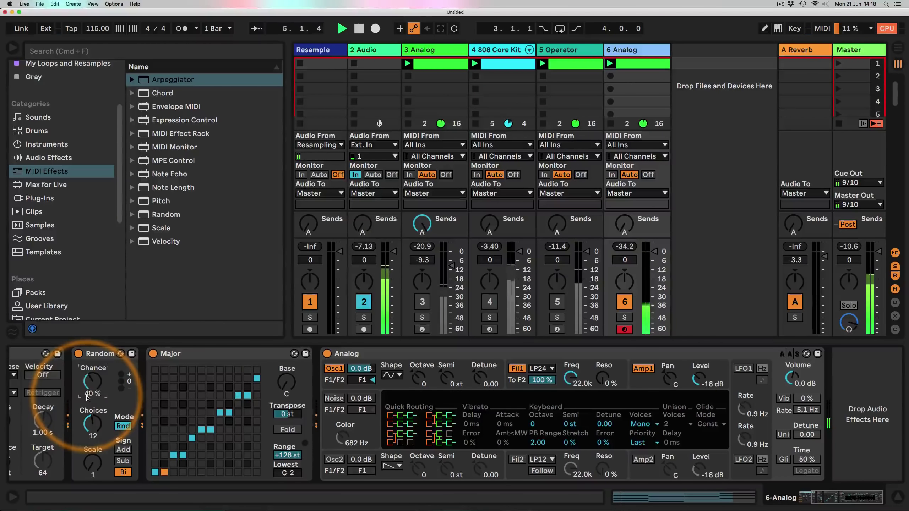
click(648, 379)
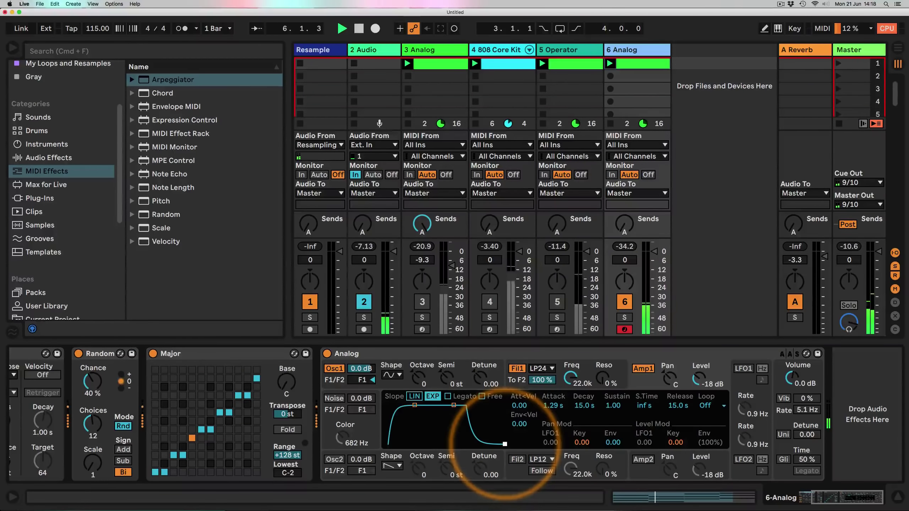
drag(404, 401, 404, 406)
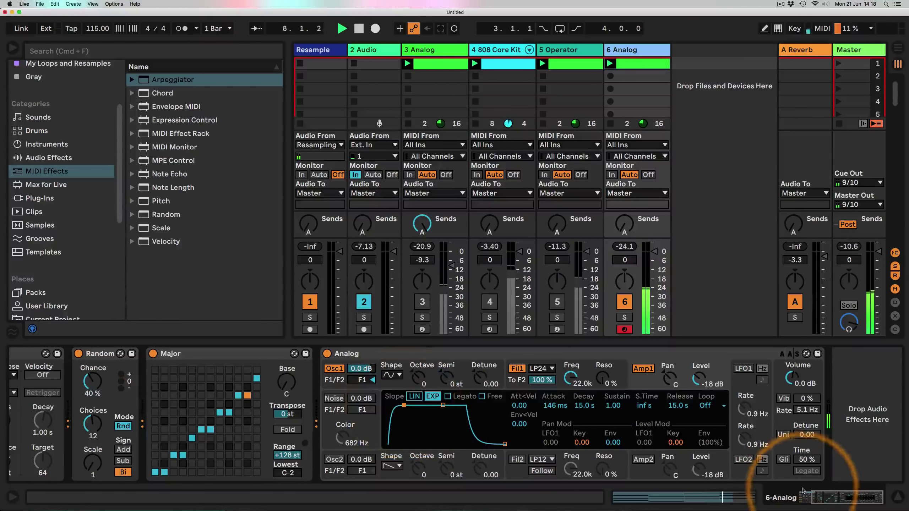
Copy the MIDI Effect Rack from the 5 Operator track into track 6 between Arpeggiator and Random
drag(829, 499, 787, 498)
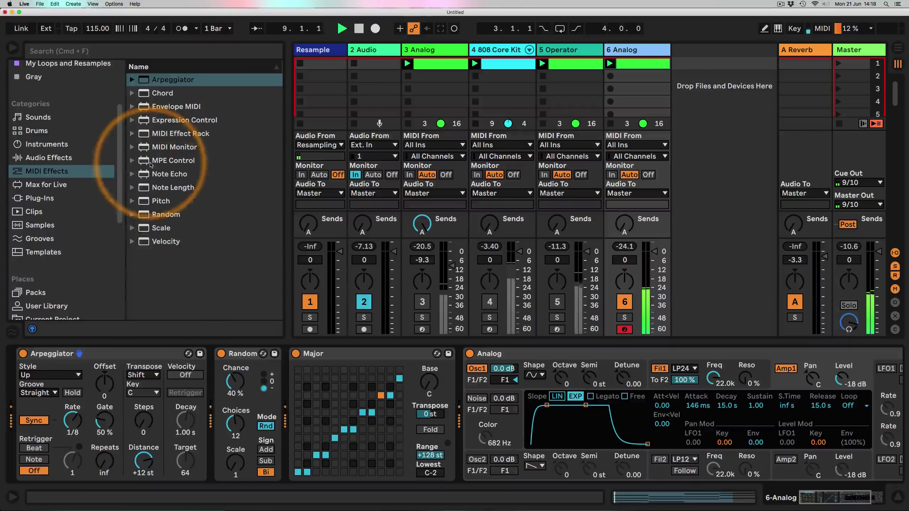
click(595, 53)
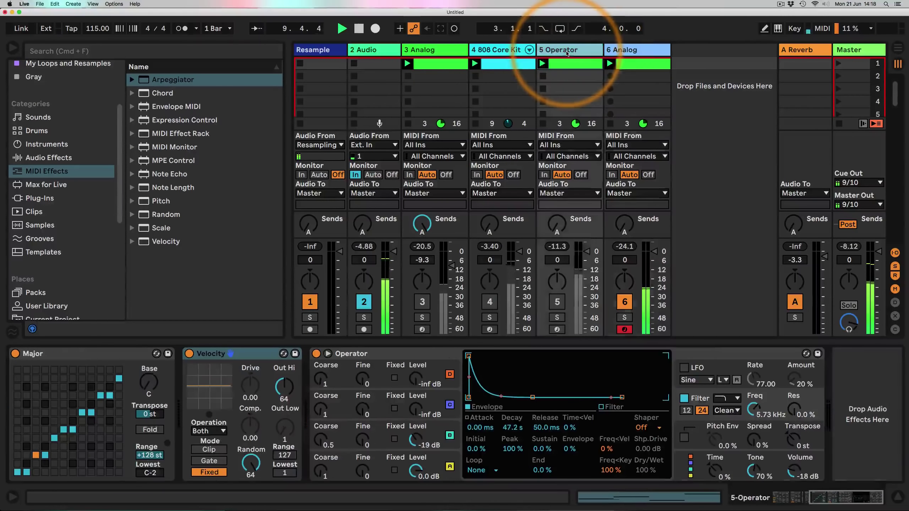
scroll(608, 427, left, 15)
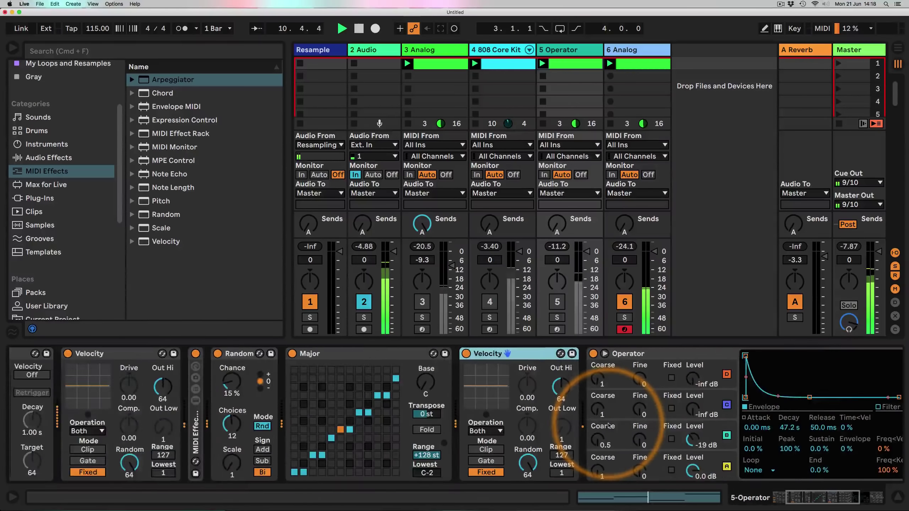
double_click(350, 432)
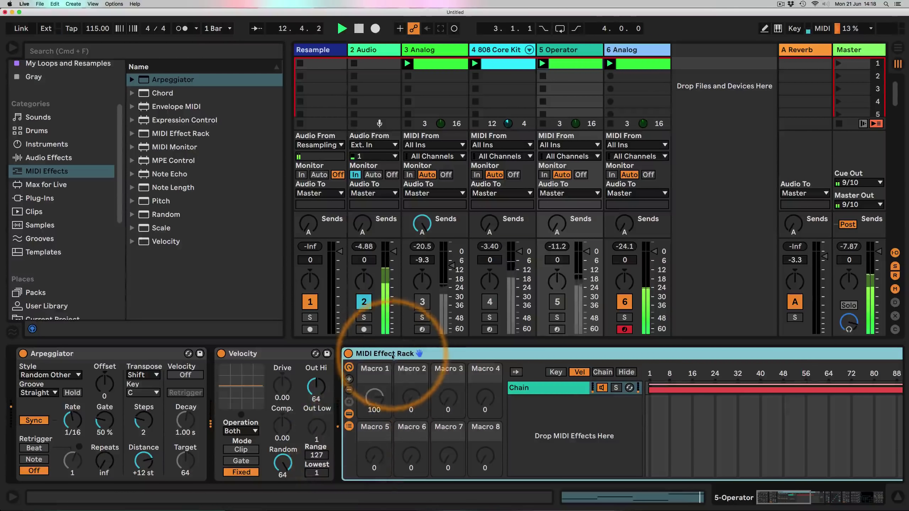
double_click(373, 354)
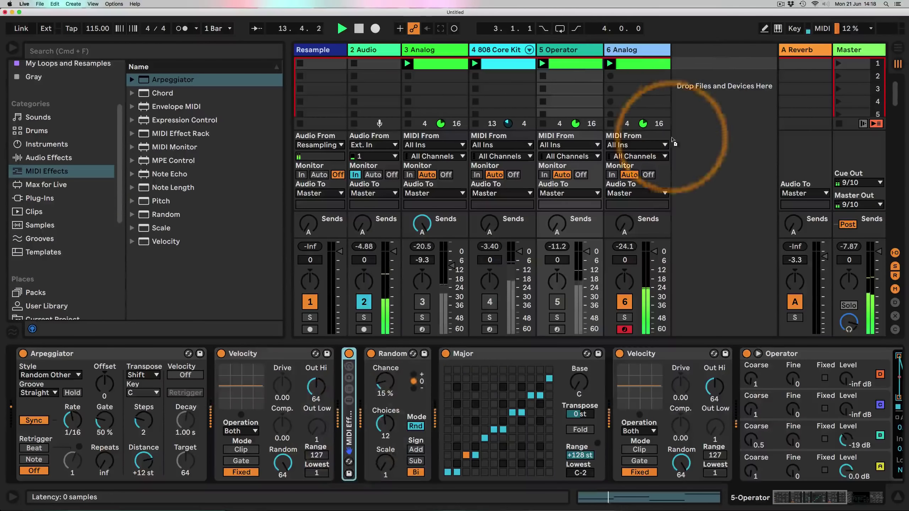
click(660, 101)
mouse_move(317, 398)
mouse_down()
mouse_move(237, 423)
mouse_move(223, 398)
mouse_up()
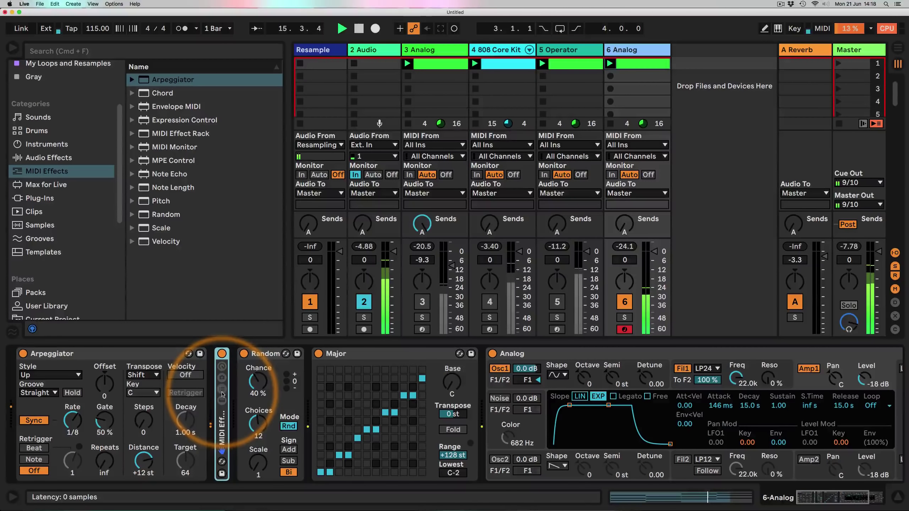
Insert a Velocity effect before track 6's MIDI Effect Rack and shorten the rack chain's velocity zone to end at about 71
double_click(222, 424)
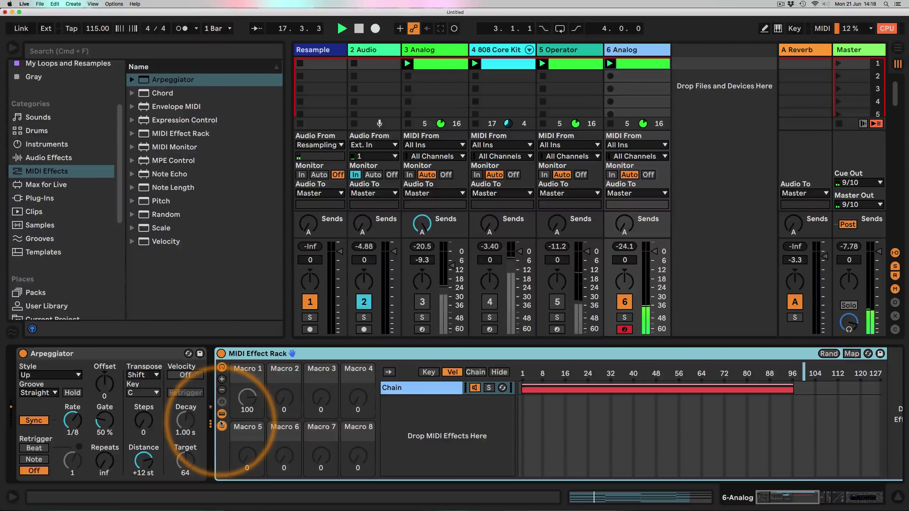
drag(161, 241, 215, 379)
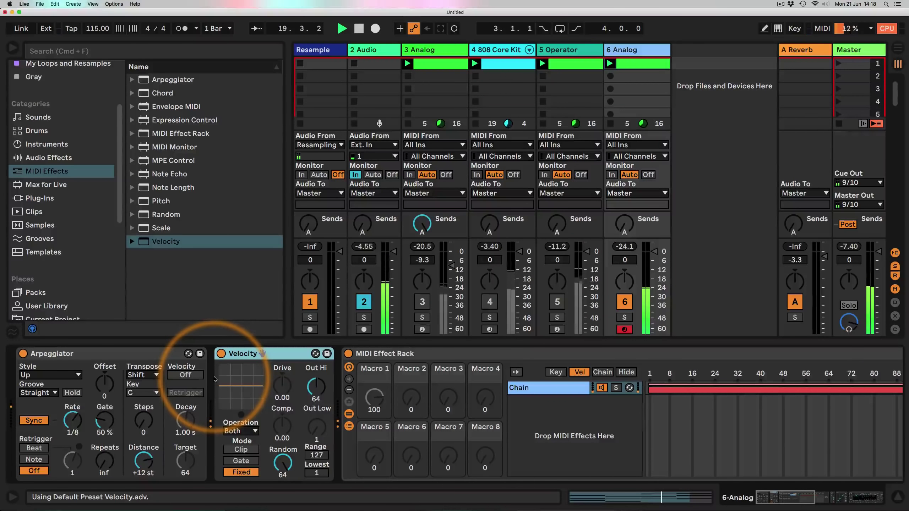
scroll(572, 412, right, 5)
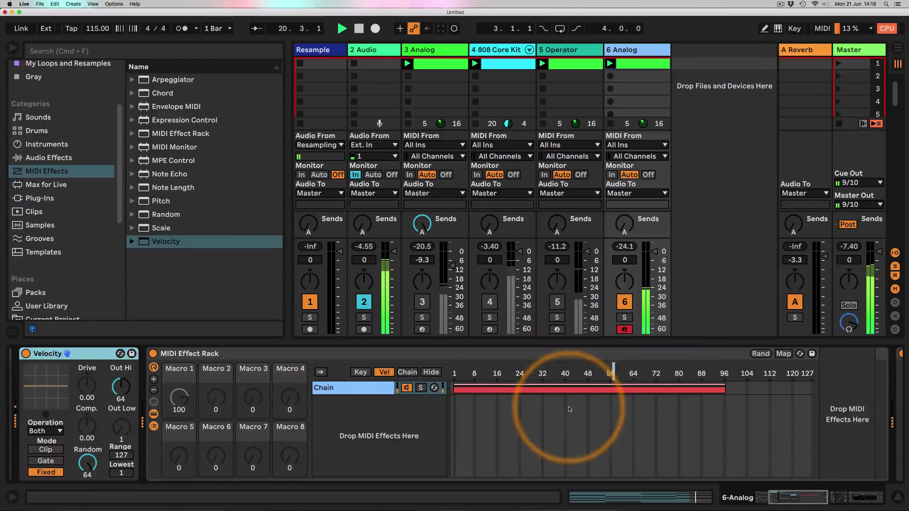
drag(726, 389, 653, 392)
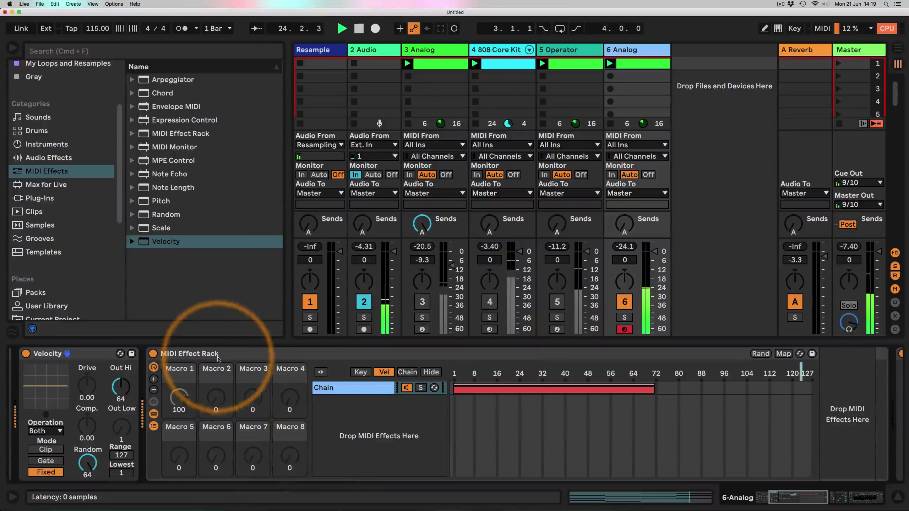
double_click(160, 354)
Set the style of track 6's Arpeggiator to Converge
scroll(153, 382, left, 5)
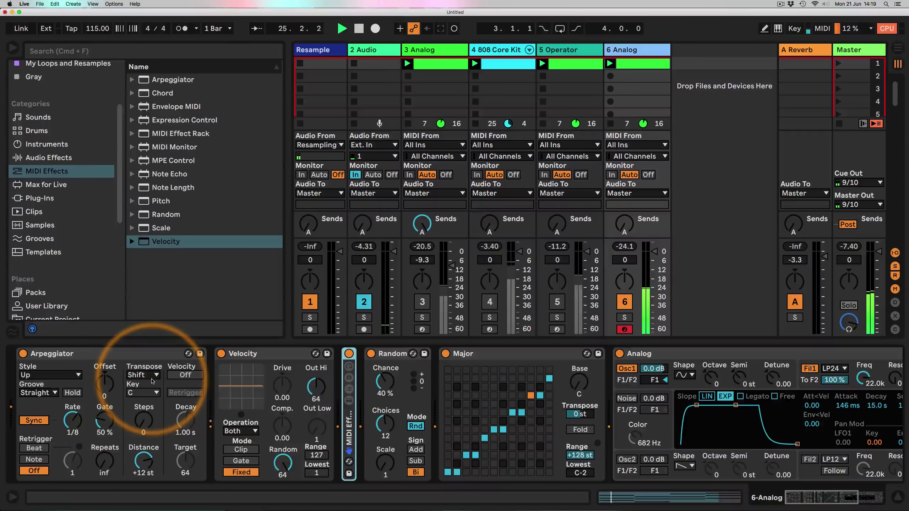
click(39, 375)
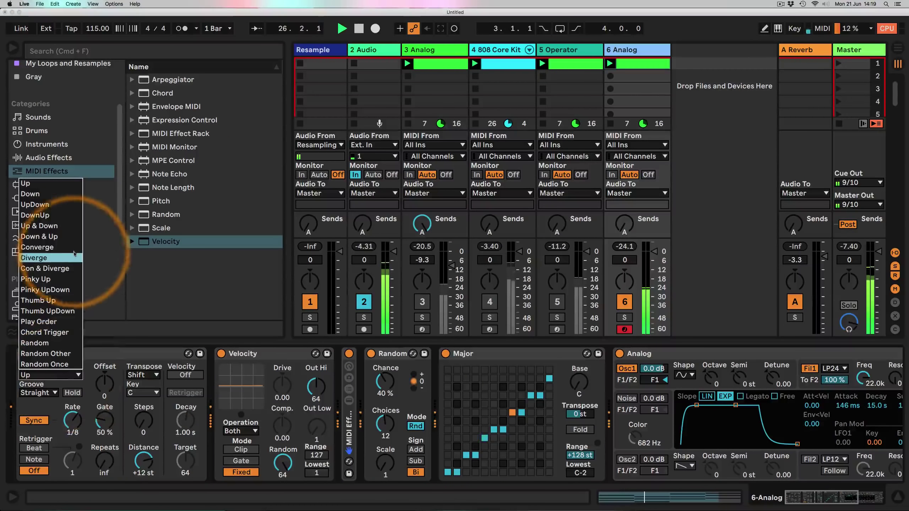
click(63, 248)
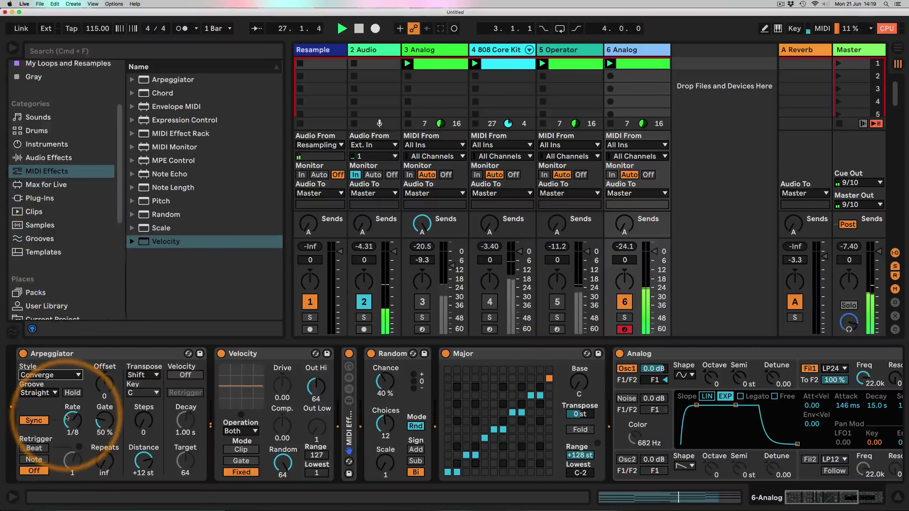
Turn off the Analog's filter 1 and shape the Amp1 envelope to 5 ms attack, 70 ms decay and 0.49 sustain
scroll(478, 428, right, 10)
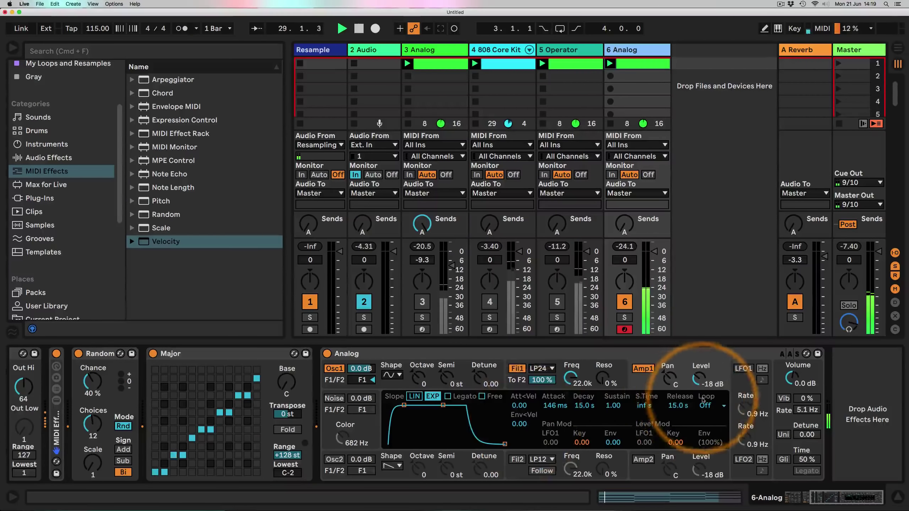
drag(405, 405, 398, 425)
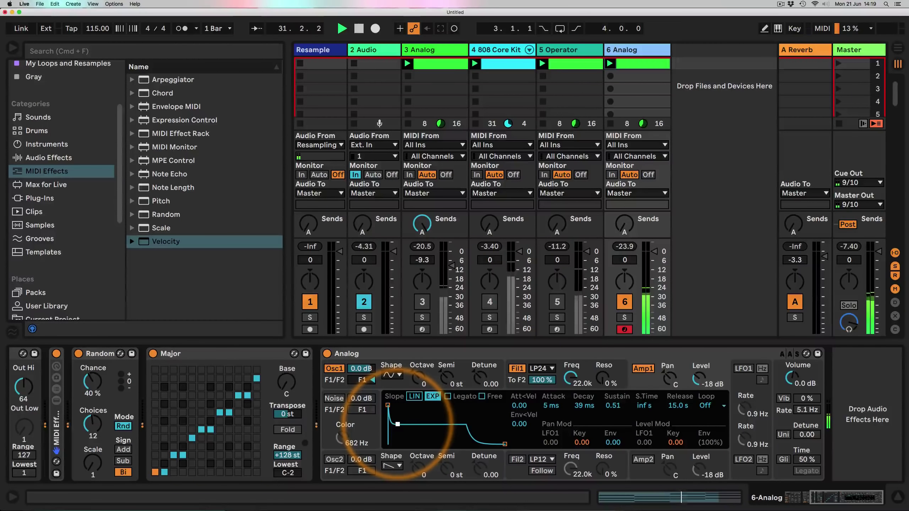
click(518, 369)
drag(398, 425, 400, 425)
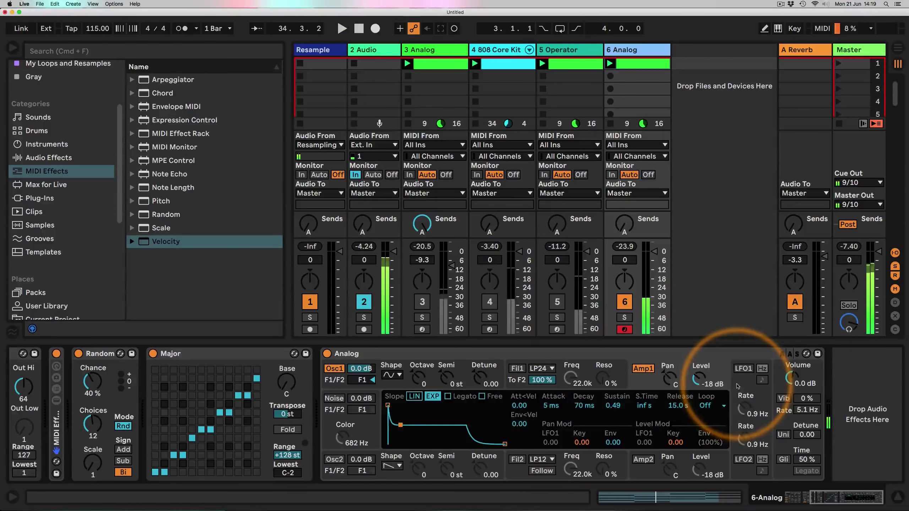
Turn on the Analog's LFO1 with the Noise1 wave and retrigger enabled, and set its rate to 0.1 Hz
click(743, 394)
click(394, 390)
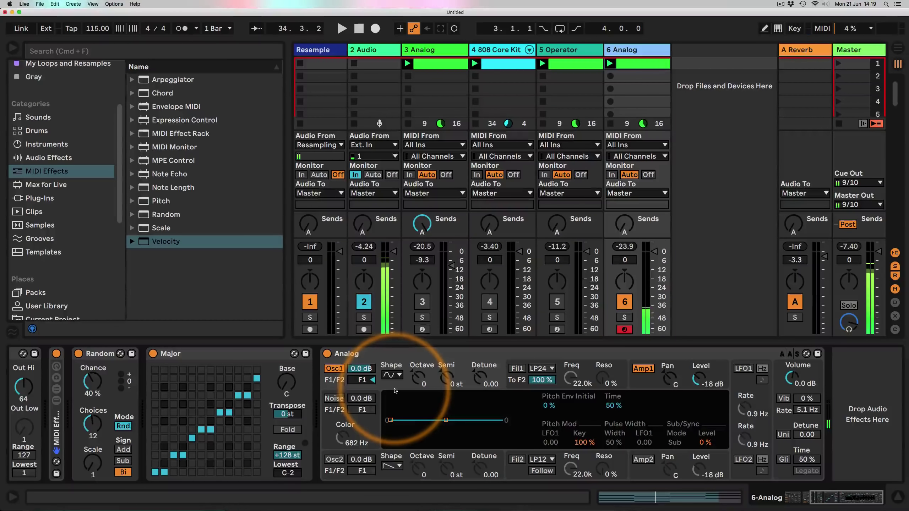
click(743, 370)
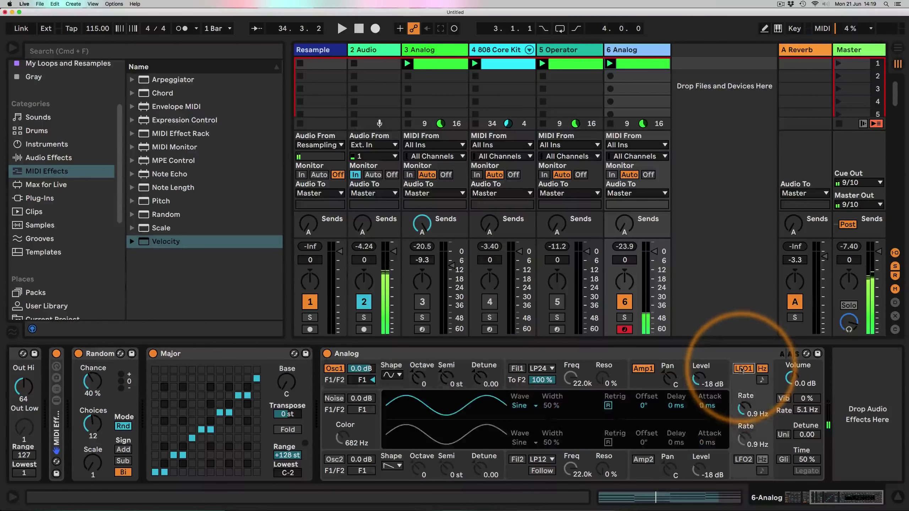
click(525, 406)
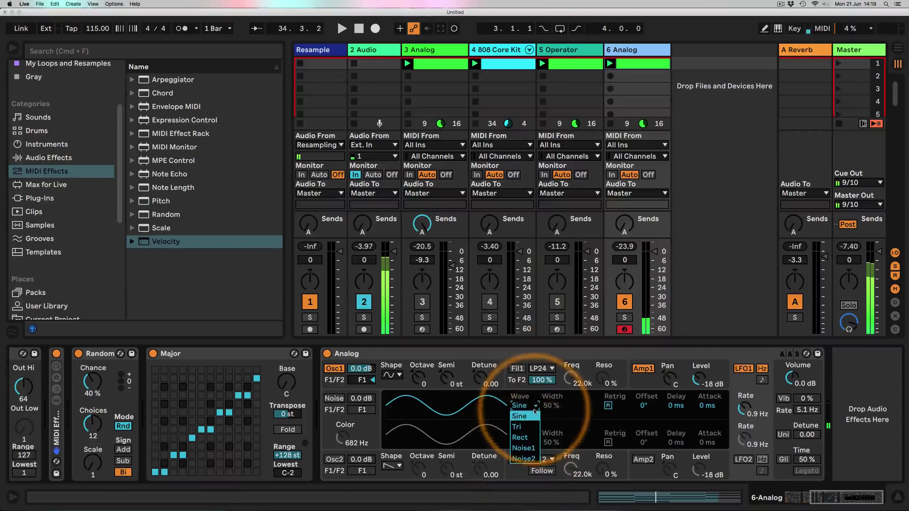
click(524, 459)
click(524, 406)
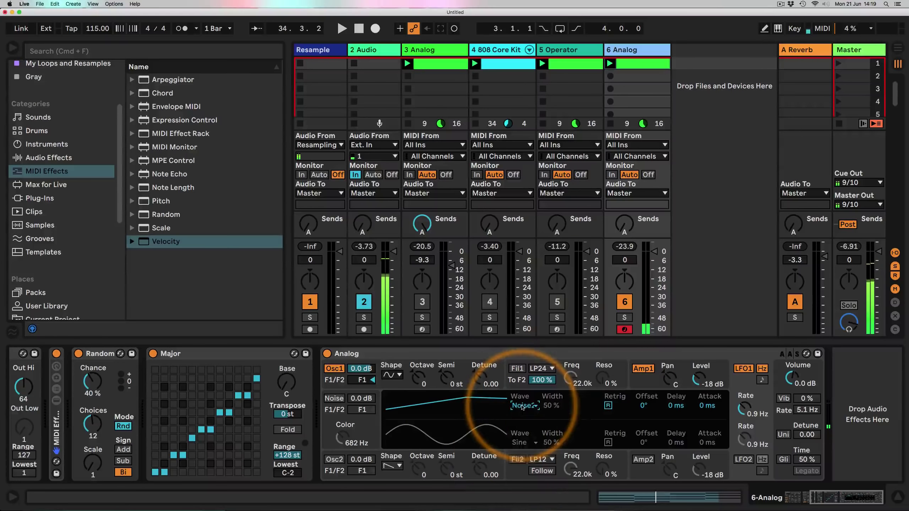
click(523, 450)
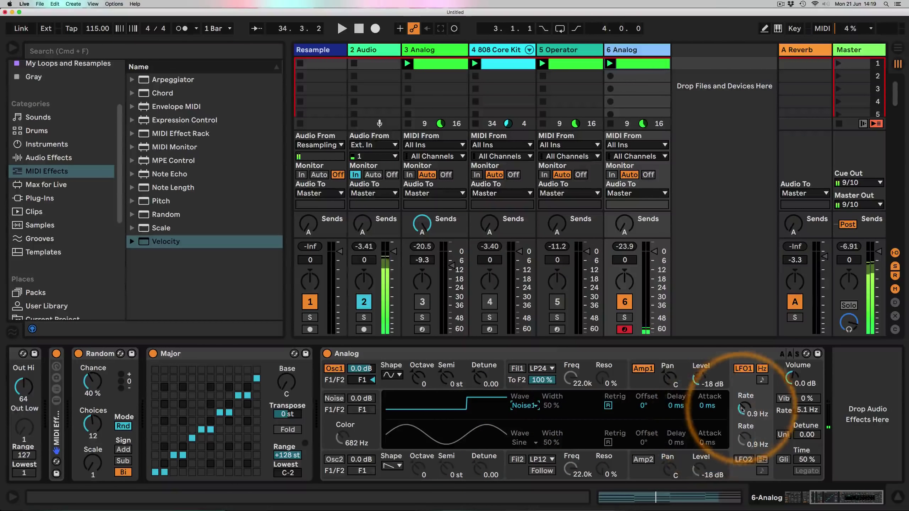
click(608, 406)
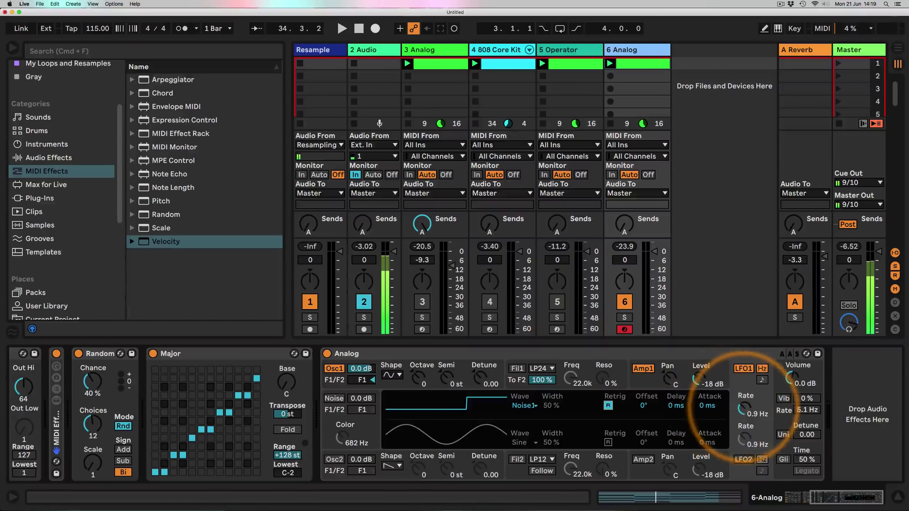
drag(744, 409, 744, 432)
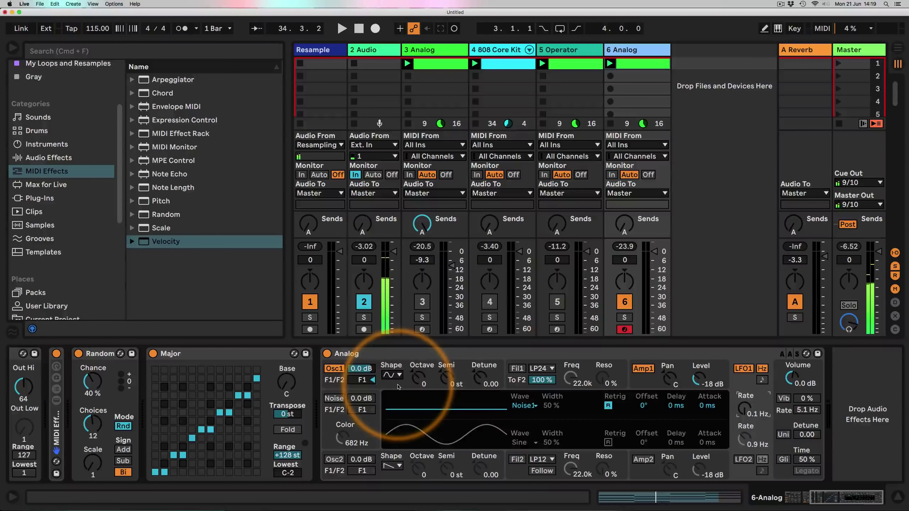
Set oscillator 1's LFO1 pitch modulation to 0.09 and restart playback
click(394, 383)
click(551, 443)
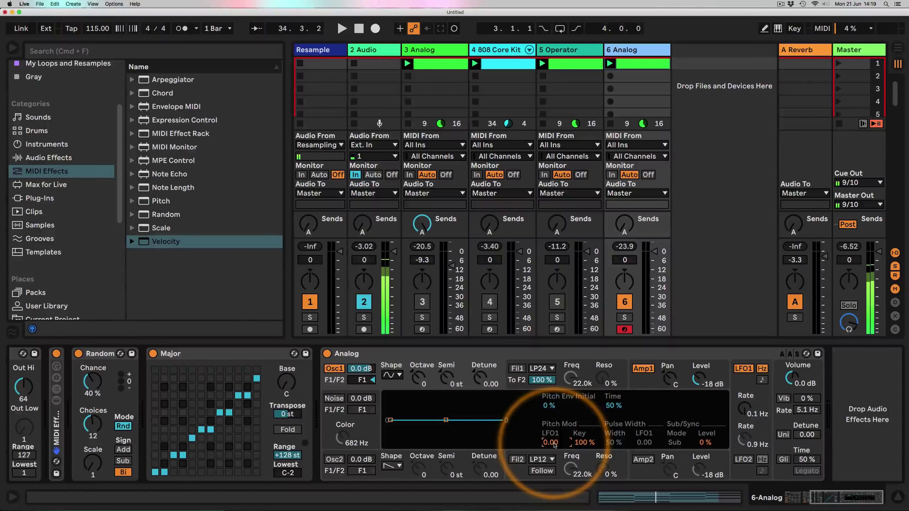
text(.)
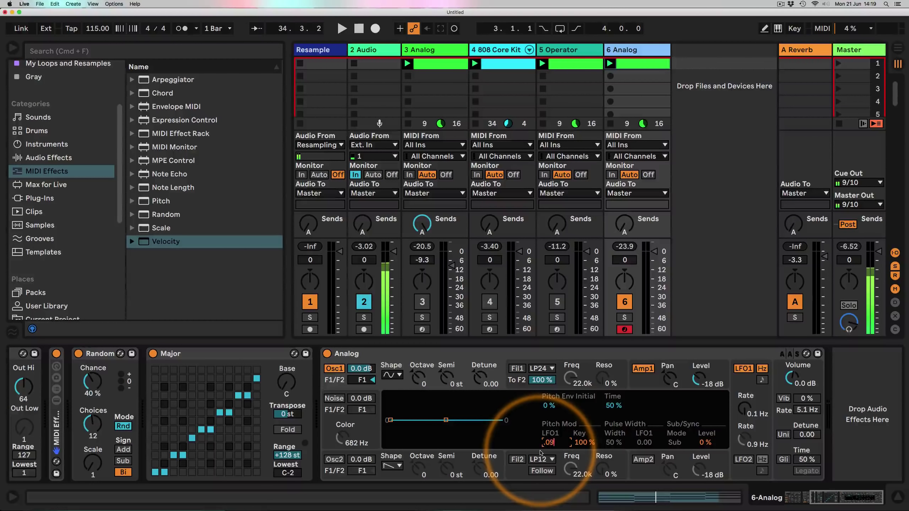
click(782, 389)
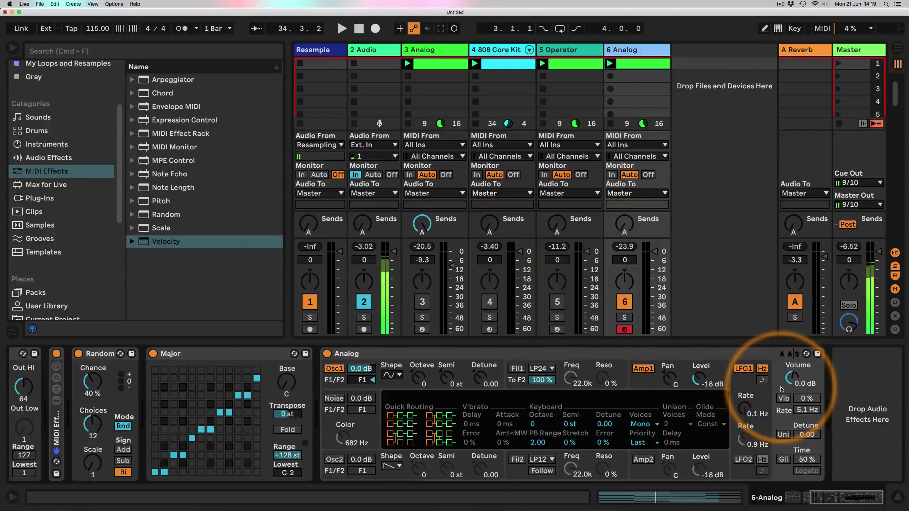
key(space)
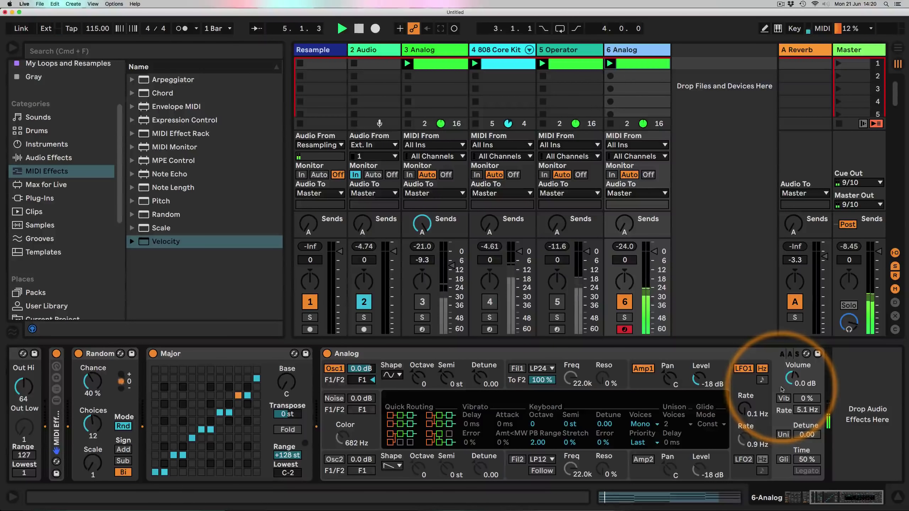
Raise track 6's reverb send to 0.00 dB and set oscillator 1's octave to 1
drag(626, 227, 625, 172)
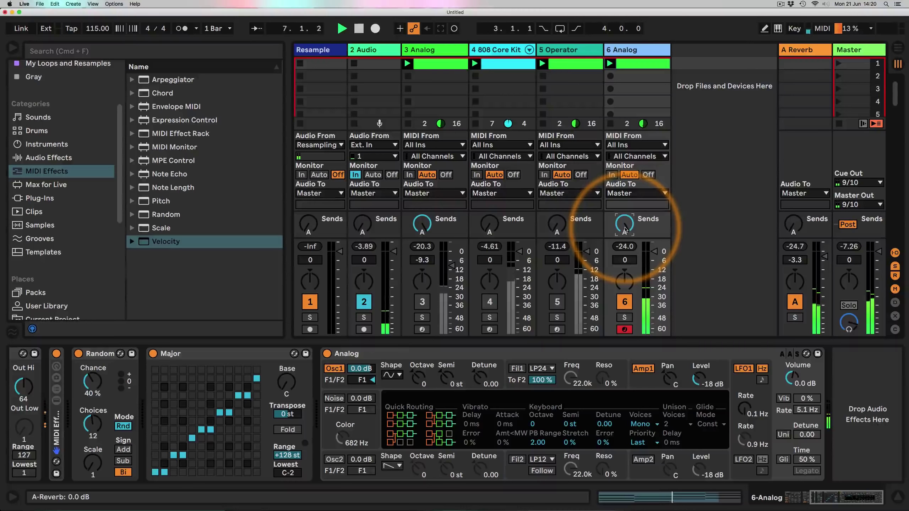
click(417, 380)
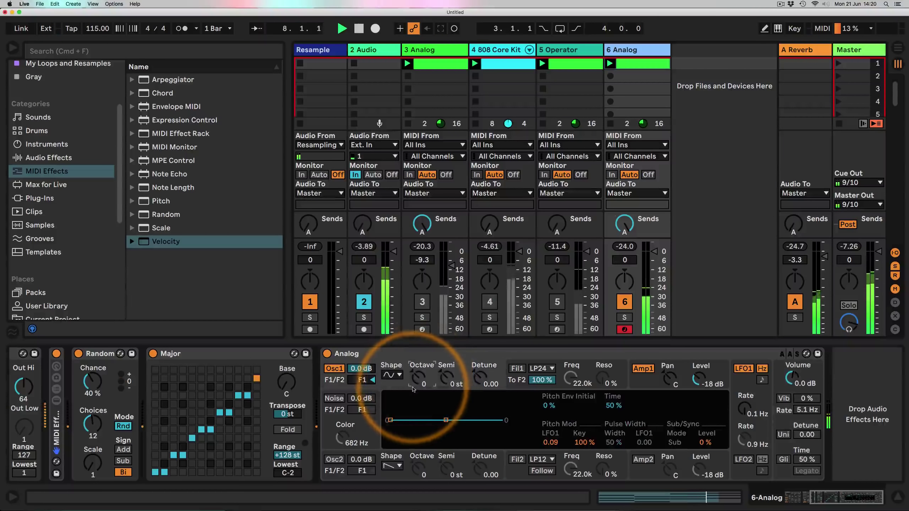
drag(414, 390, 411, 387)
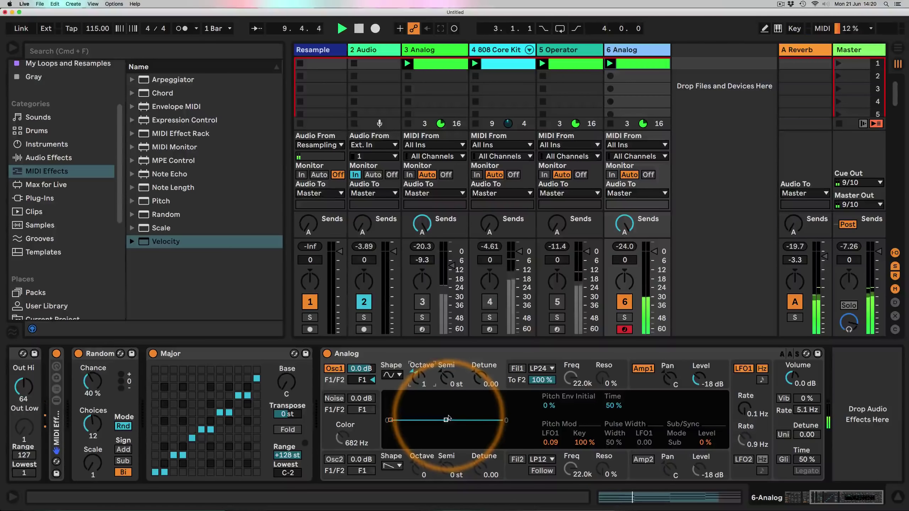
Set the steps of the lead track's Arpeggiator to 1
scroll(449, 418, left, 10)
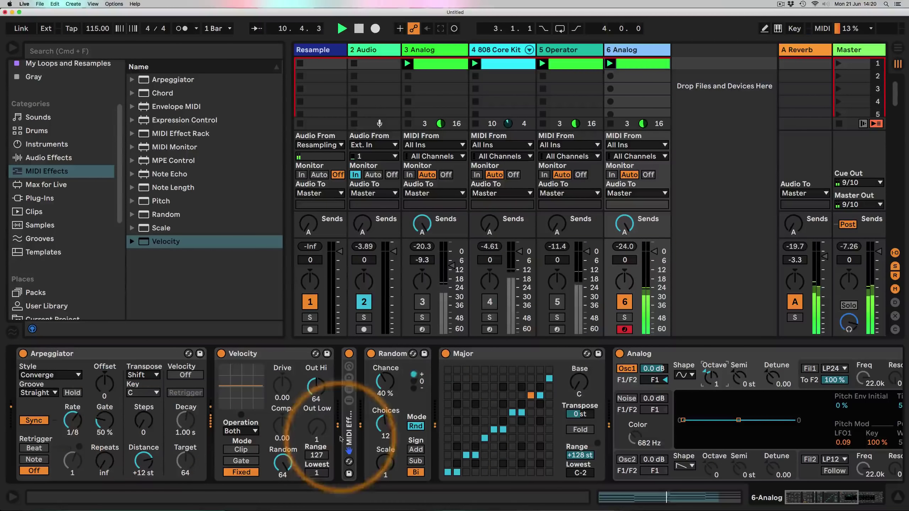
drag(144, 422, 146, 419)
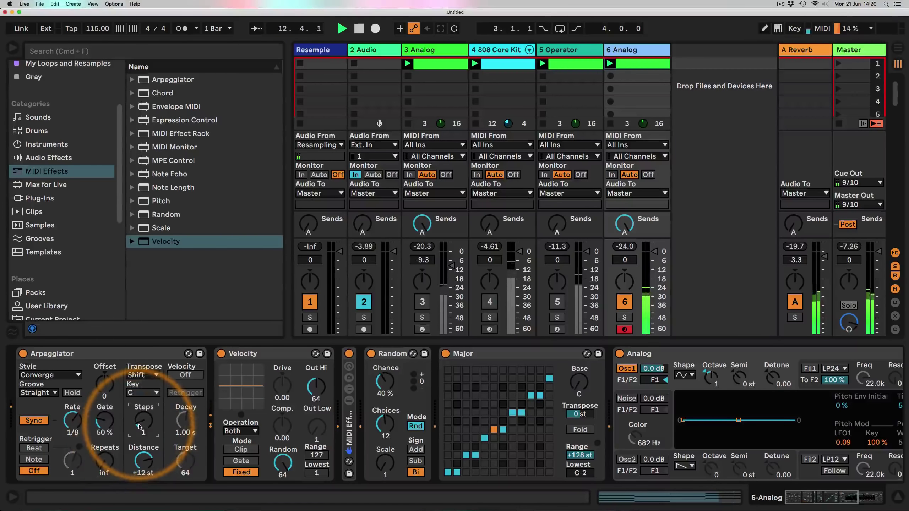
scroll(252, 420, right, 5)
scroll(252, 420, right, 8)
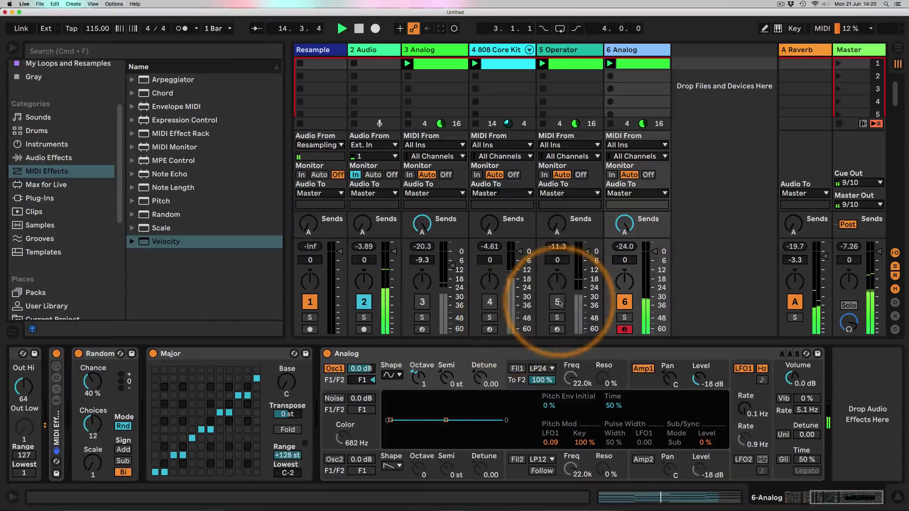
Reactivate tracks 5, 4 and 3 alongside the lead and restart playback from the beginning
click(557, 302)
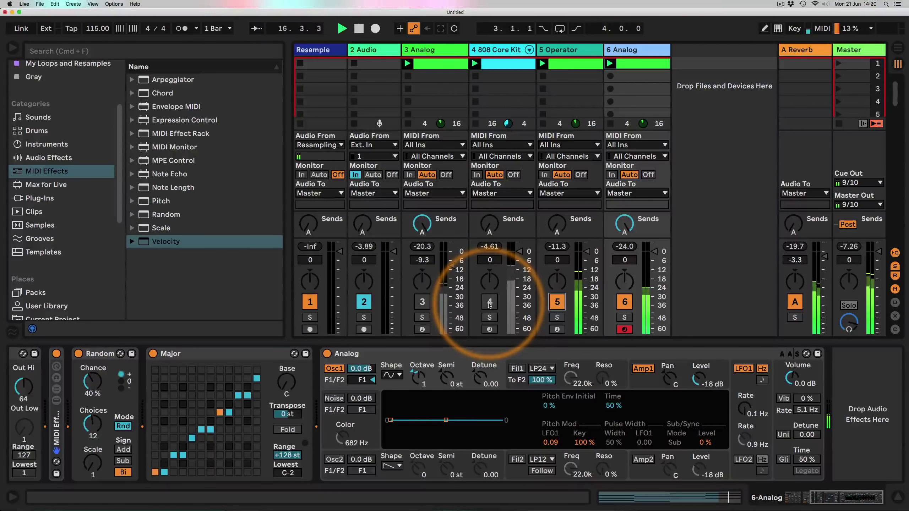
click(490, 302)
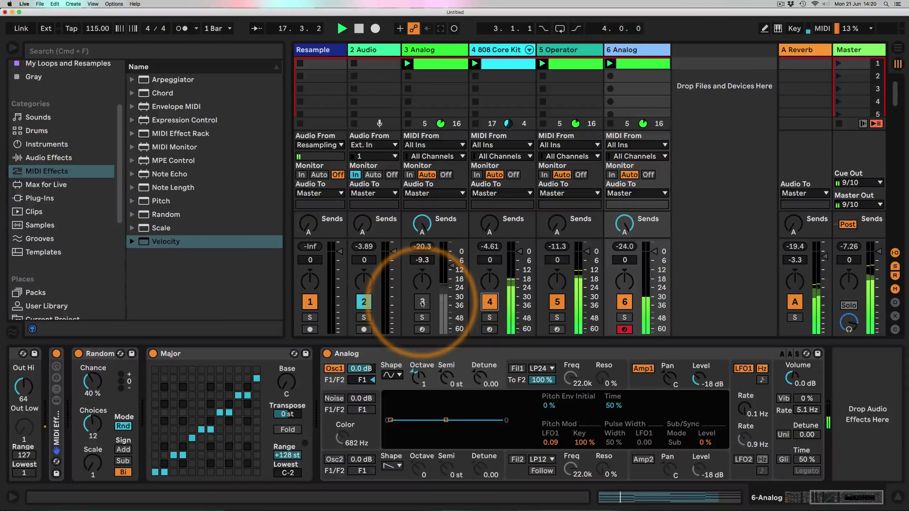
click(423, 303)
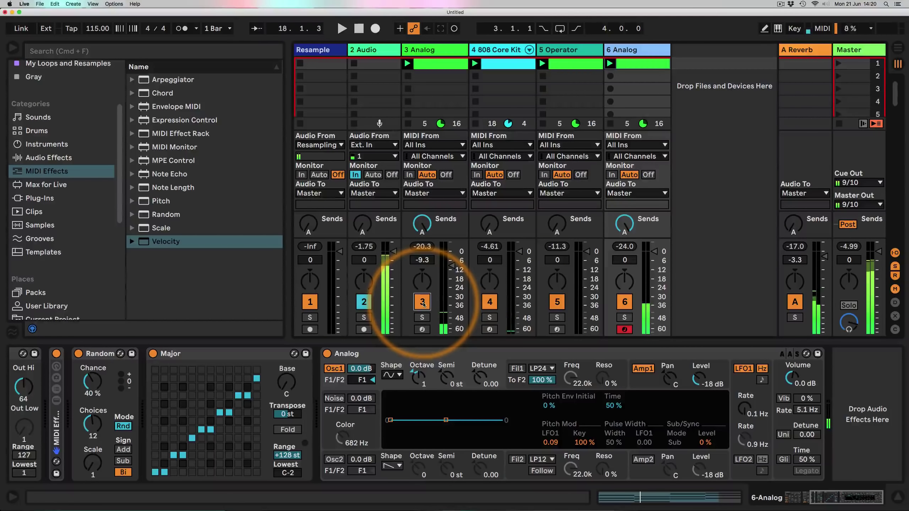
key(space)
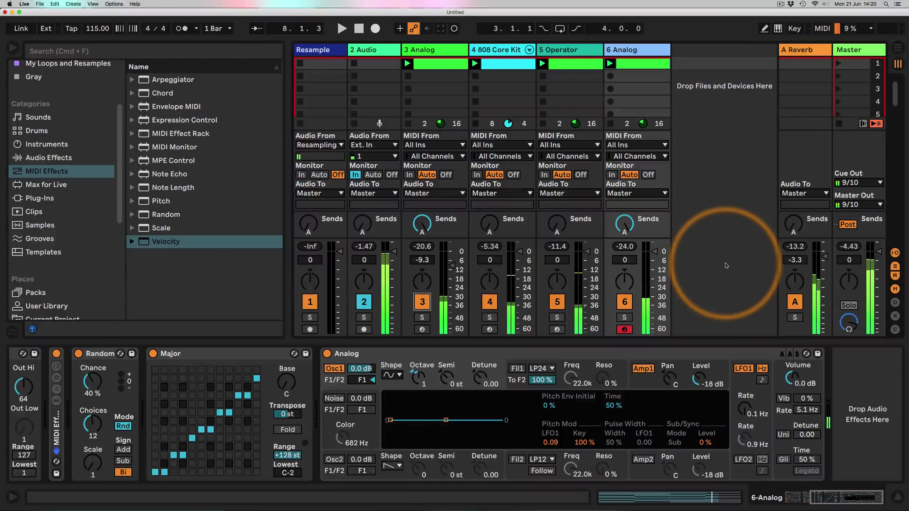
key(space)
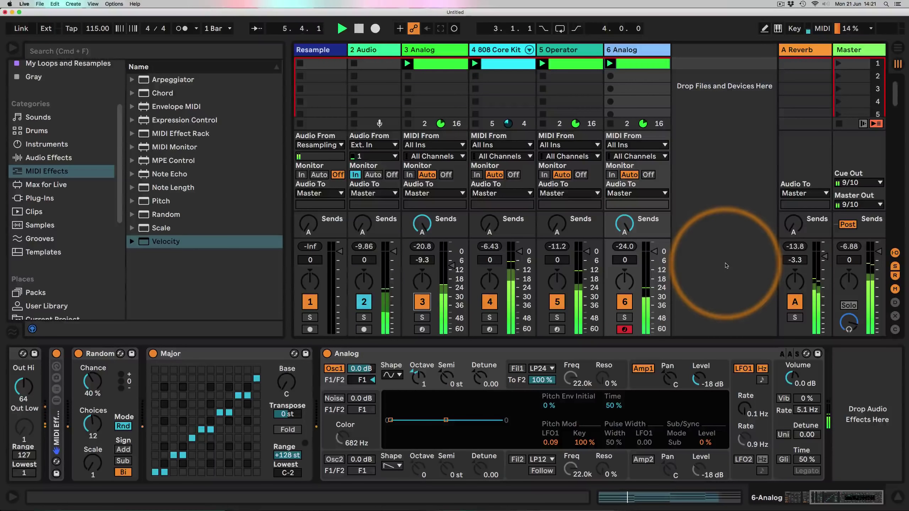
Set oscillator 1's LFO1 pitch modulation to 0.1 and turn on the lead Analog's glide with legato
click(551, 442)
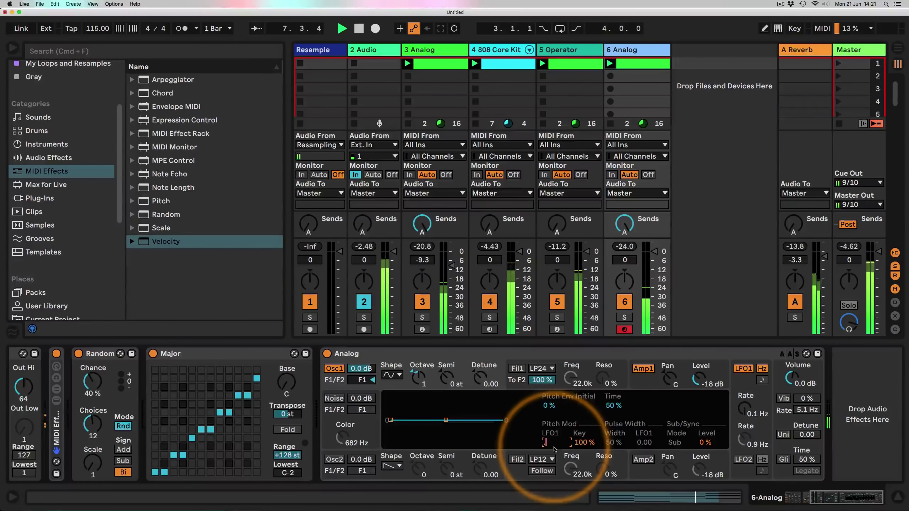
text(.1)
key(Return)
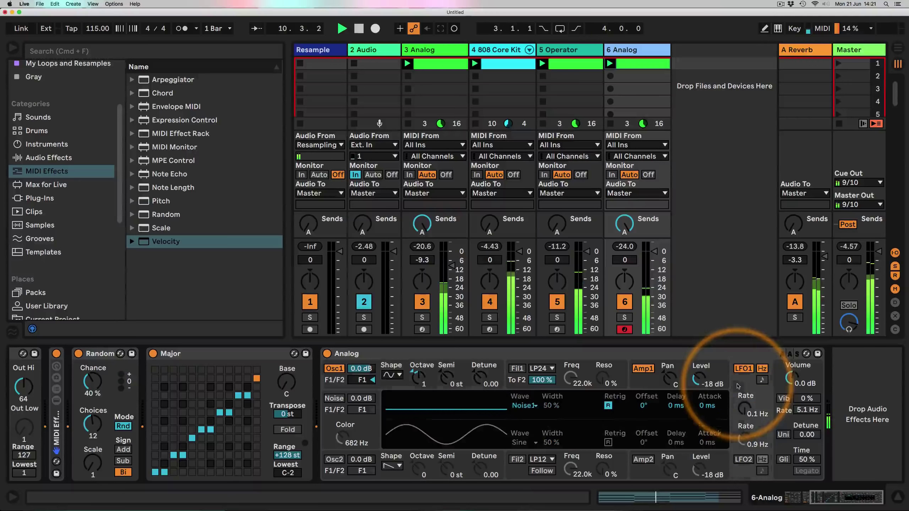
click(783, 460)
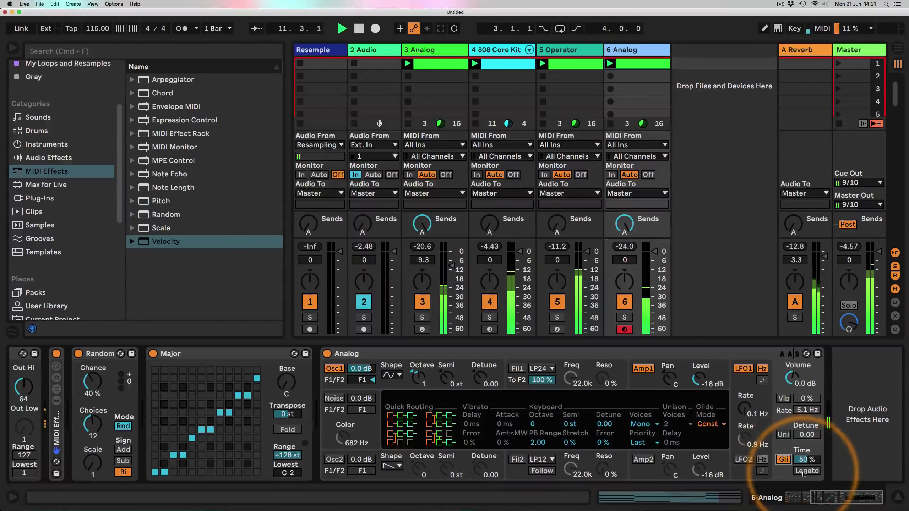
click(807, 472)
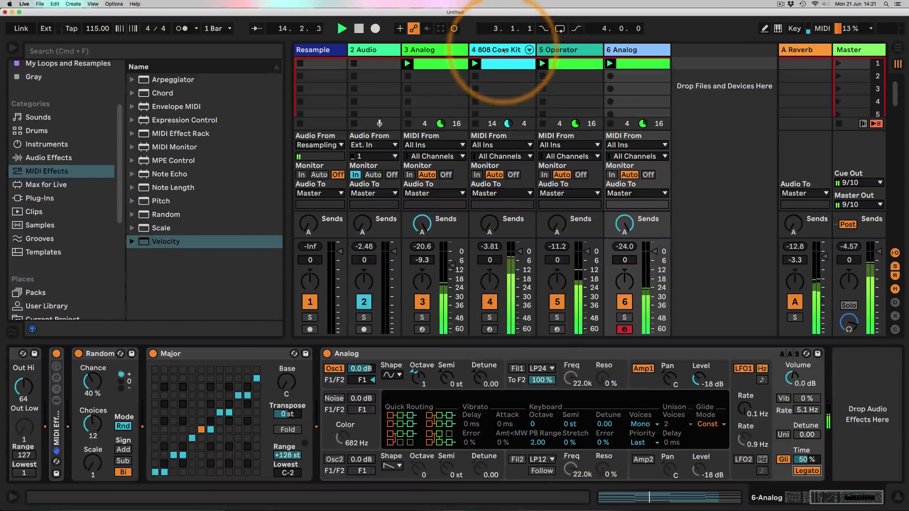
Lower the chance of the 808 Core Kit track's Random effect to 0% and restart playback
click(499, 52)
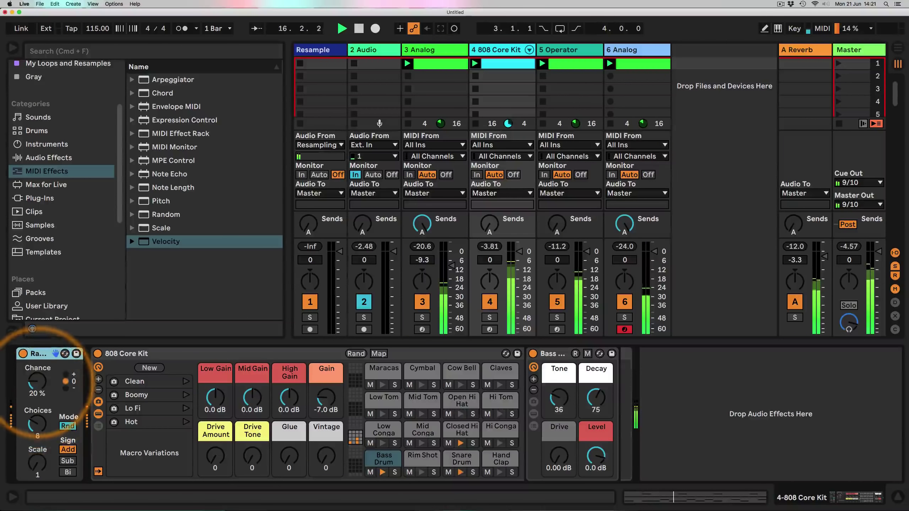
drag(37, 382, 38, 415)
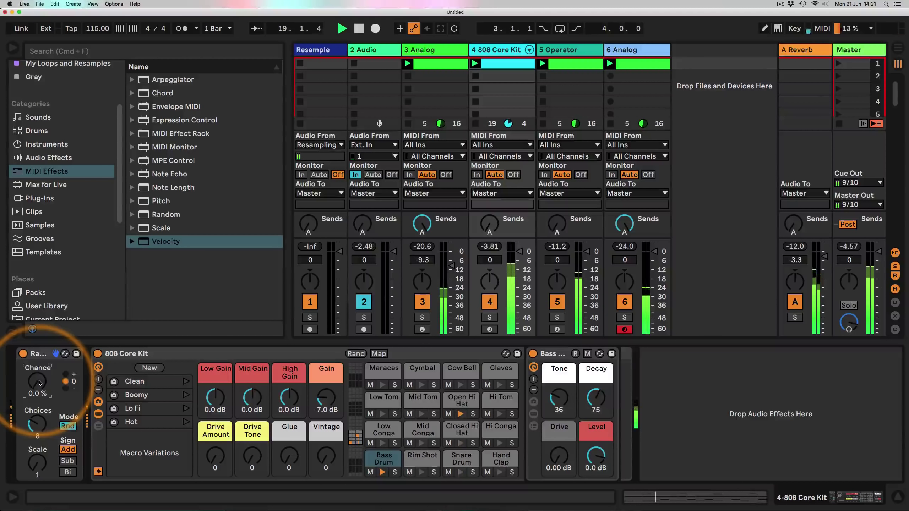
key(space)
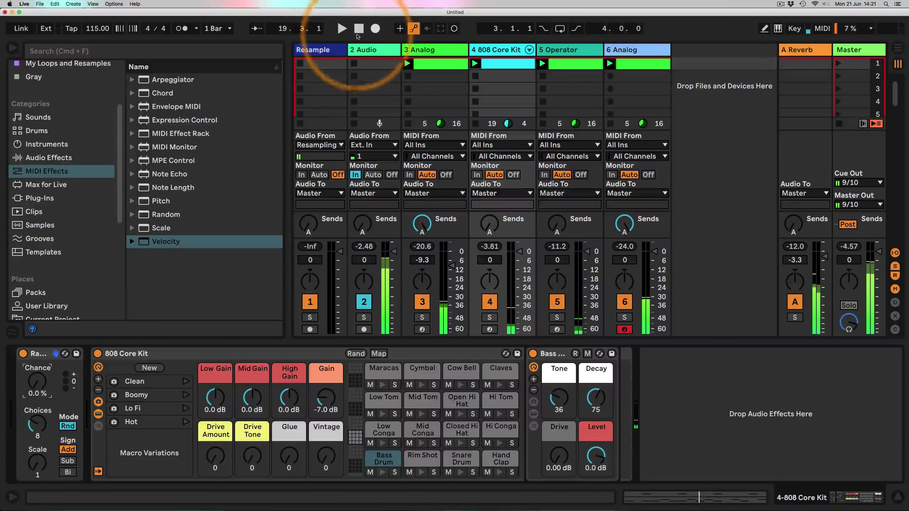
click(342, 28)
Set the 808 kit's Random chance to 20% and lower track 3's volume to -12.0 dB
click(39, 384)
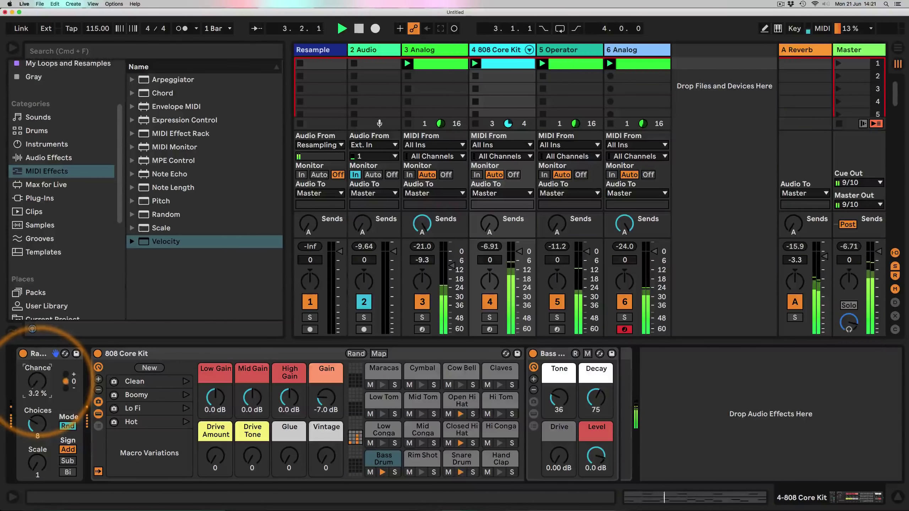
drag(39, 384, 39, 376)
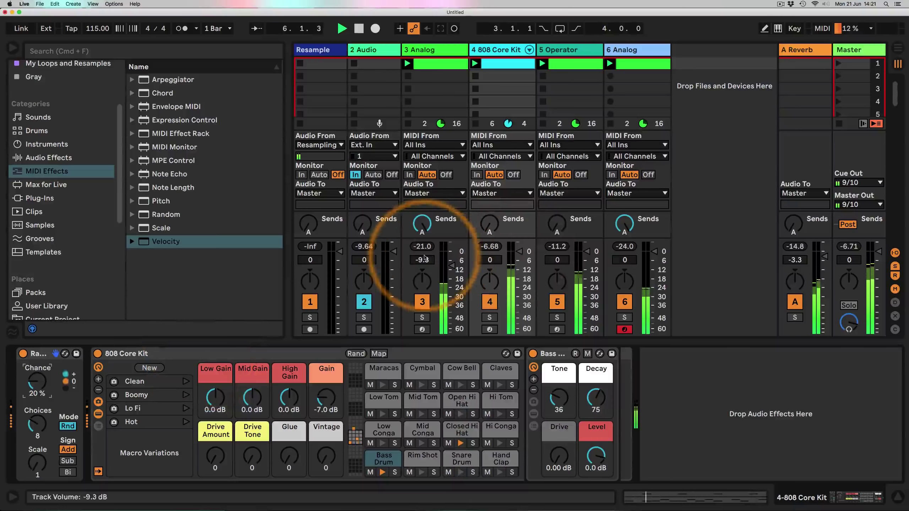
drag(453, 267, 452, 269)
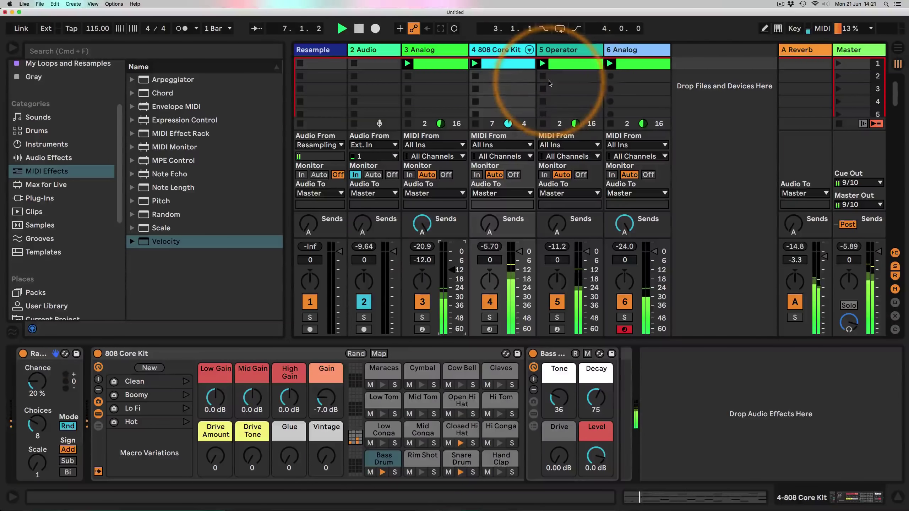
Open the Operator track's devices, mute tracks 3, 4 and 6 and restart playback to hear the bass alone
click(564, 51)
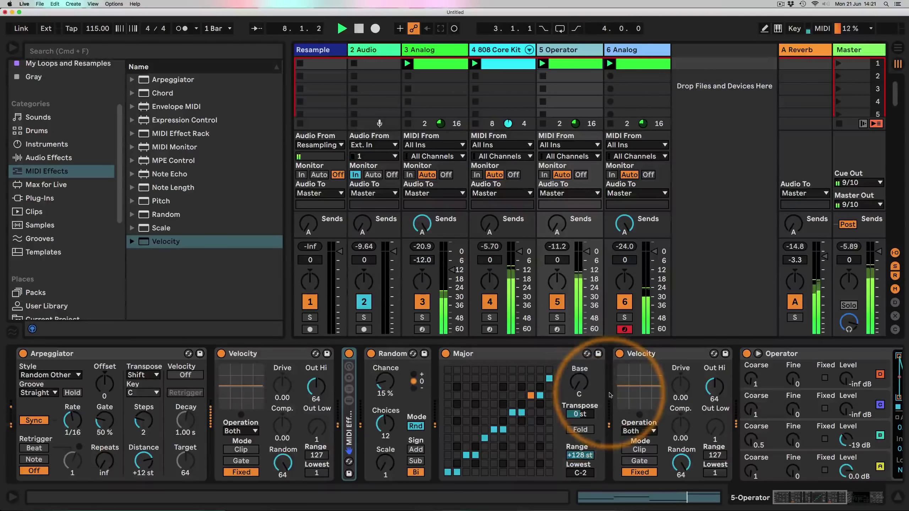
scroll(619, 399, right, 8)
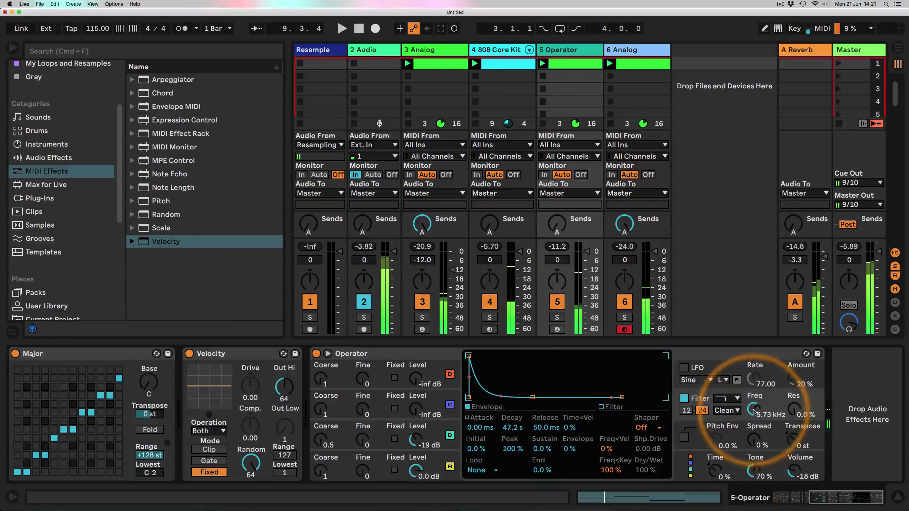
click(422, 302)
click(490, 302)
click(625, 302)
key(space)
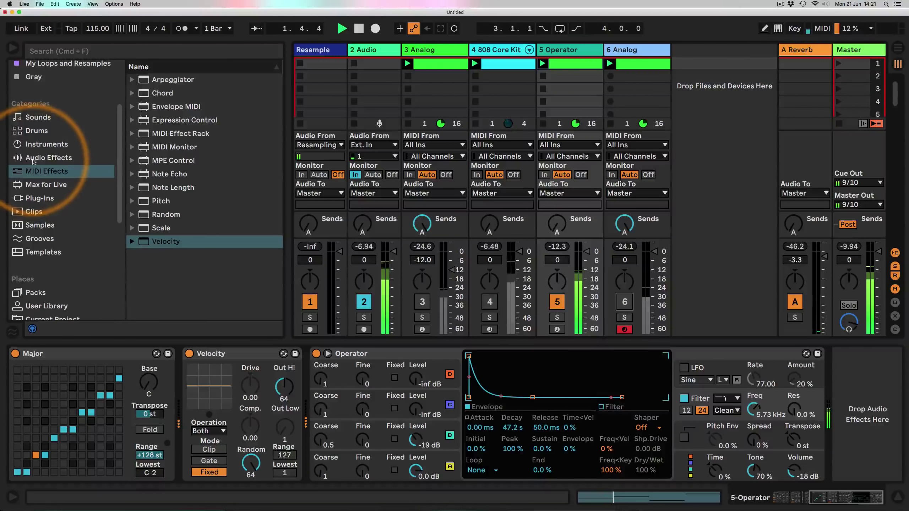
Add an Overdrive audio effect after the bass track's Operator and set its drive to 25%
click(48, 157)
scroll(61, 201, down, 5)
scroll(170, 203, down, 5)
scroll(170, 204, down, 3)
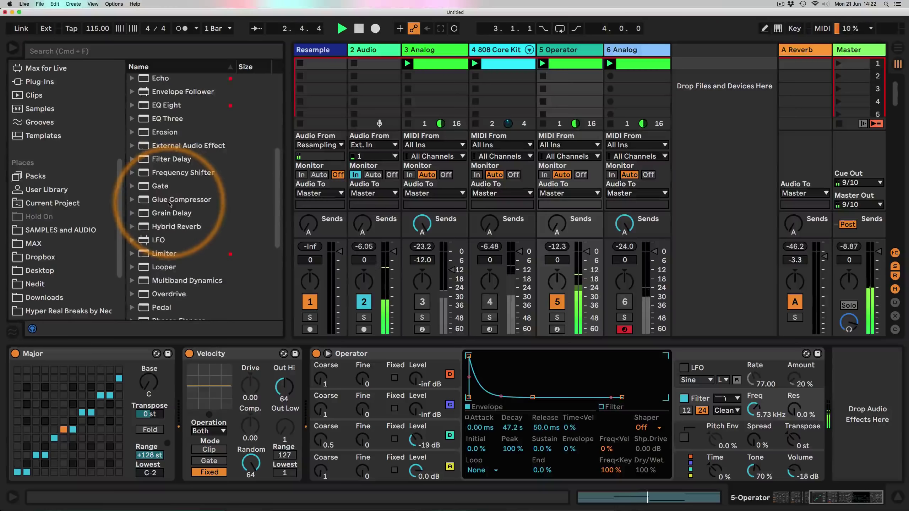
scroll(170, 205, down, 3)
scroll(170, 205, up, 8)
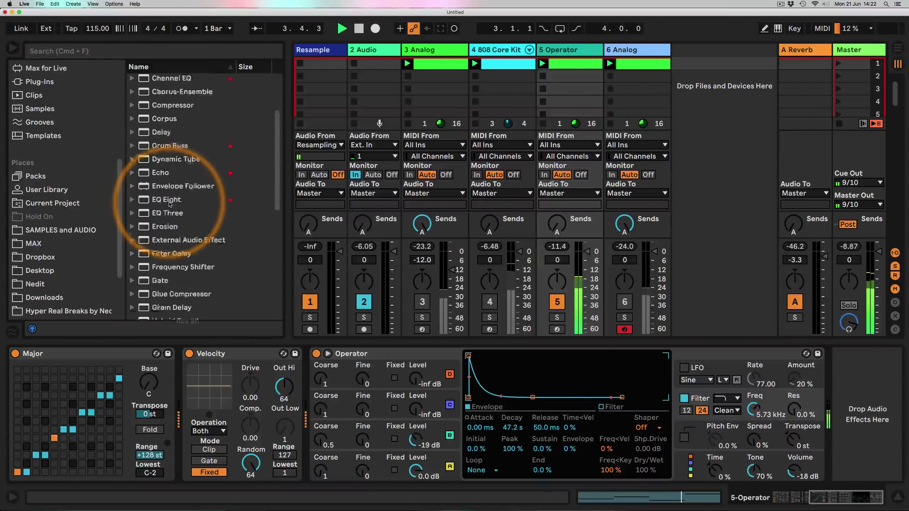
scroll(169, 204, down, 6)
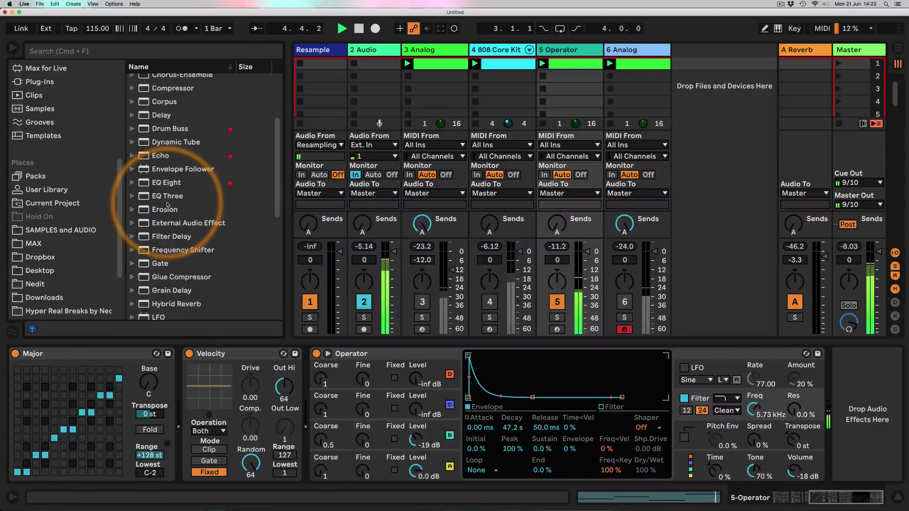
scroll(169, 204, down, 3)
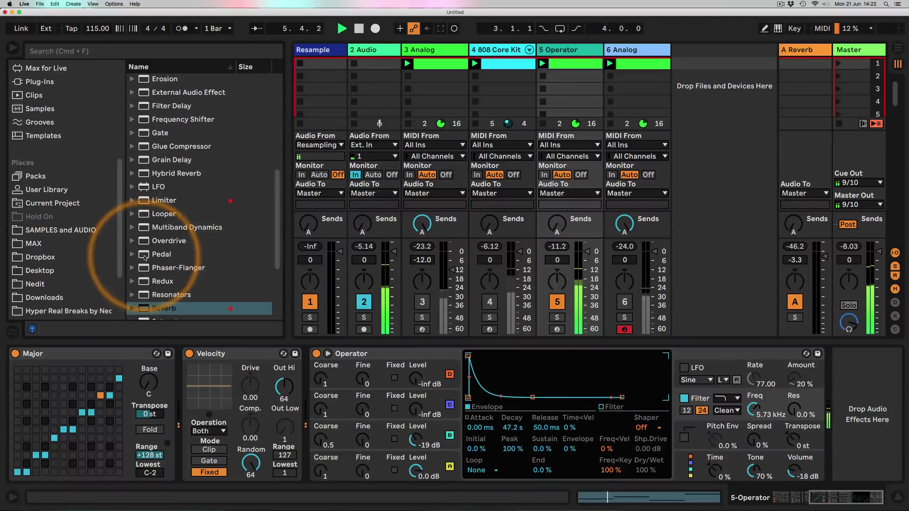
drag(168, 241, 842, 390)
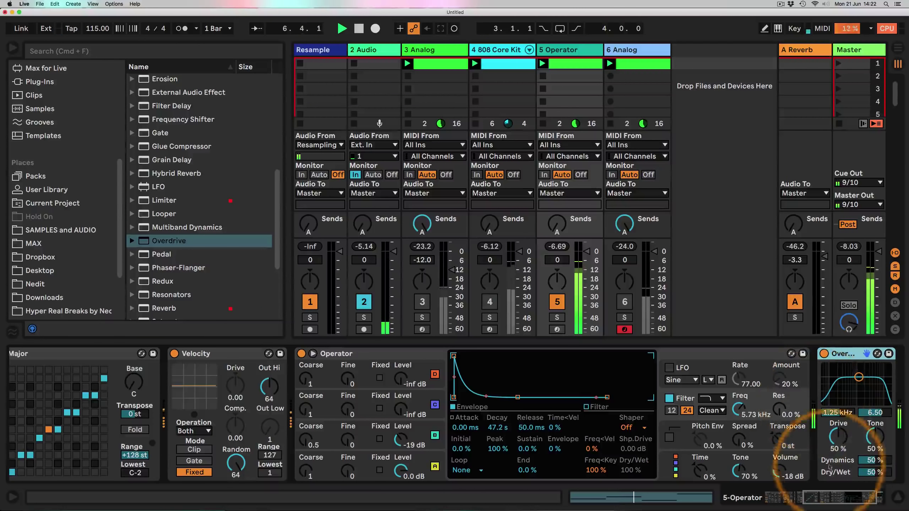
drag(776, 428, 768, 427)
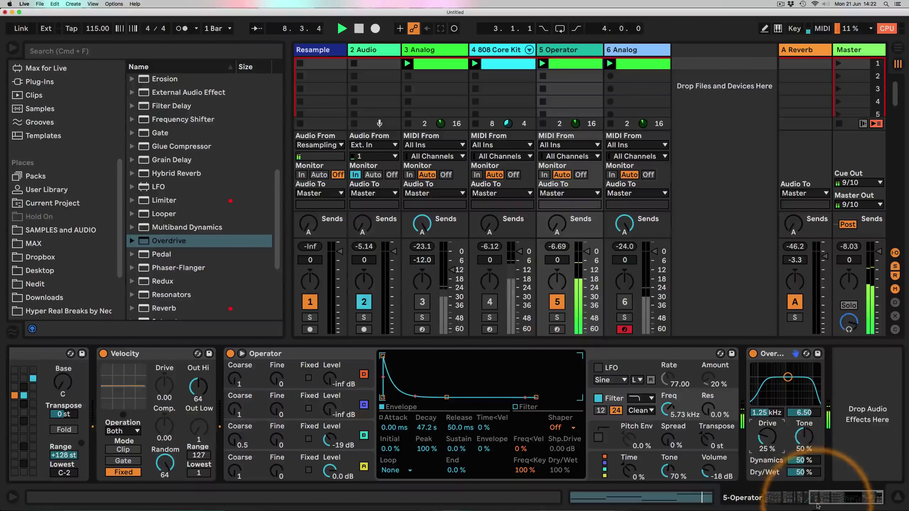
Lengthen the decay and release of oscillator A's envelope in the bass Operator
drag(832, 499, 819, 498)
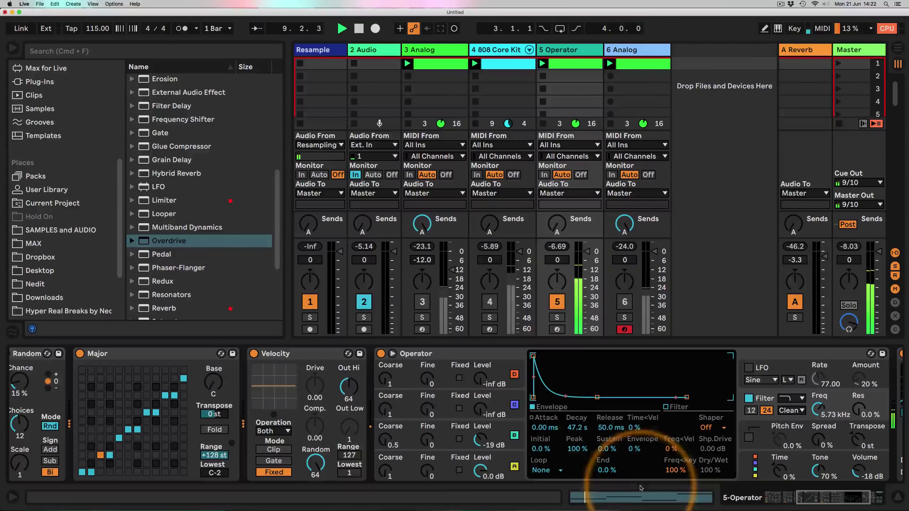
click(514, 466)
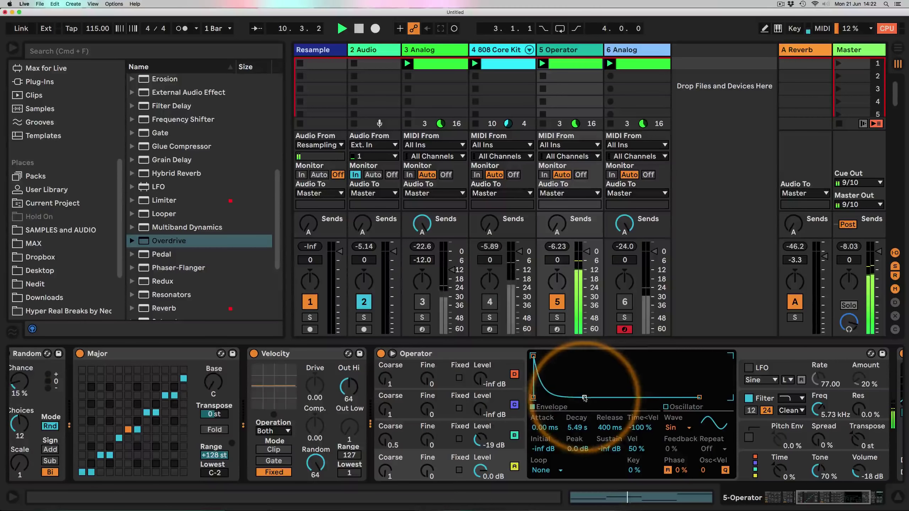
drag(584, 398, 598, 397)
drag(610, 428, 609, 423)
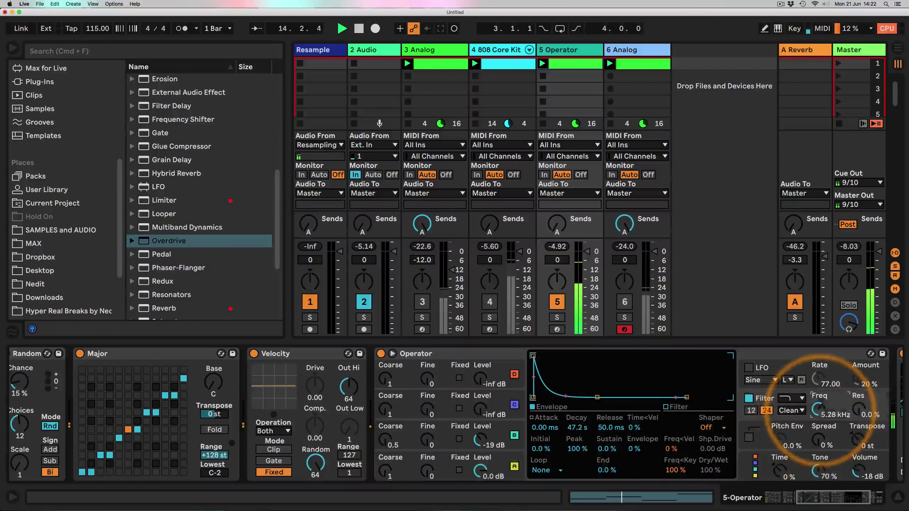
Set Operator's filter frequency to 1.58 kHz, resonance to 18%, velocity modulation to 54% and envelope amount to 21%
drag(820, 406, 820, 416)
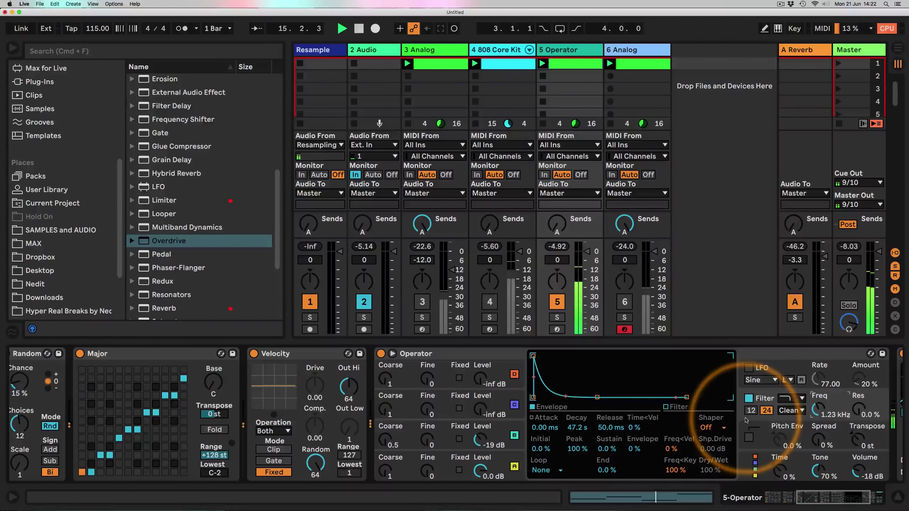
drag(670, 449, 675, 449)
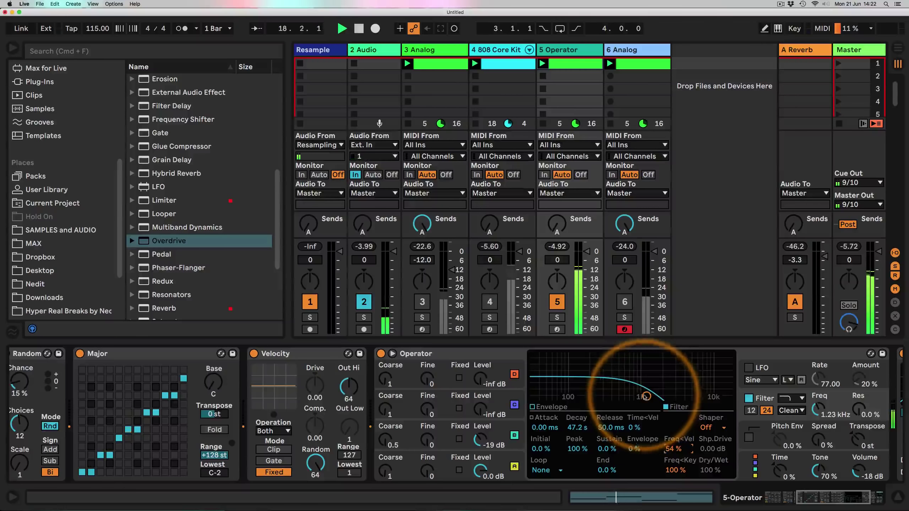
drag(646, 396, 654, 390)
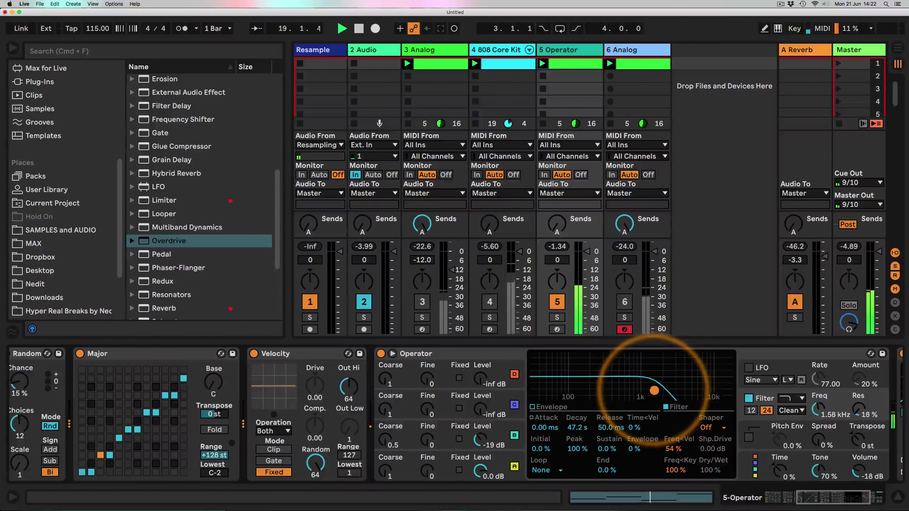
click(545, 408)
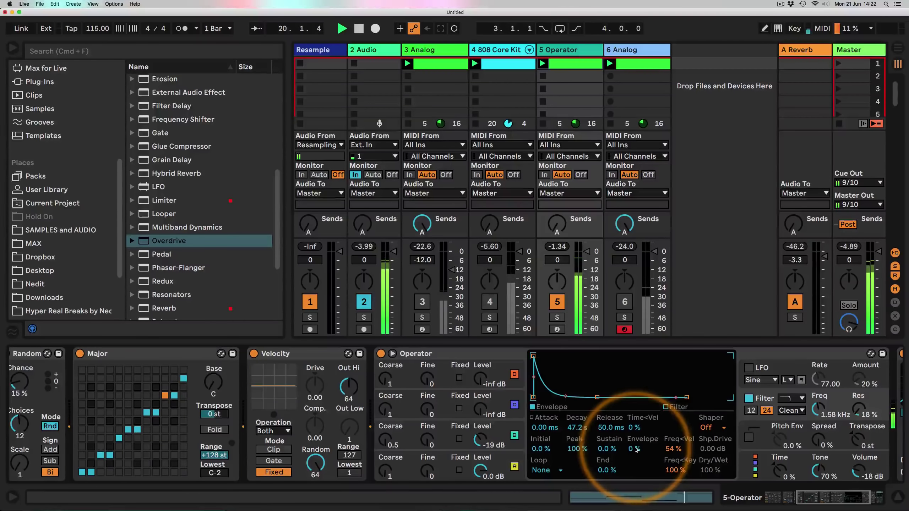
drag(635, 449, 636, 445)
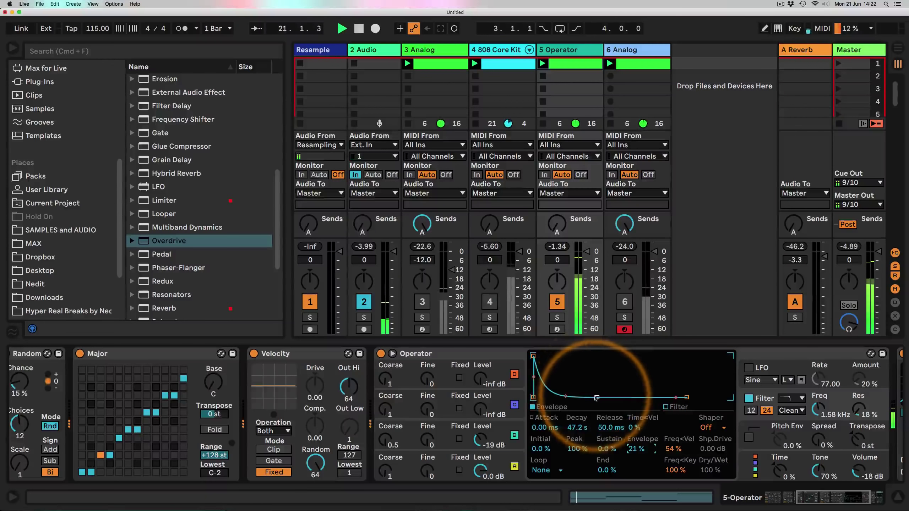
Shorten the decay of the bass Operator's filter envelope to 32.1 ms and unmute tracks 6, 4 and 3
drag(597, 397, 558, 397)
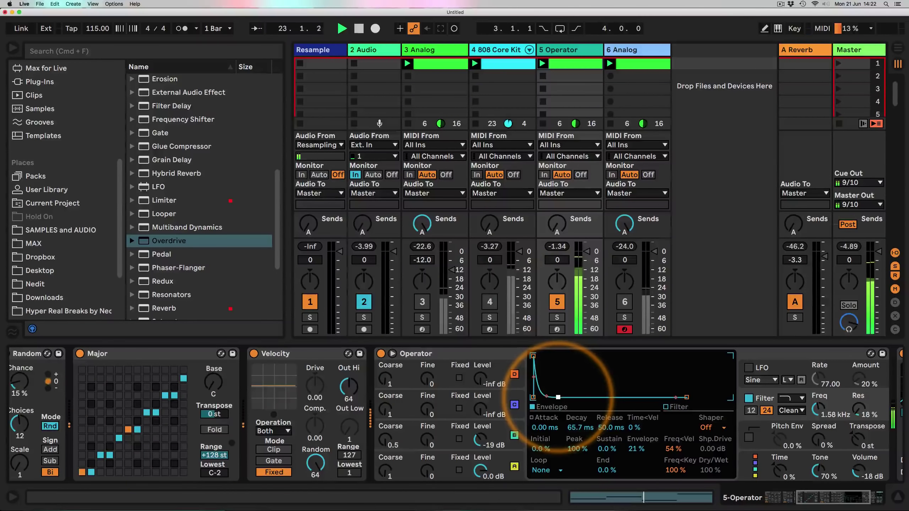
drag(558, 397, 553, 397)
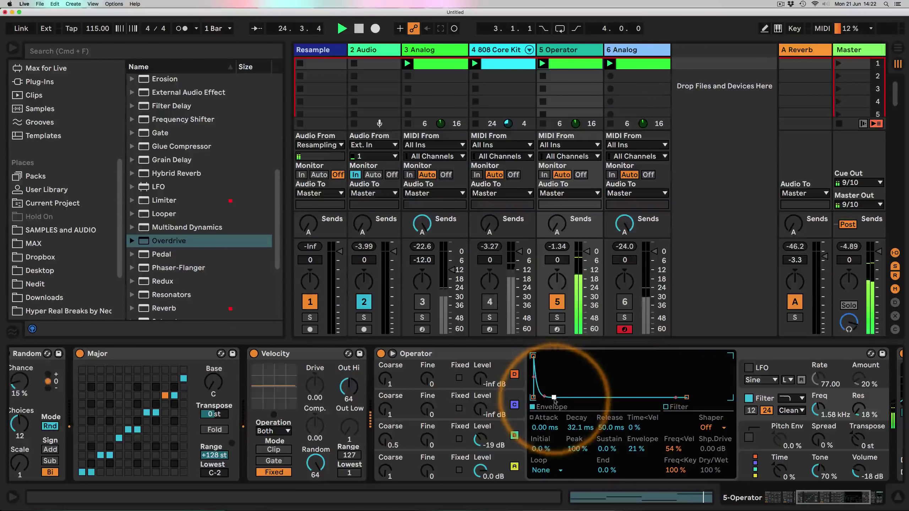
click(625, 302)
click(489, 302)
click(422, 302)
click(772, 285)
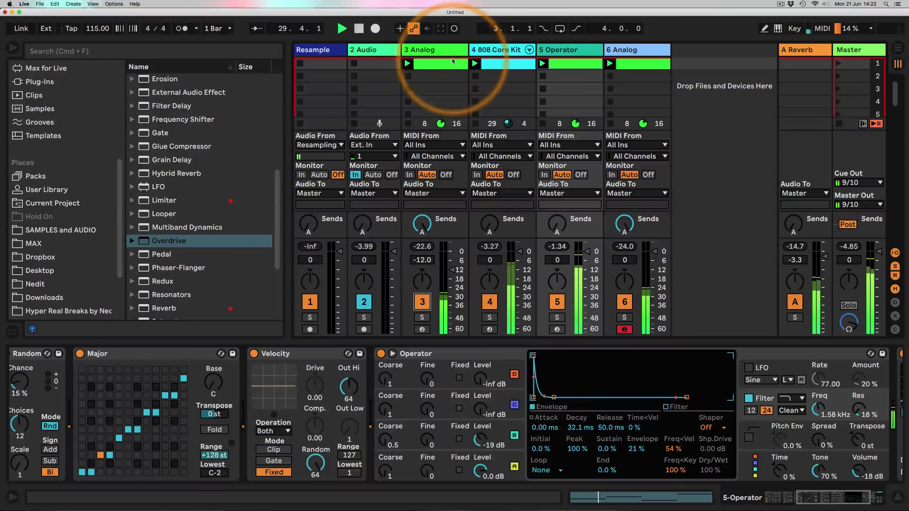
Set the Random device's chance to 40% on the track 3 Analog and 45% on the track 6 Analog
click(434, 52)
drag(37, 381, 38, 379)
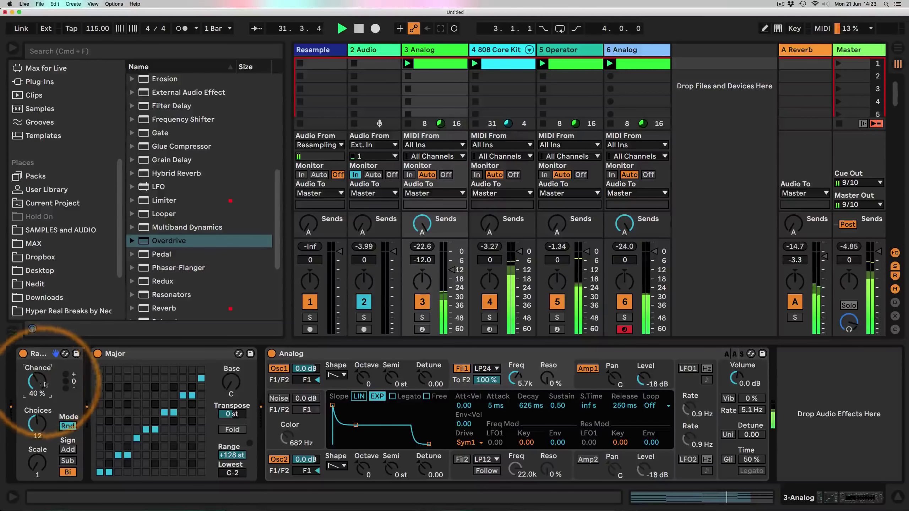
click(640, 53)
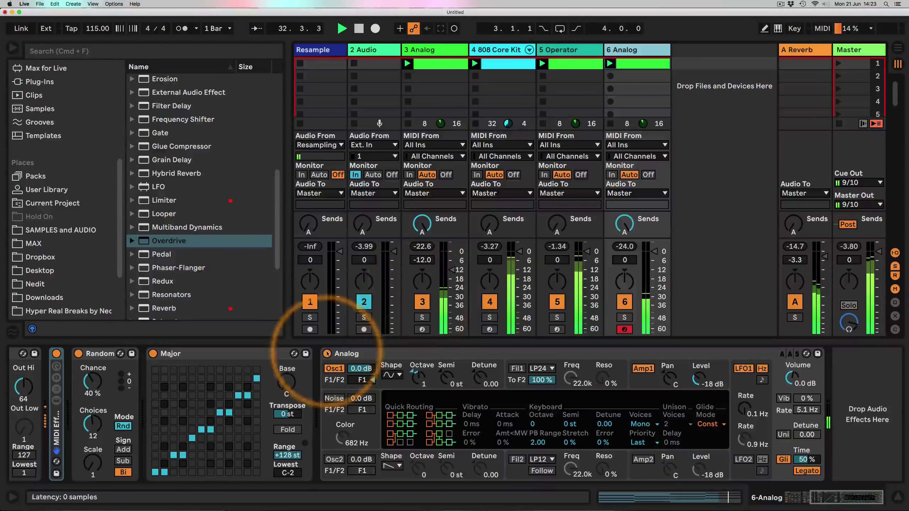
click(802, 501)
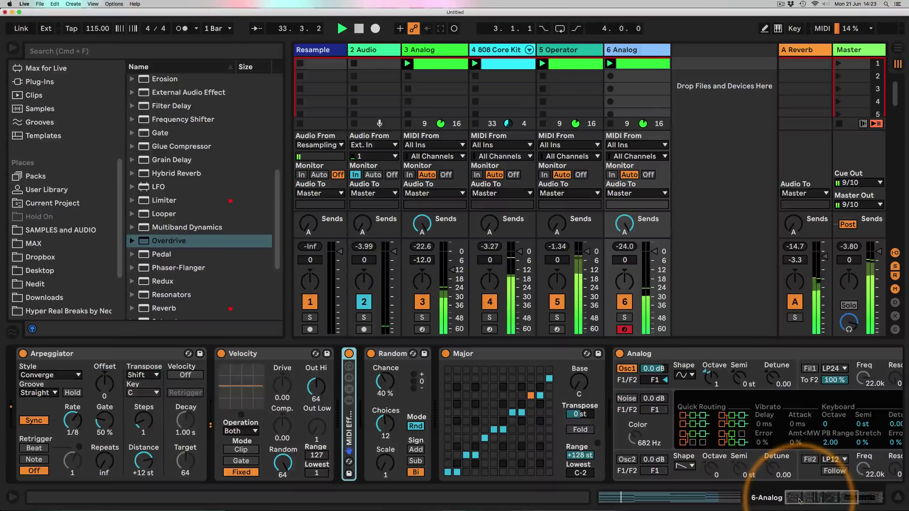
drag(382, 389, 382, 387)
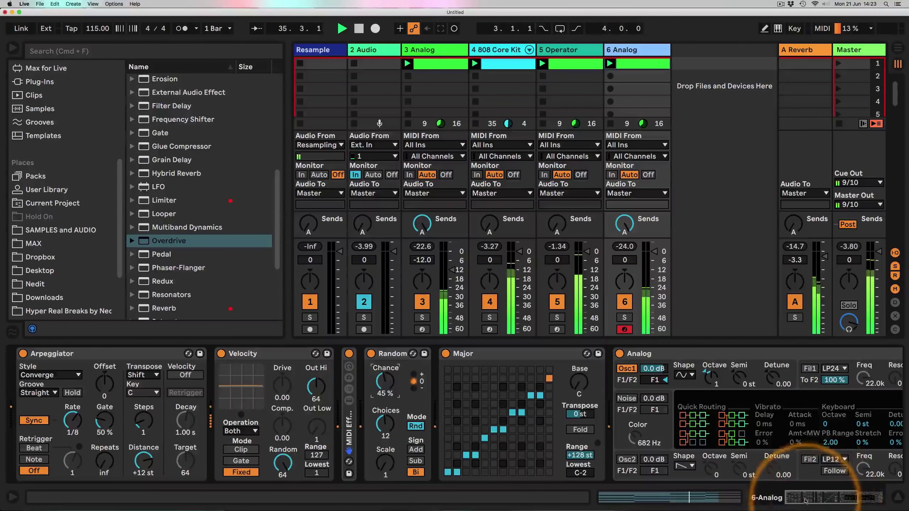
click(823, 501)
drag(822, 503, 840, 505)
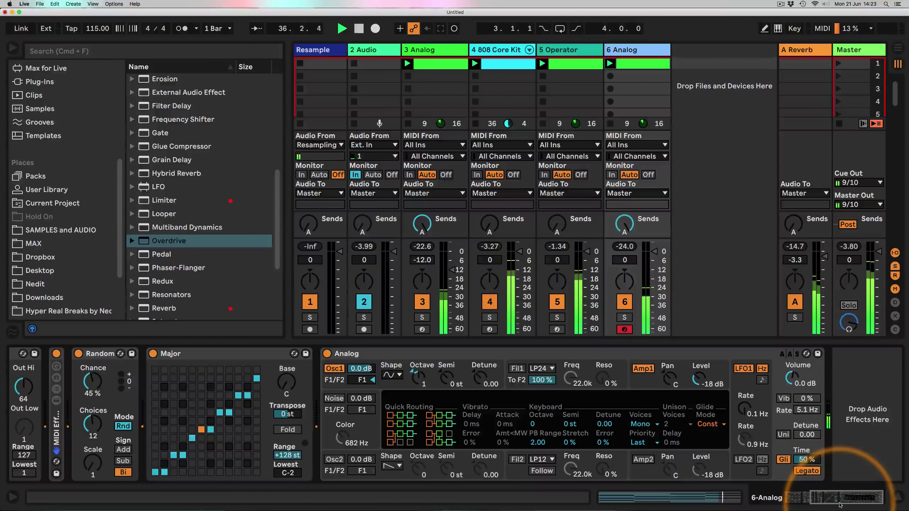
click(819, 499)
click(714, 442)
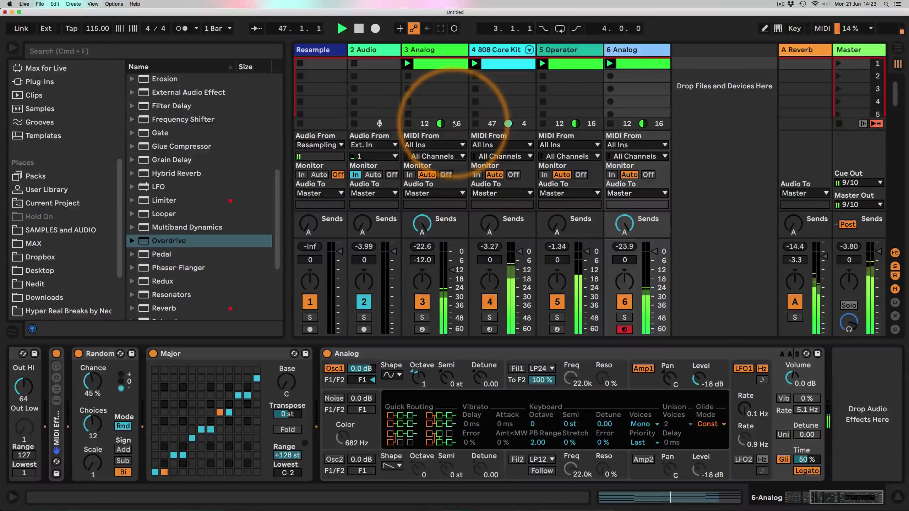
Lower the volume of the track 5 Operator bass to -3.8 dB
mouse_move(575, 255)
mouse_down()
mouse_move(569, 286)
mouse_move(582, 252)
mouse_up()
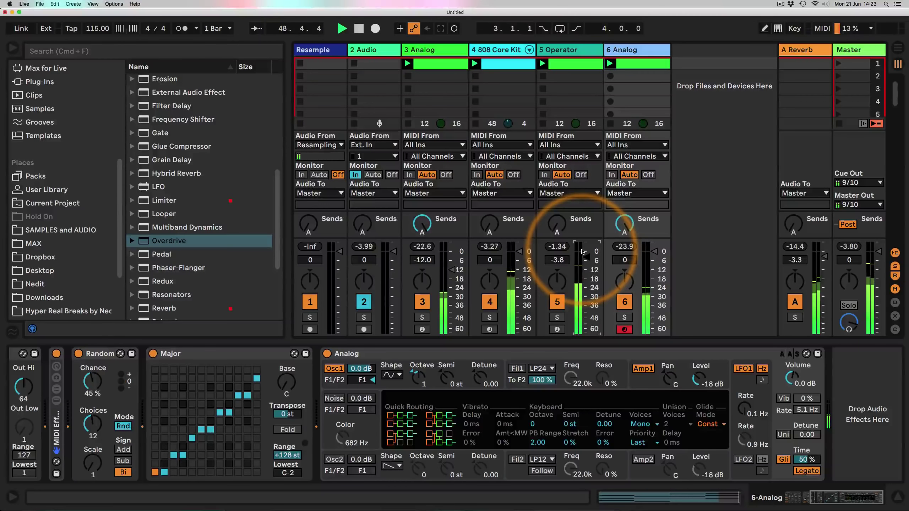